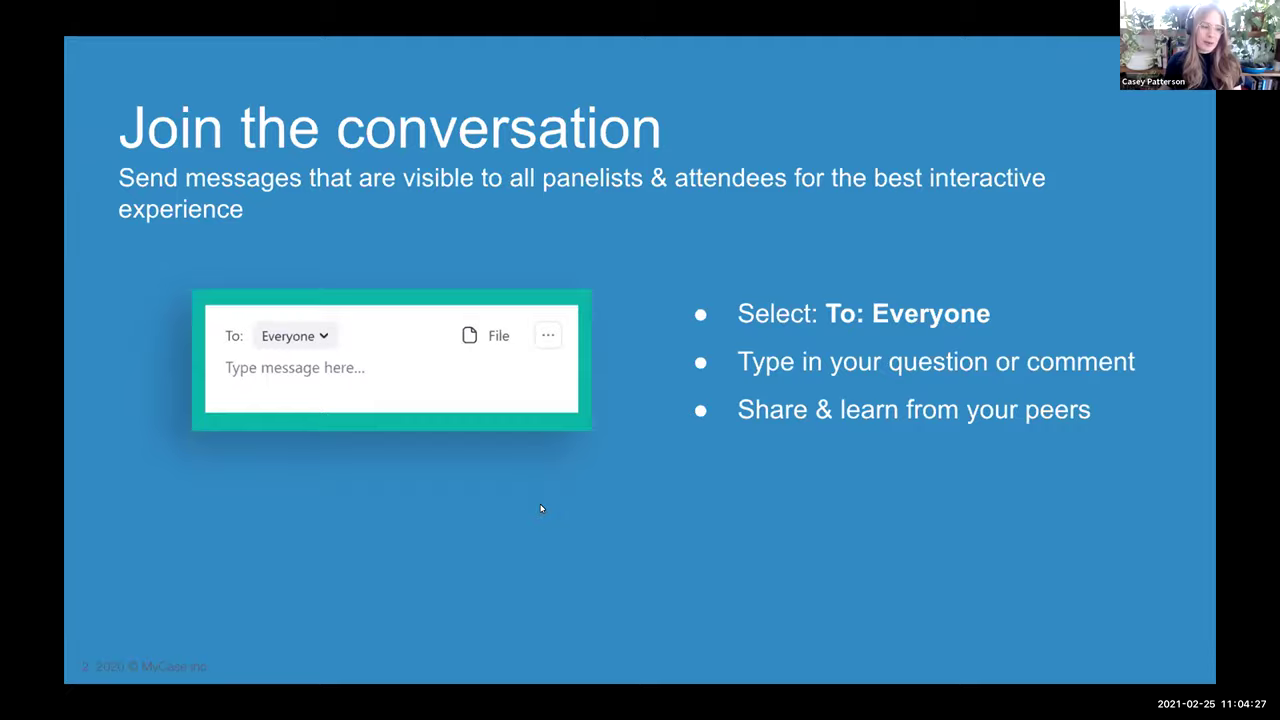
# Step: Advance the presentation to slide 4, Webinar Purpose
pyautogui.press('Right')
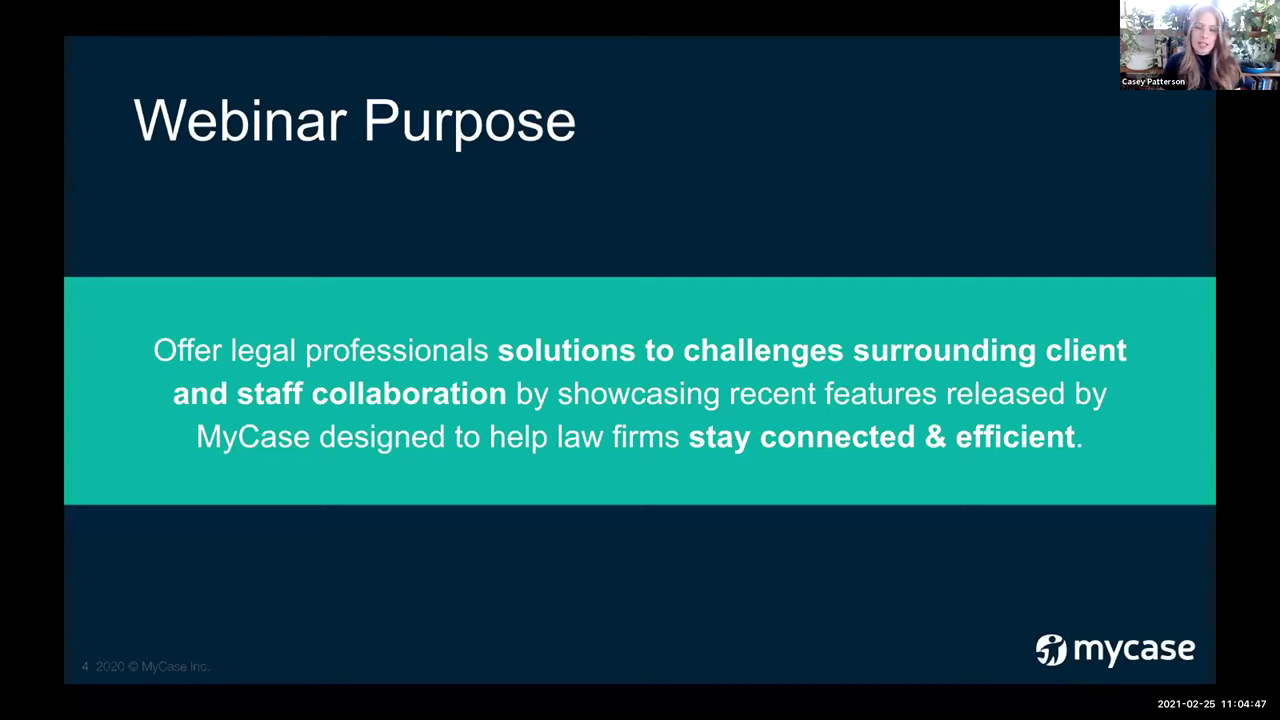
# Step: Advance past the dashboard screenshot slide to slide 6, the Hello! presenter introduction
pyautogui.press('Right')
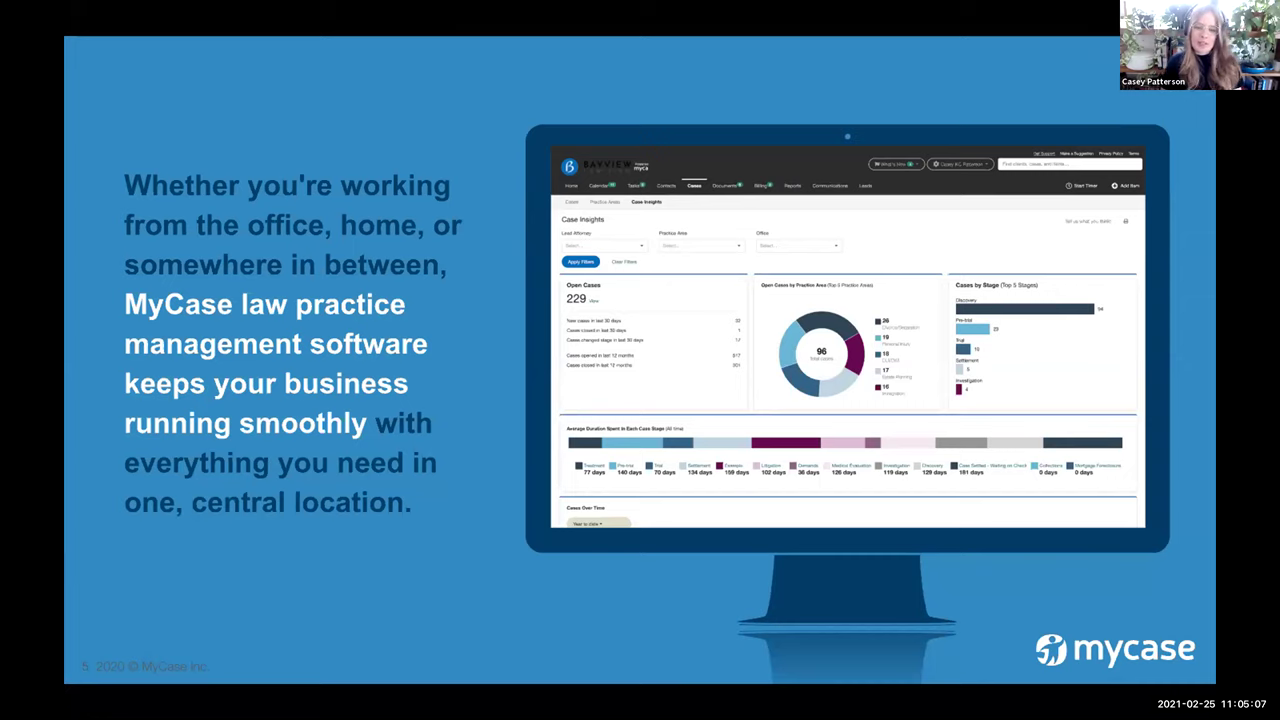
pyautogui.click(354, 531)
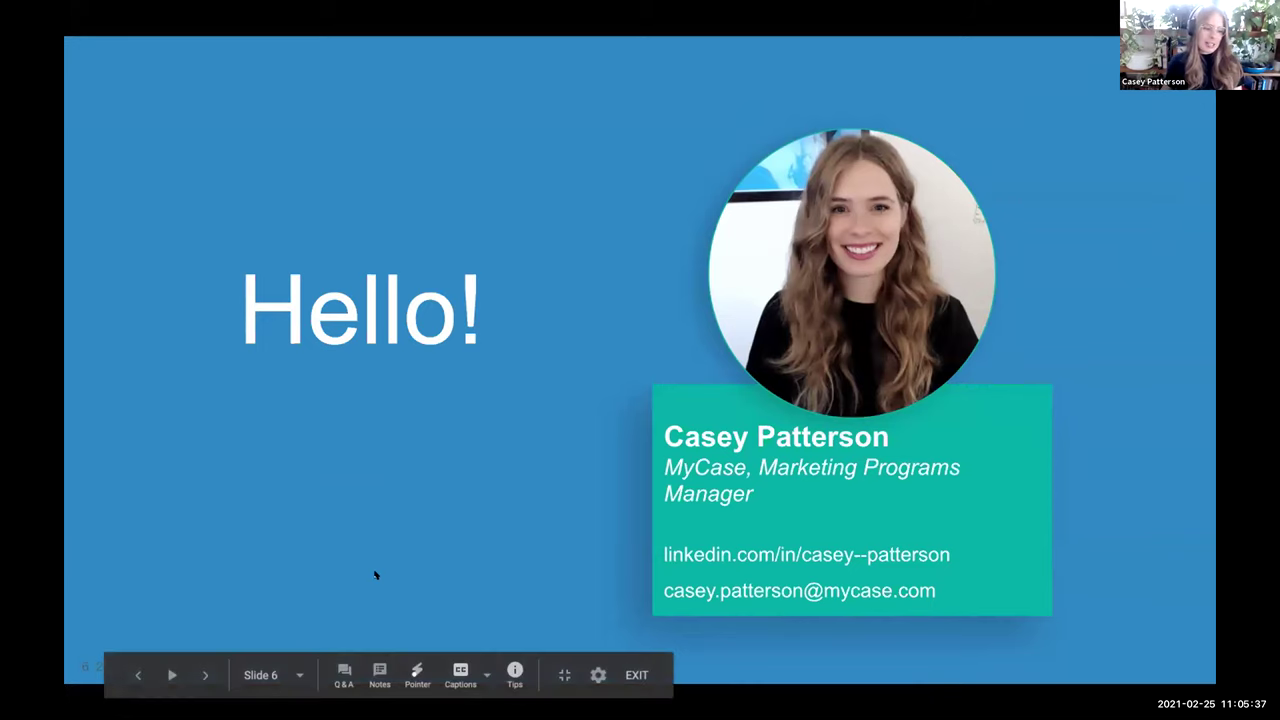
# Step: Advance the slideshow to slide 7, Welcome our Presenter
pyautogui.click(601, 545)
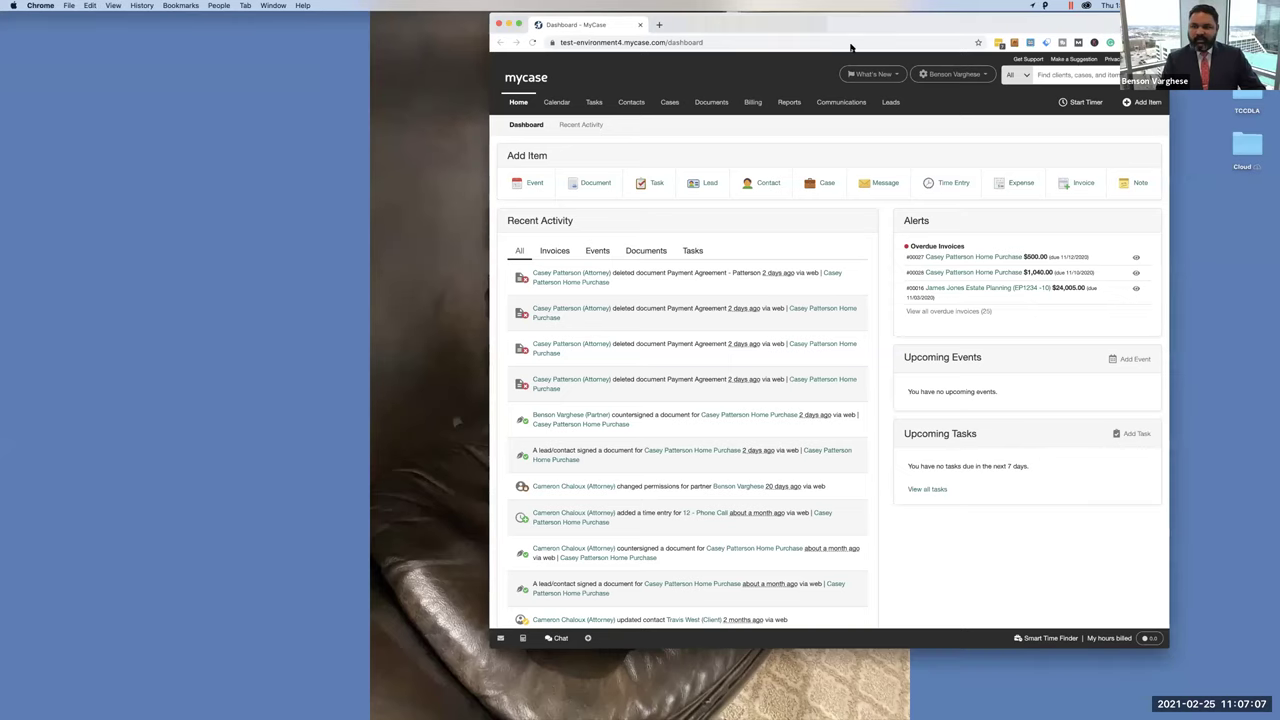
# Step: Make the MyCase browser window full screen and open the firm Chat panel
pyautogui.moveTo(851, 47); pyautogui.dragTo(617, 105)
pyautogui.click(286, 84)
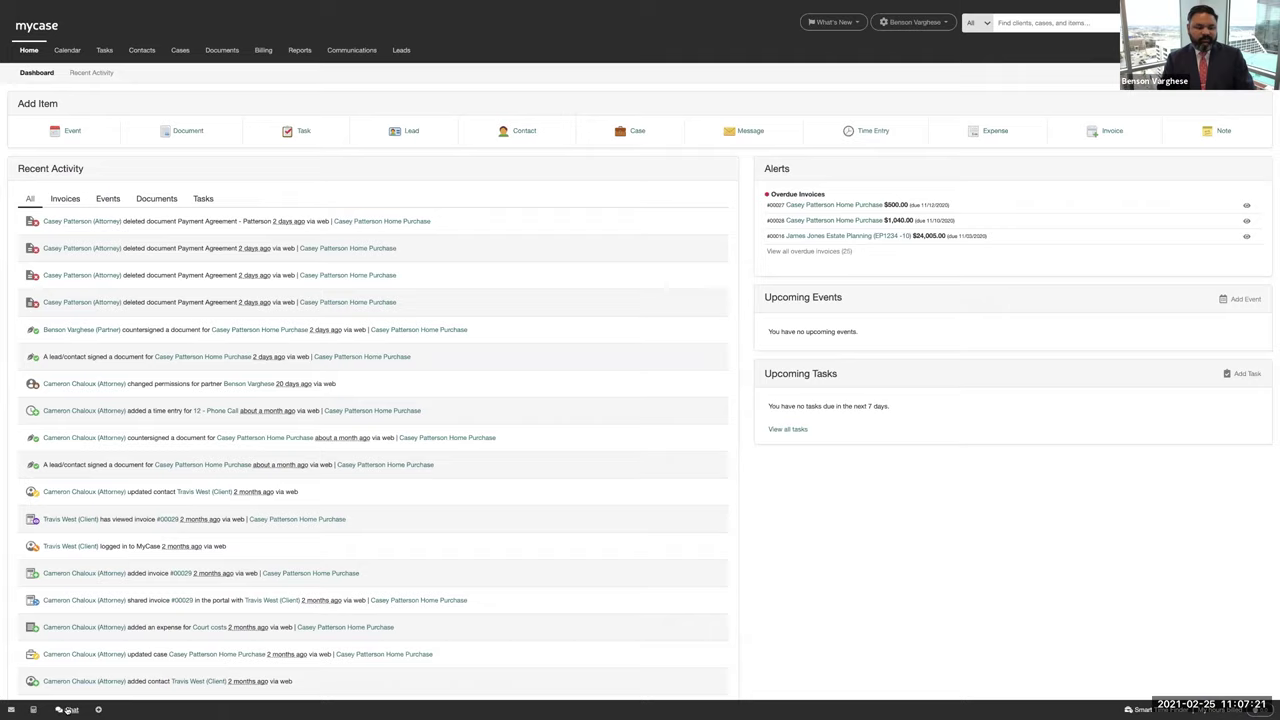
pyautogui.click(68, 710)
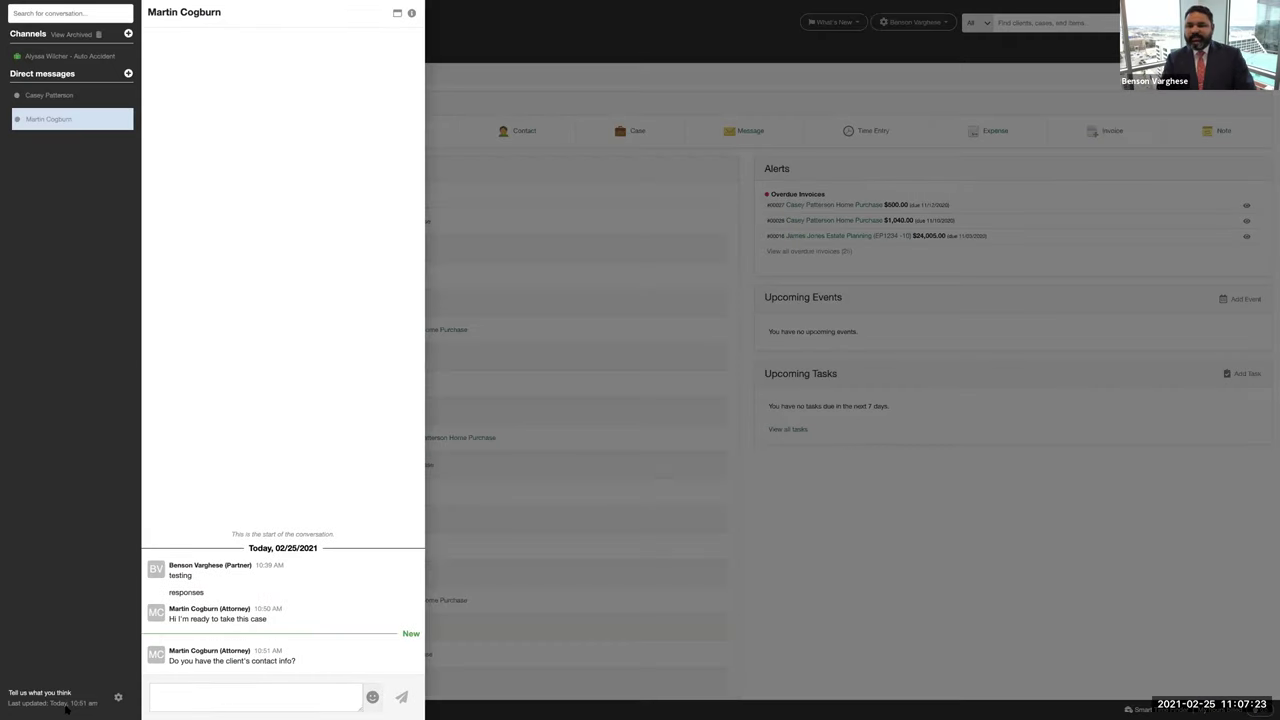
pyautogui.moveTo(63, 711)
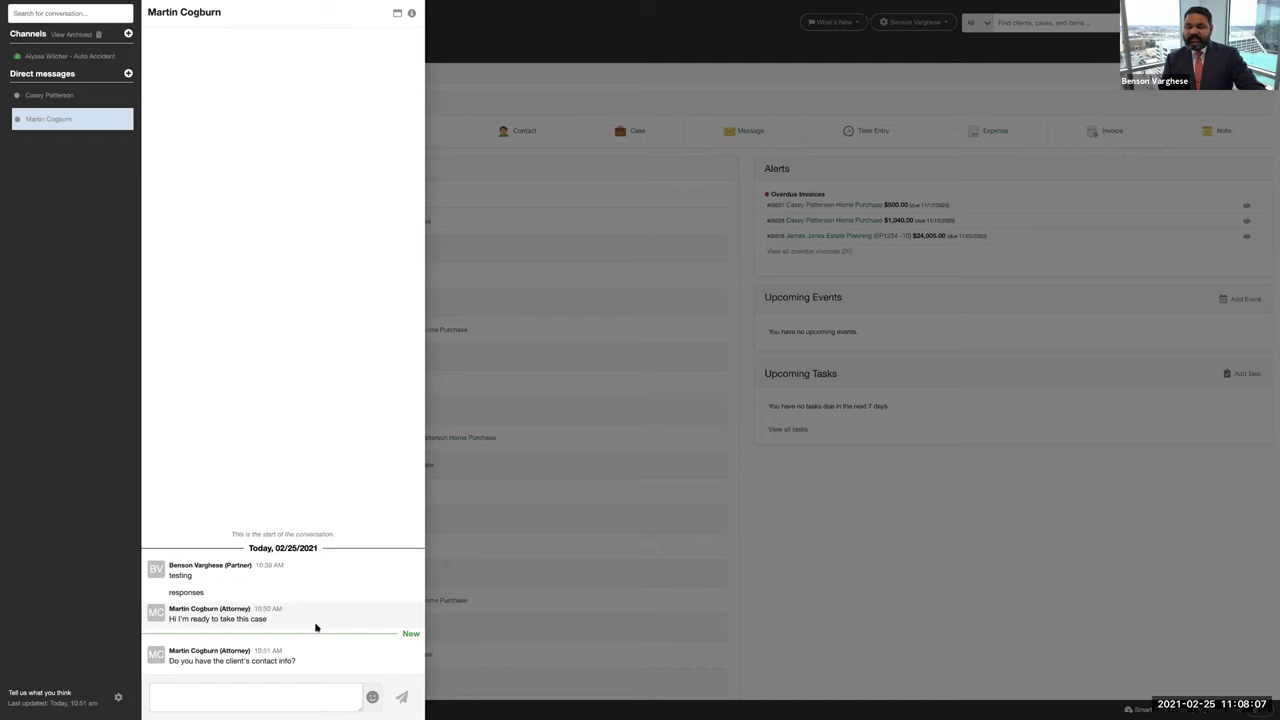
# Step: Find the attorney under Direct messages and open their thread with the 02/23/2021 test messages
pyautogui.click(41, 94)
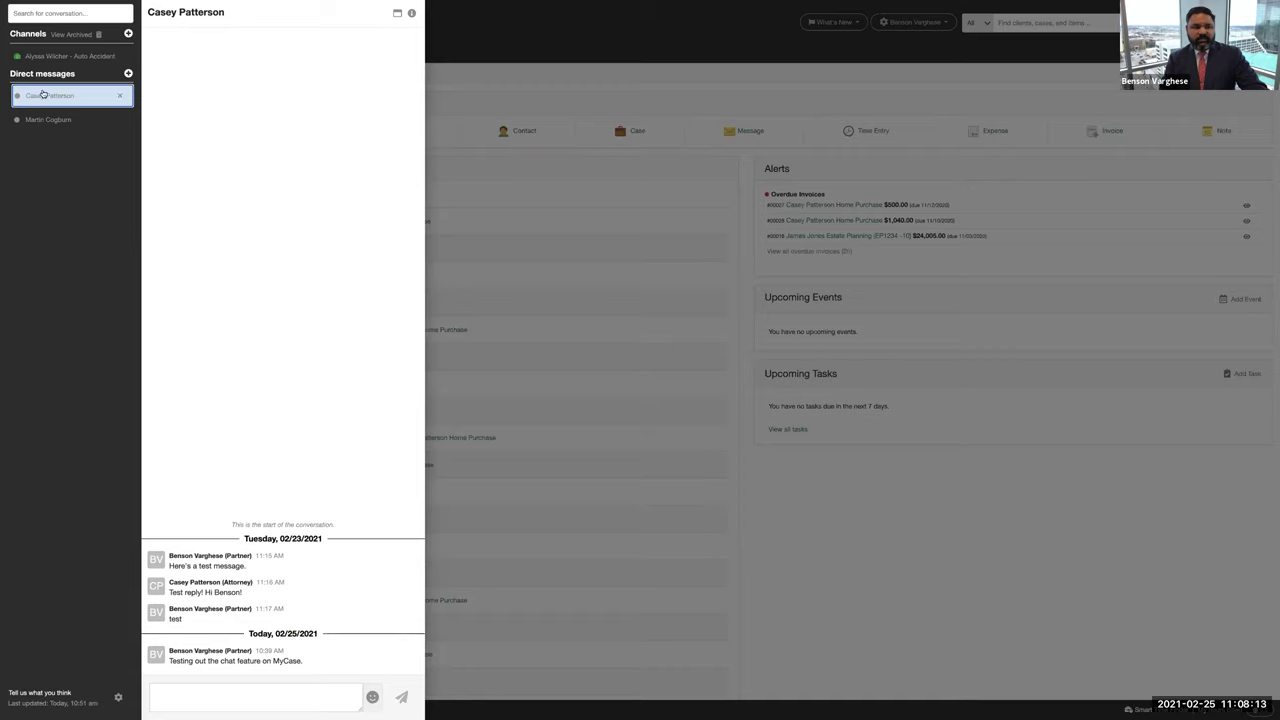
pyautogui.click(167, 684)
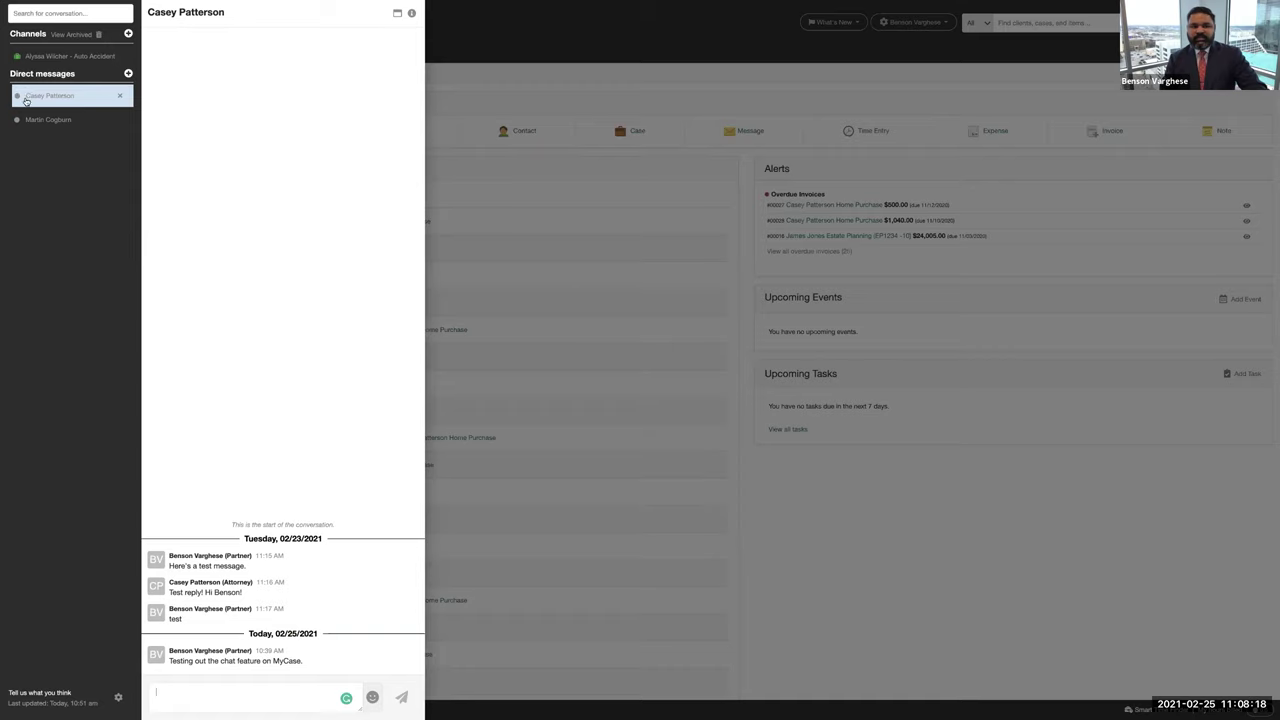
pyautogui.click(128, 74)
pyautogui.click(214, 167)
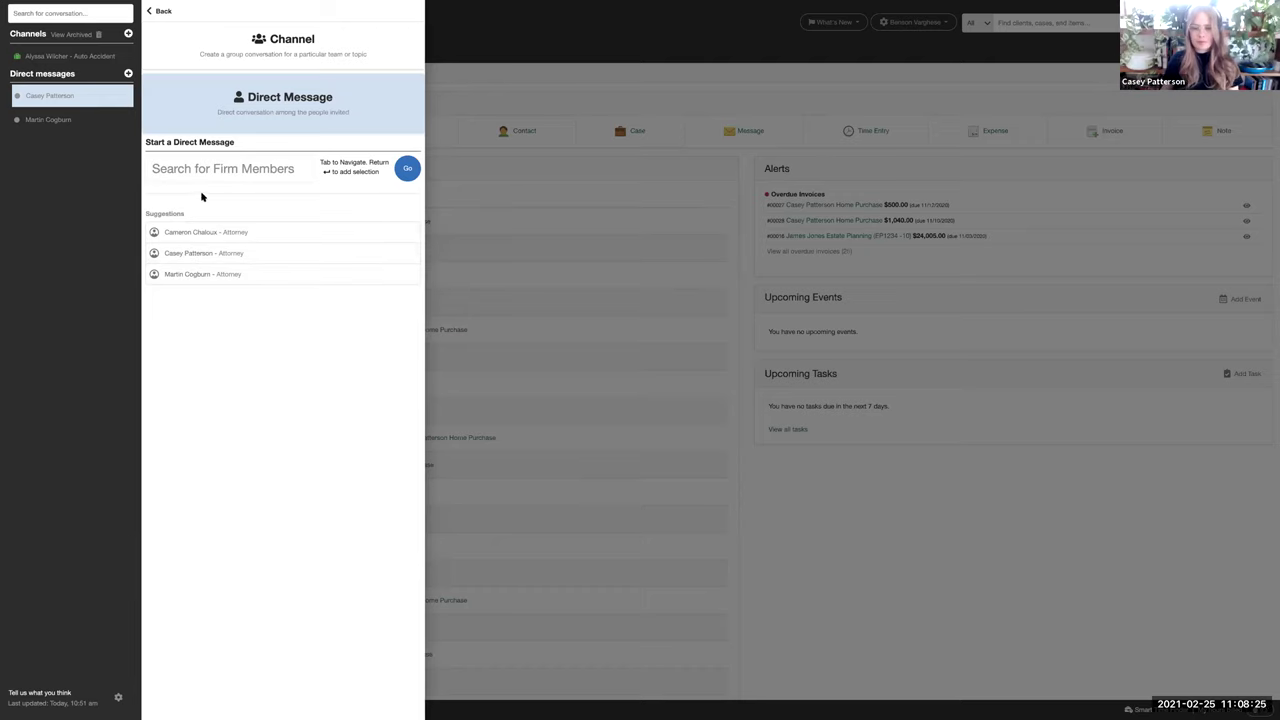
pyautogui.click(198, 262)
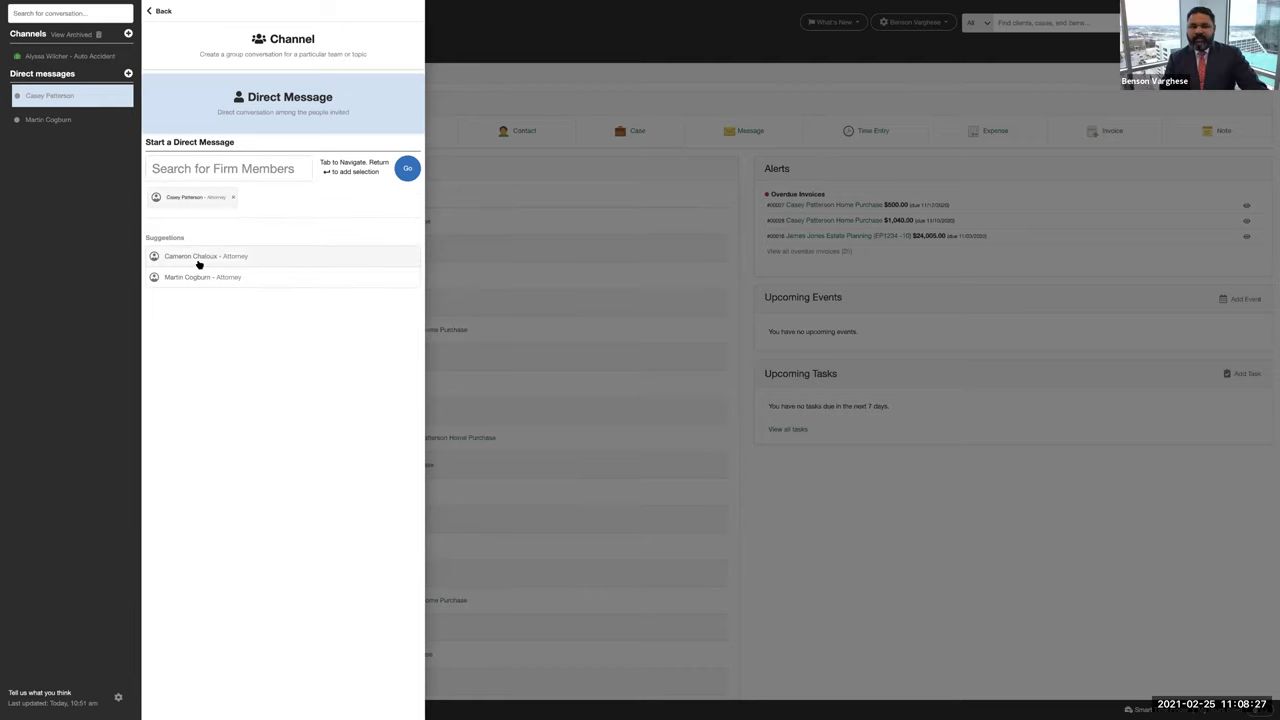
pyautogui.click(406, 169)
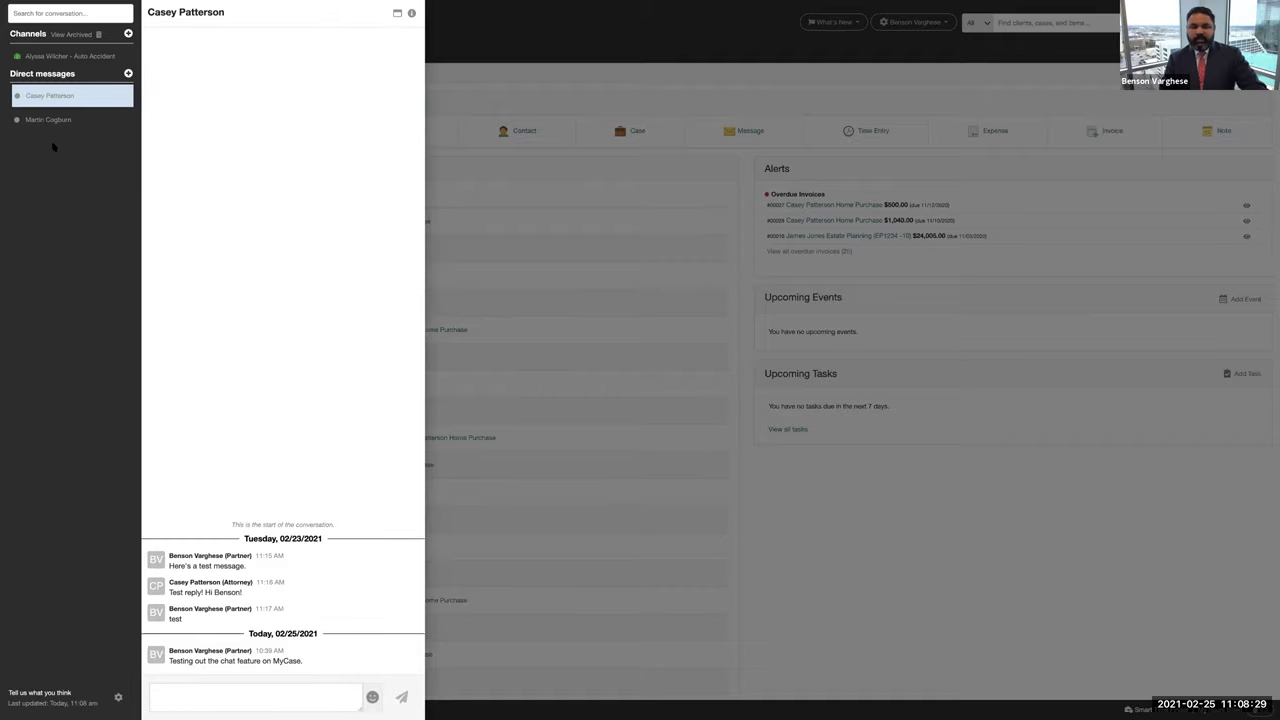
# Step: Send 'This is a test emessage. The courtroom is on the 4th floor.' and pop the chat out
pyautogui.click(186, 696)
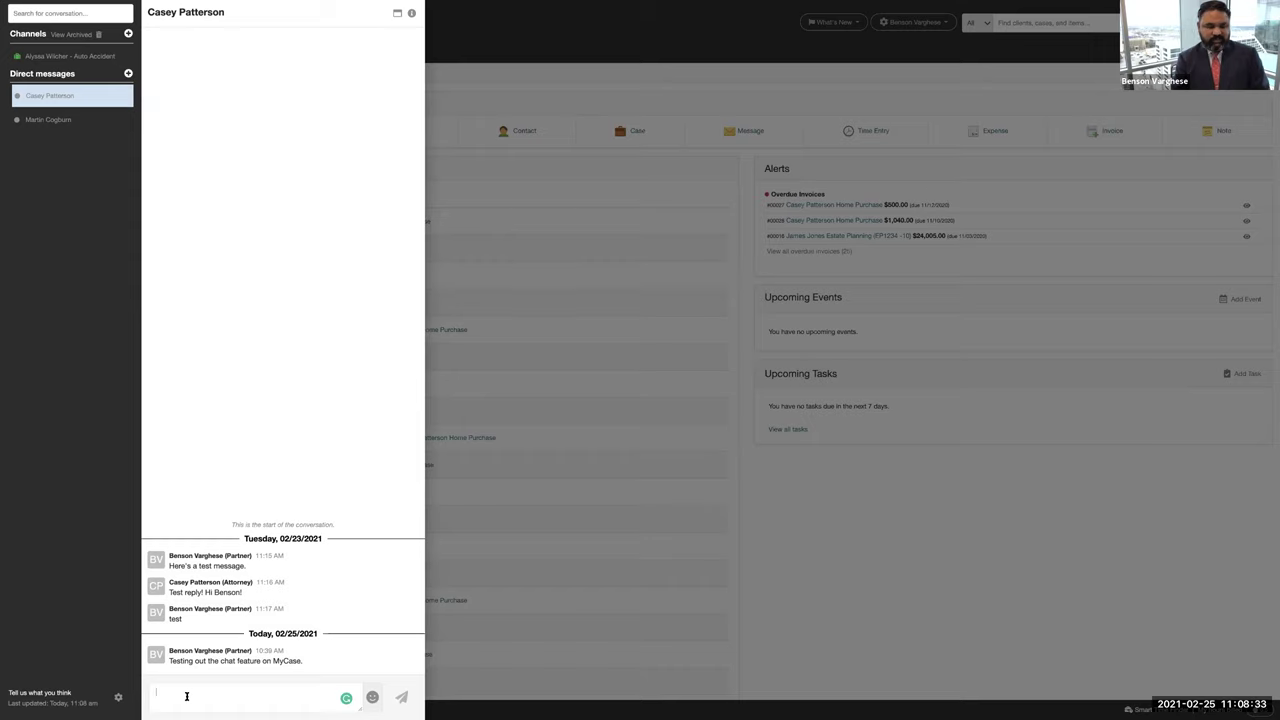
pyautogui.write('310360')
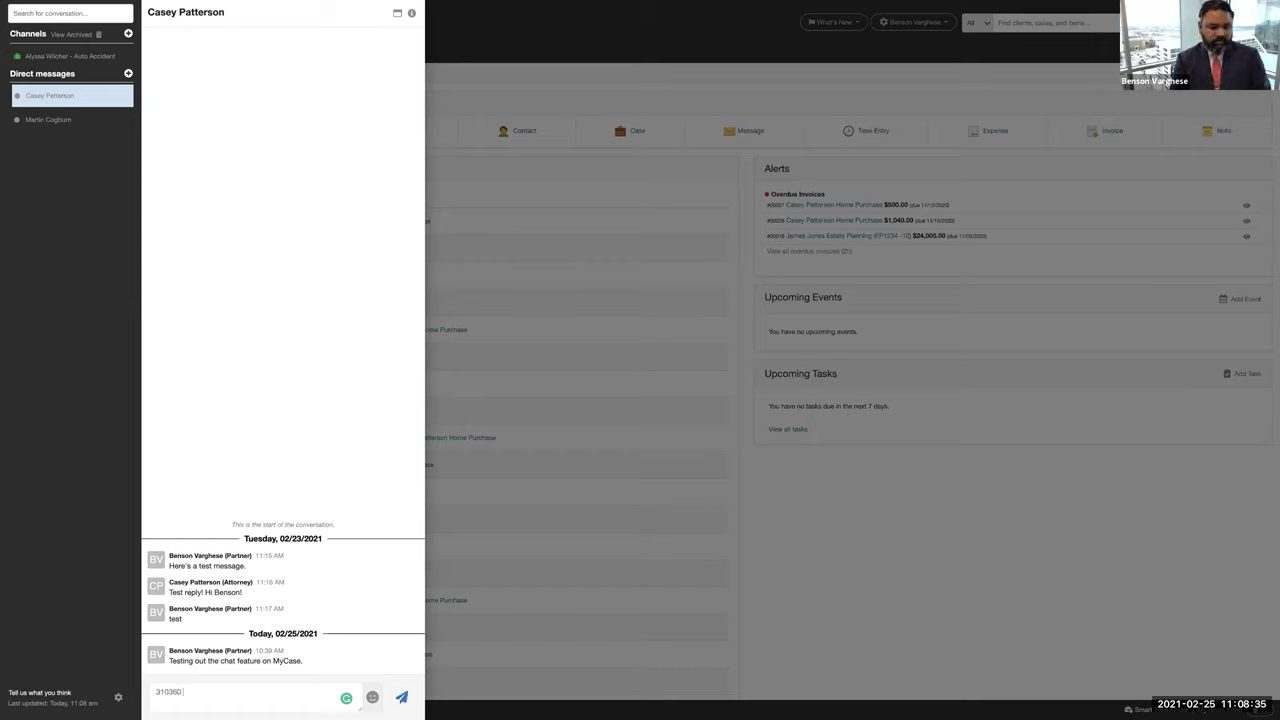
pyautogui.press('BackSpace')
pyautogui.press('BackSpace')
pyautogui.press('BackSpace')
pyautogui.press('BackSpace')
pyautogui.press('BackSpace')
pyautogui.press('BackSpace')
pyautogui.write('The')
pyautogui.press('BackSpace')
pyautogui.write('is is a test e')
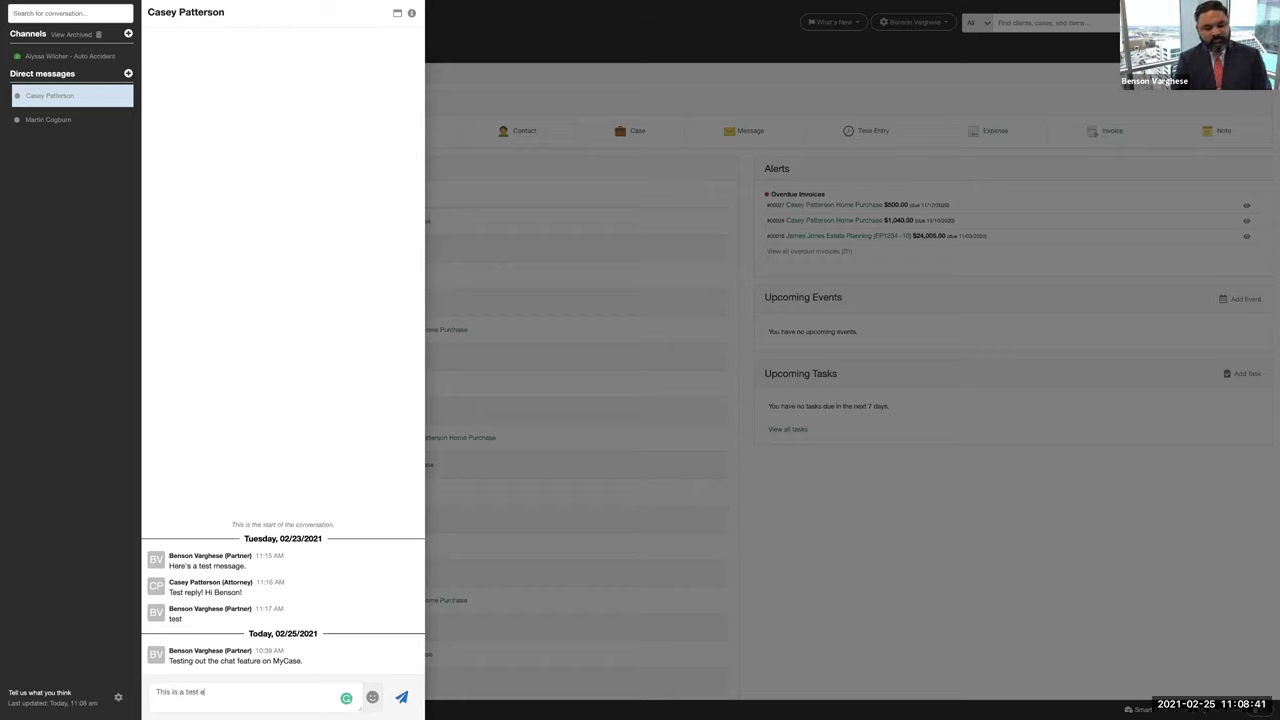
pyautogui.press('BackSpace')
pyautogui.write('message')
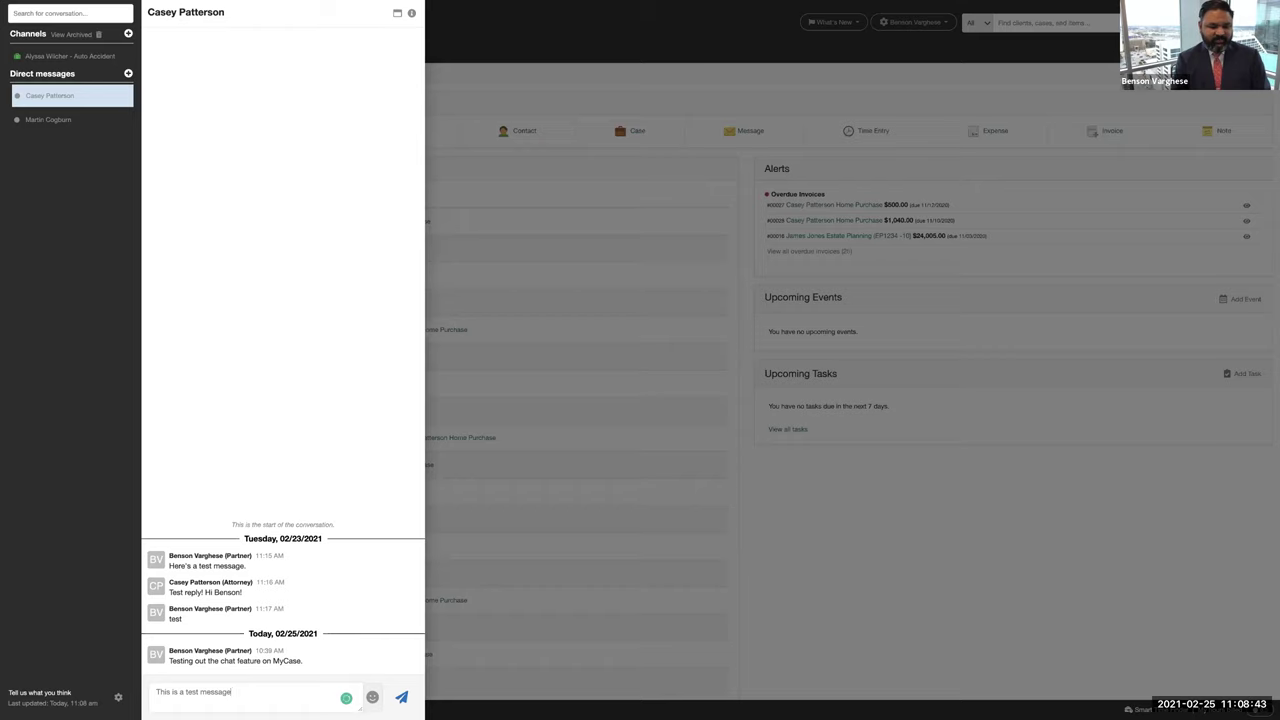
pyautogui.write('. The court')
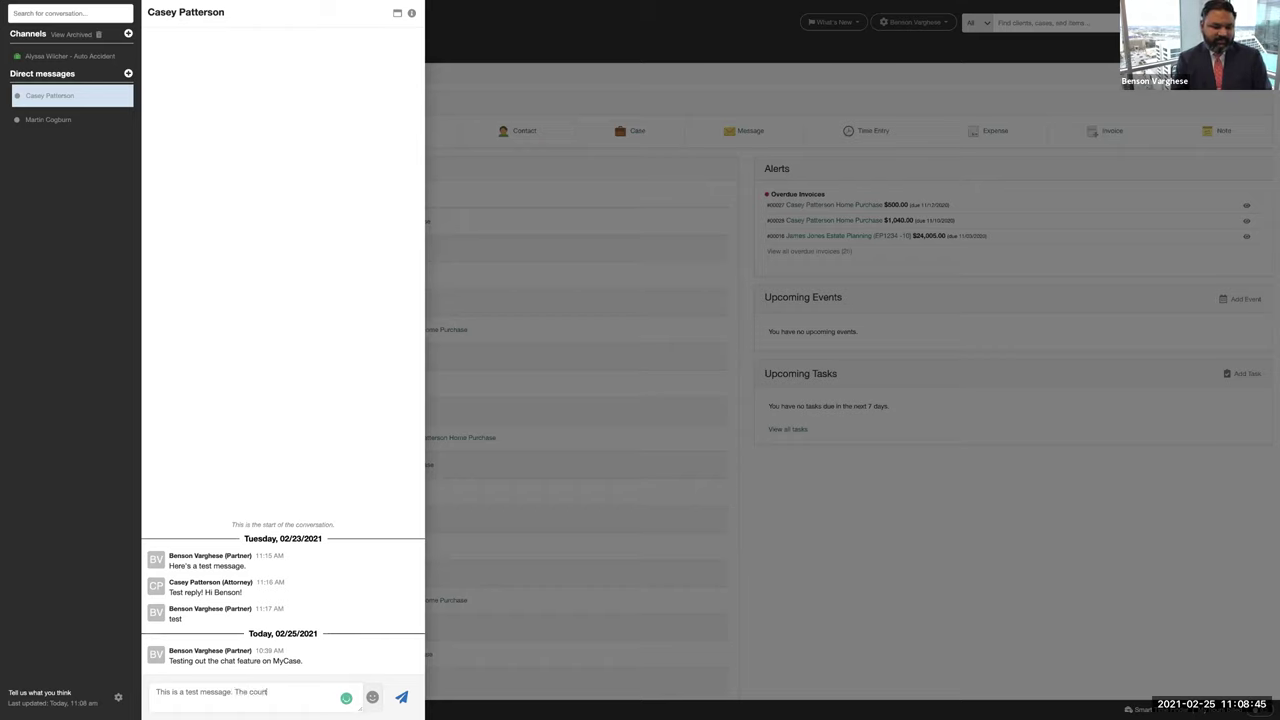
pyautogui.write('room is on the 4th flo')
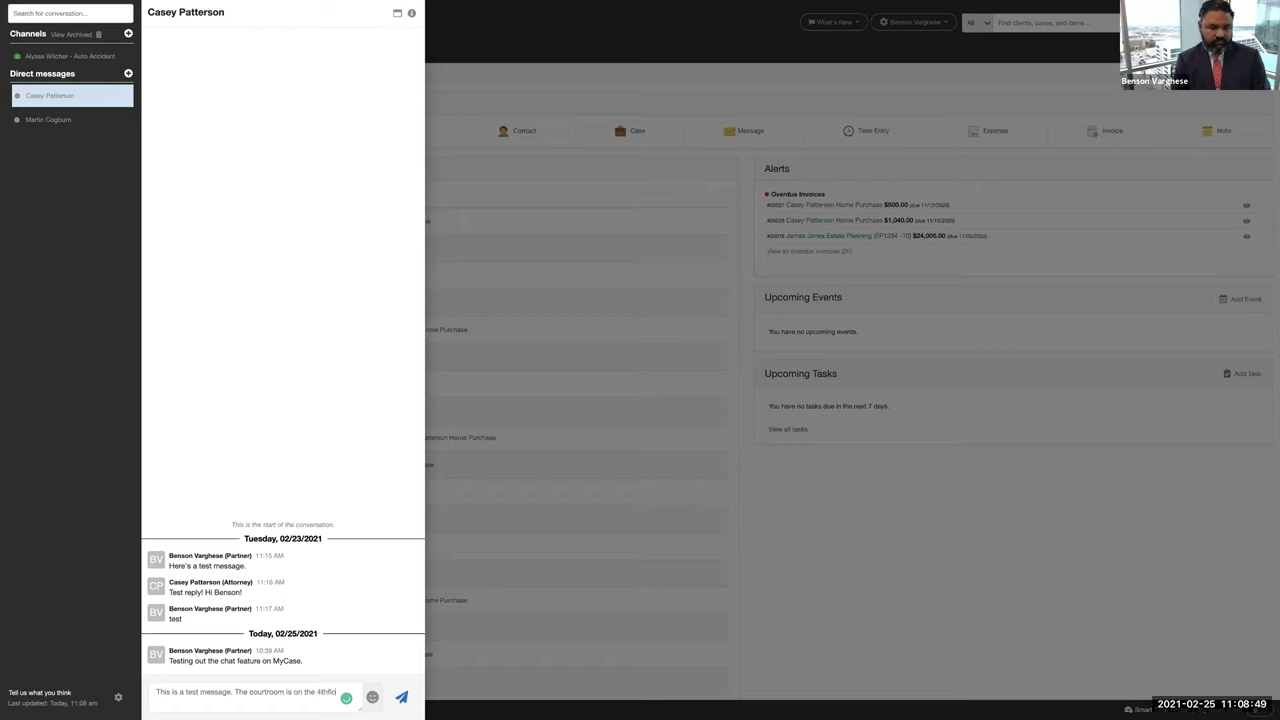
pyautogui.write('or.')
pyautogui.press('Return')
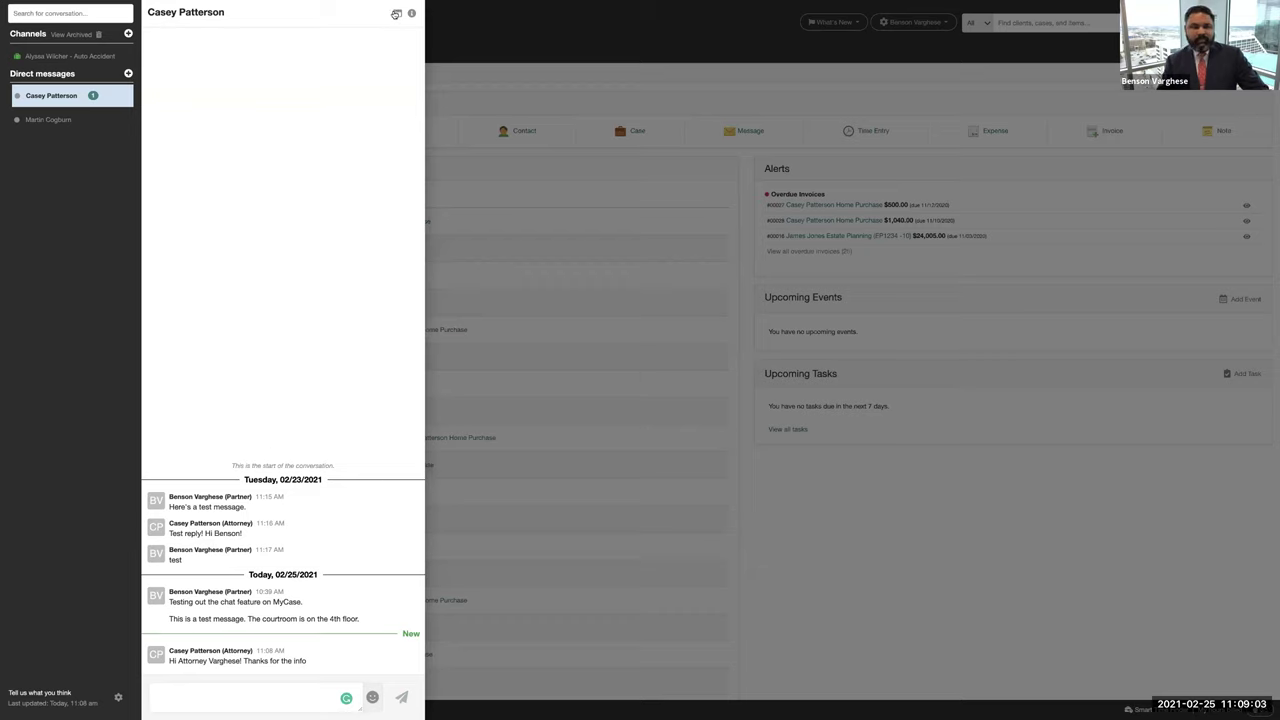
pyautogui.click(397, 13)
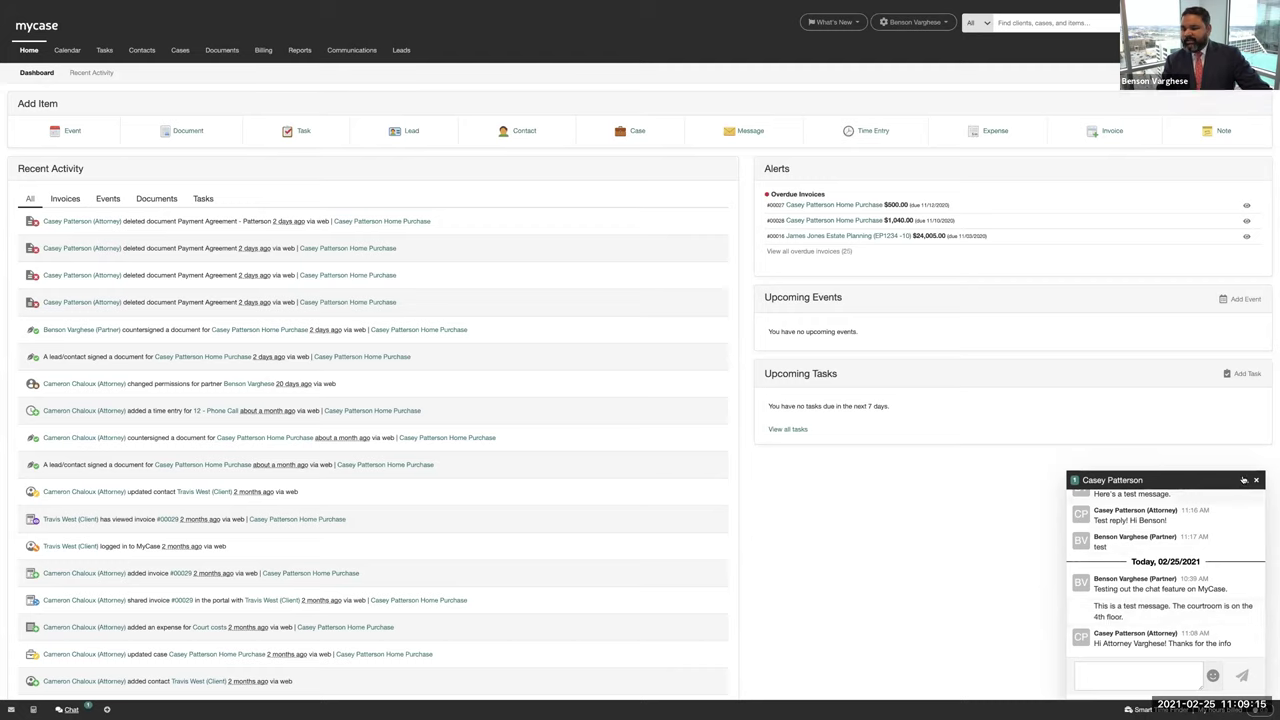
# Step: Minimize, restore and close the pop-out chat window, then reopen the chat panel
pyautogui.click(1245, 480)
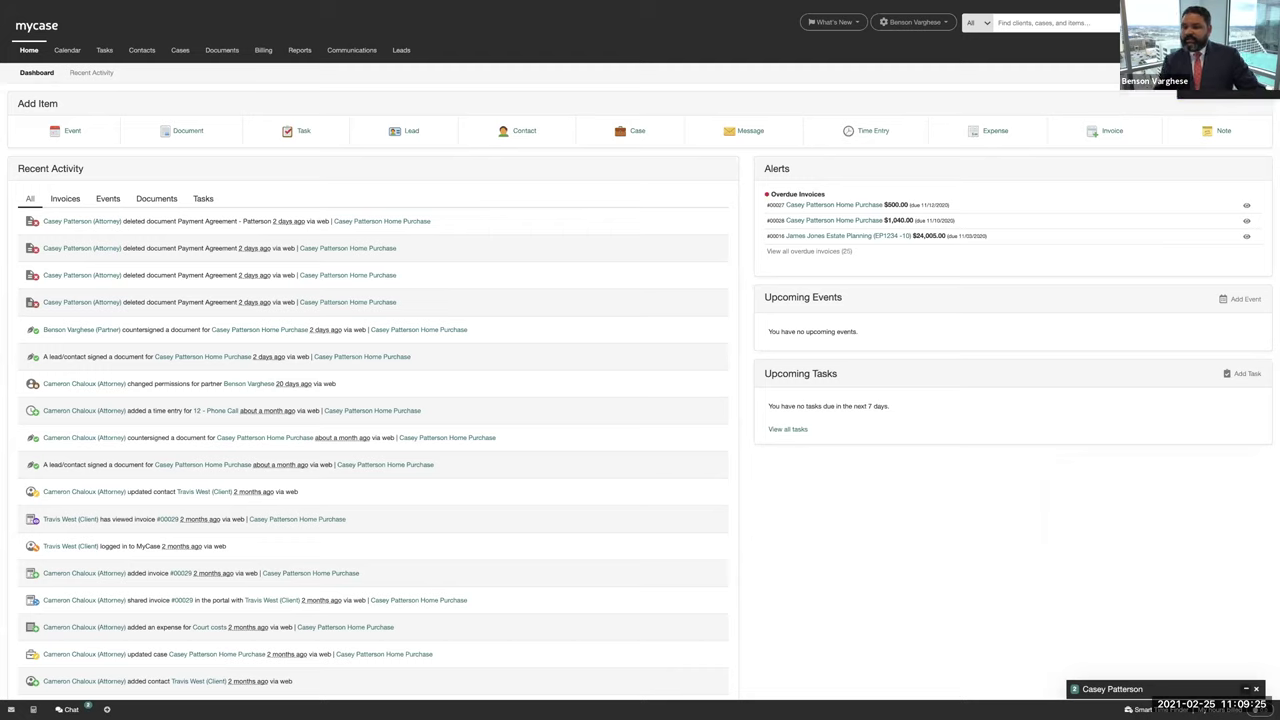
pyautogui.click(1140, 692)
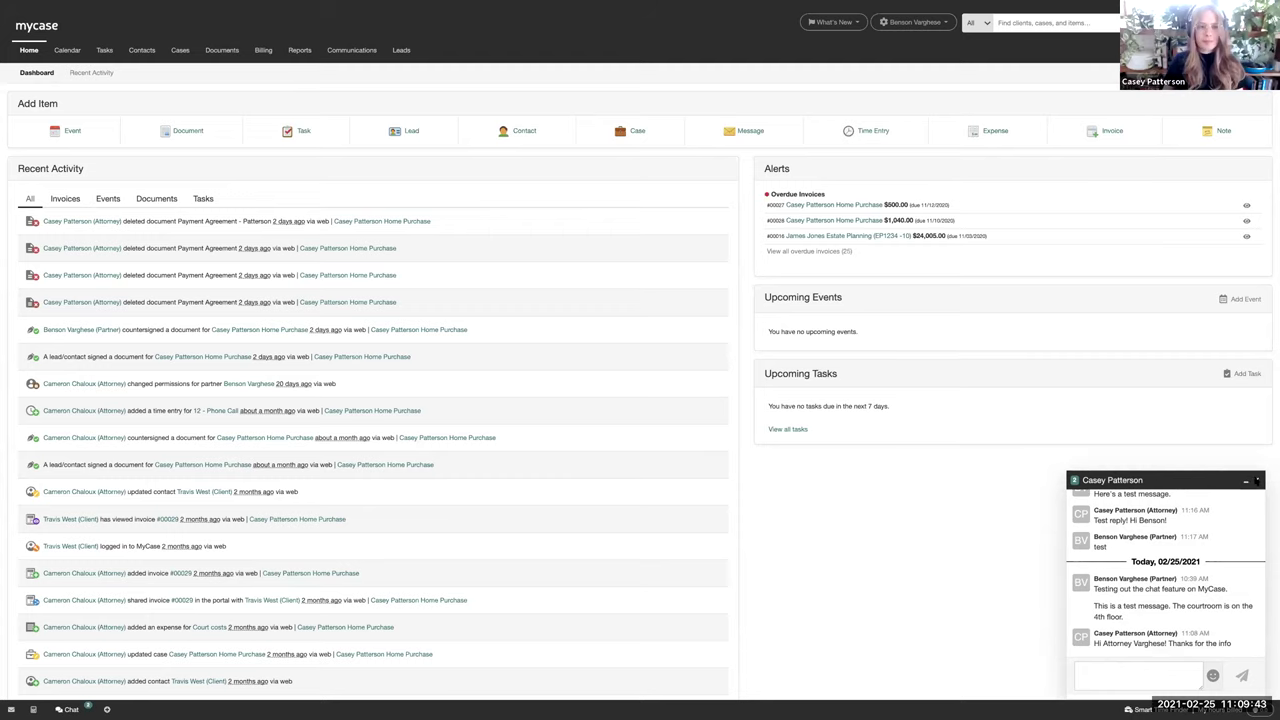
pyautogui.click(1256, 480)
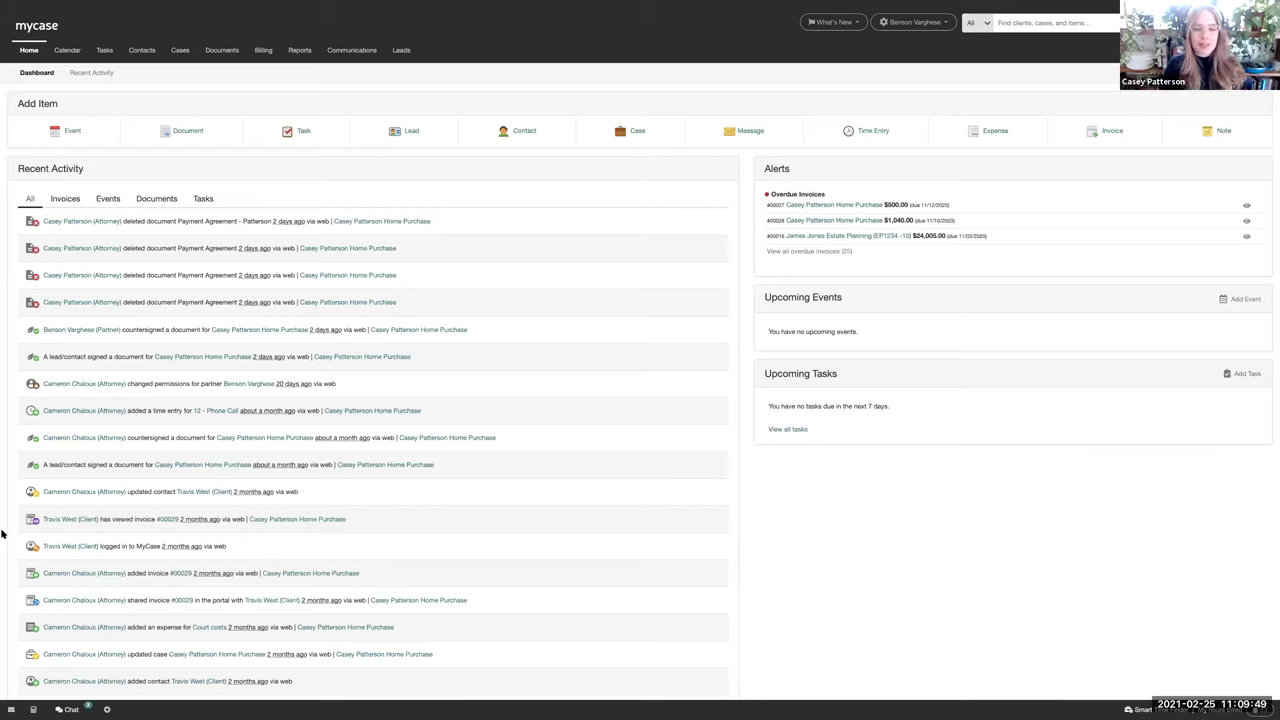
pyautogui.click(73, 708)
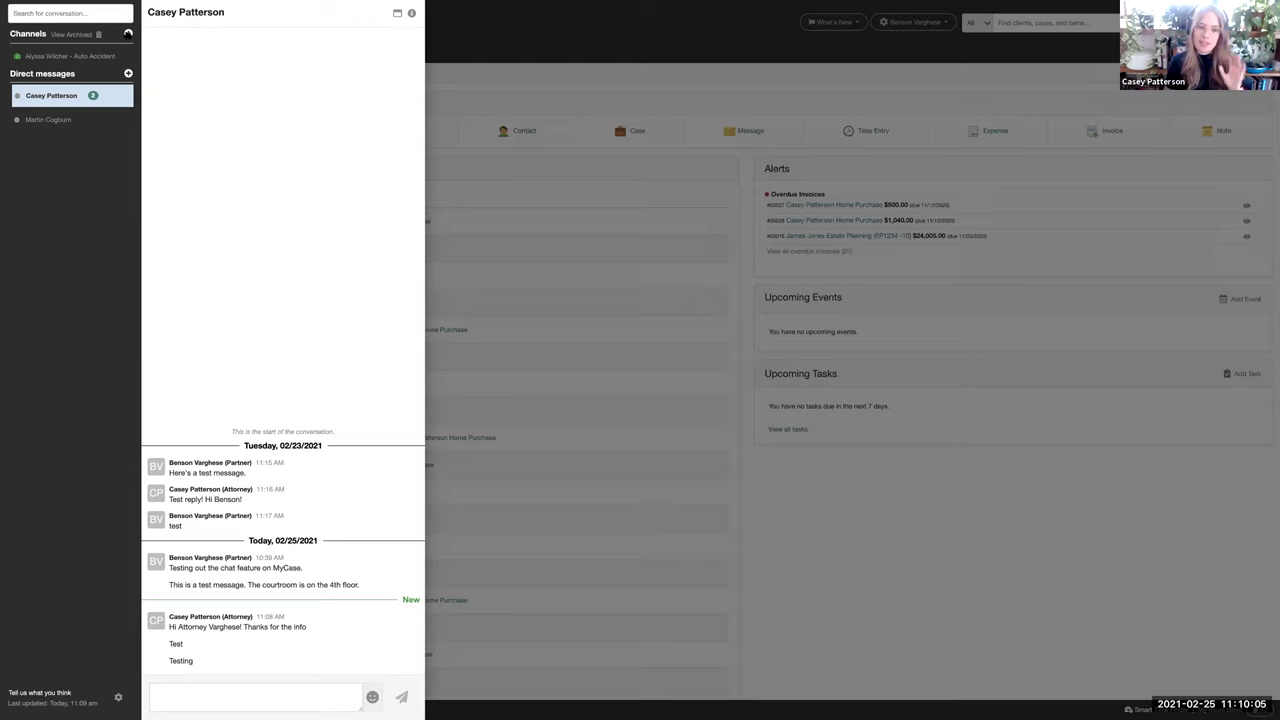
# Step: Reply to the attorney with a thumbs-up emoji from Frequently Used
pyautogui.click(372, 697)
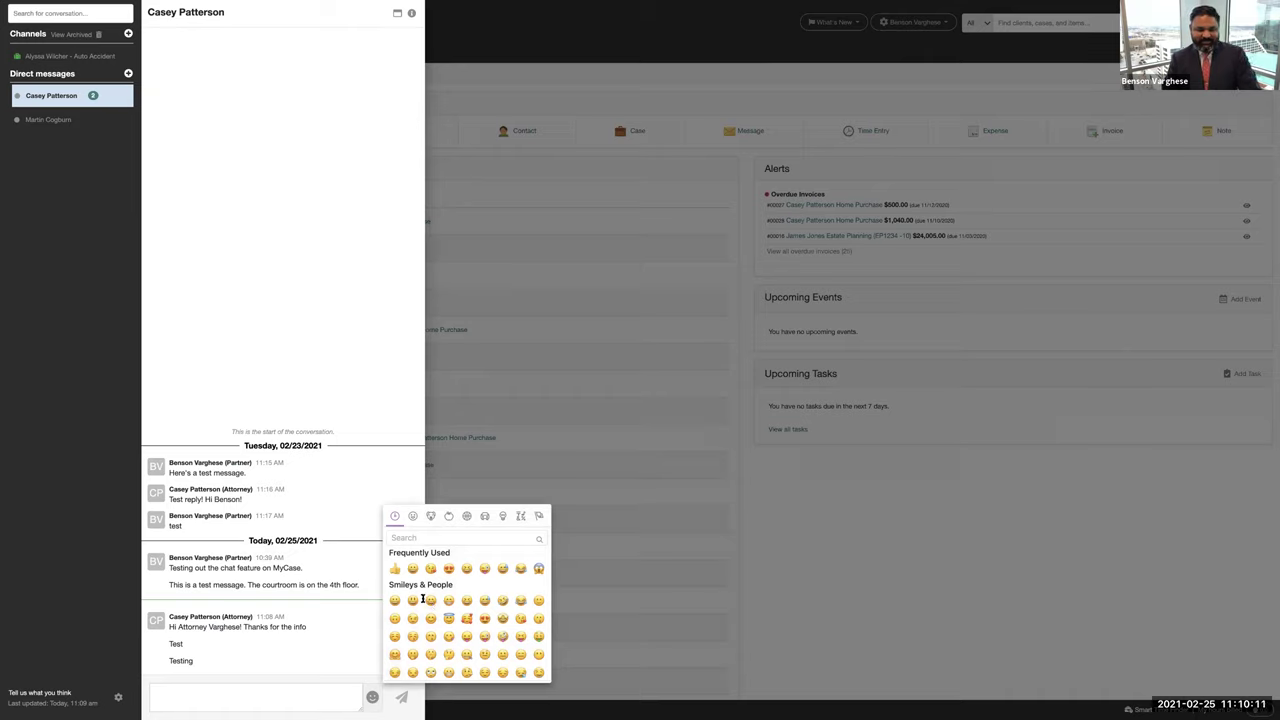
pyautogui.click(395, 568)
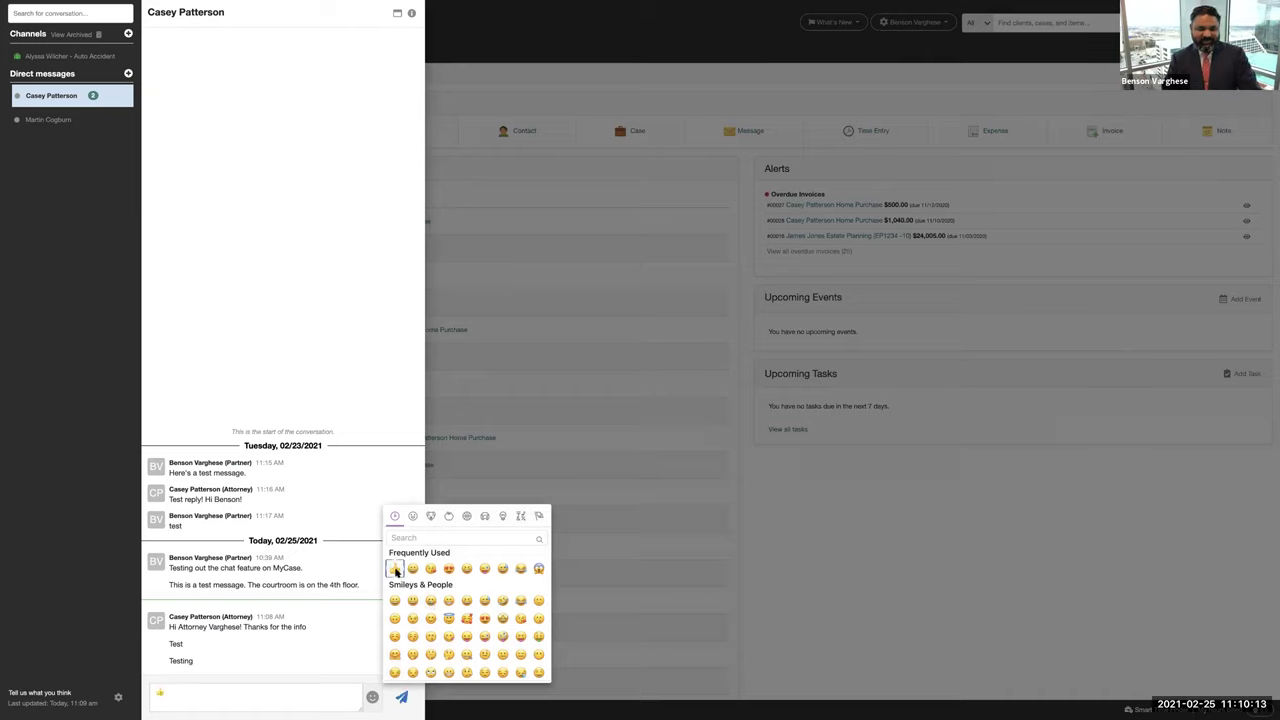
pyautogui.click(311, 697)
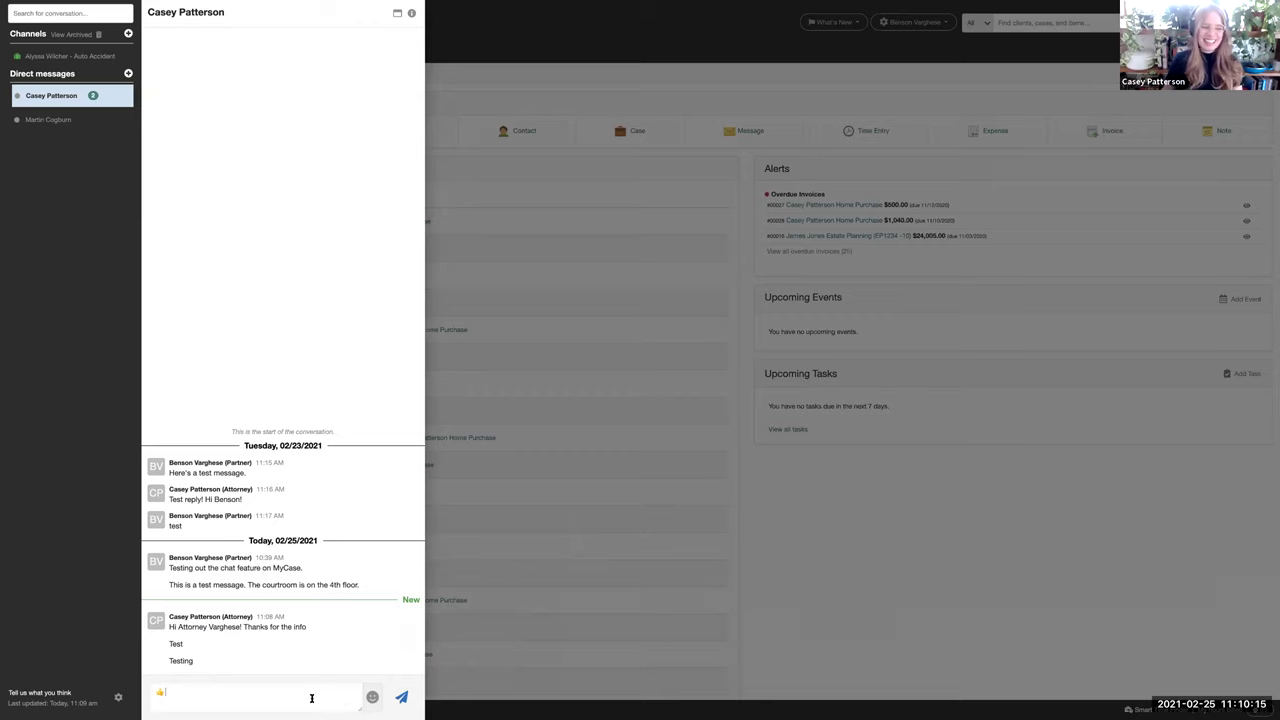
pyautogui.press('Return')
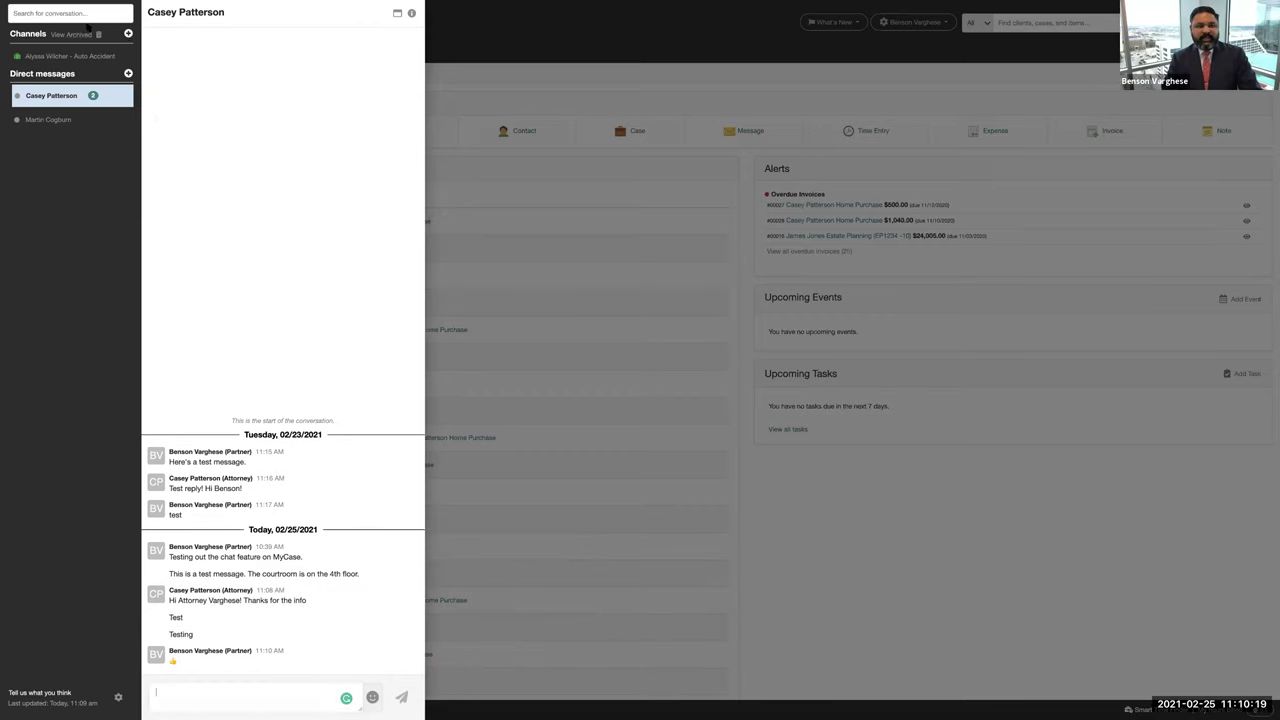
# Step: Try the new-channel Invite staff options, then open the empty Auto Accident case channel
pyautogui.click(128, 35)
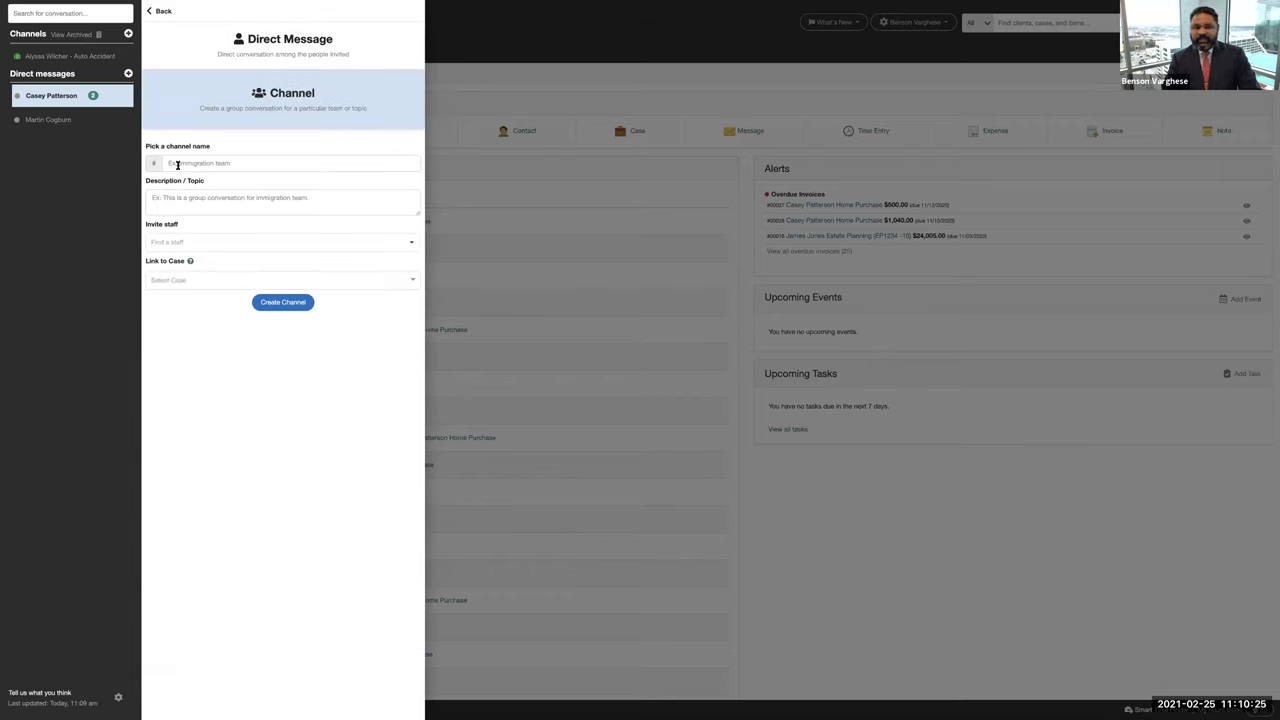
pyautogui.click(179, 242)
pyautogui.click(182, 273)
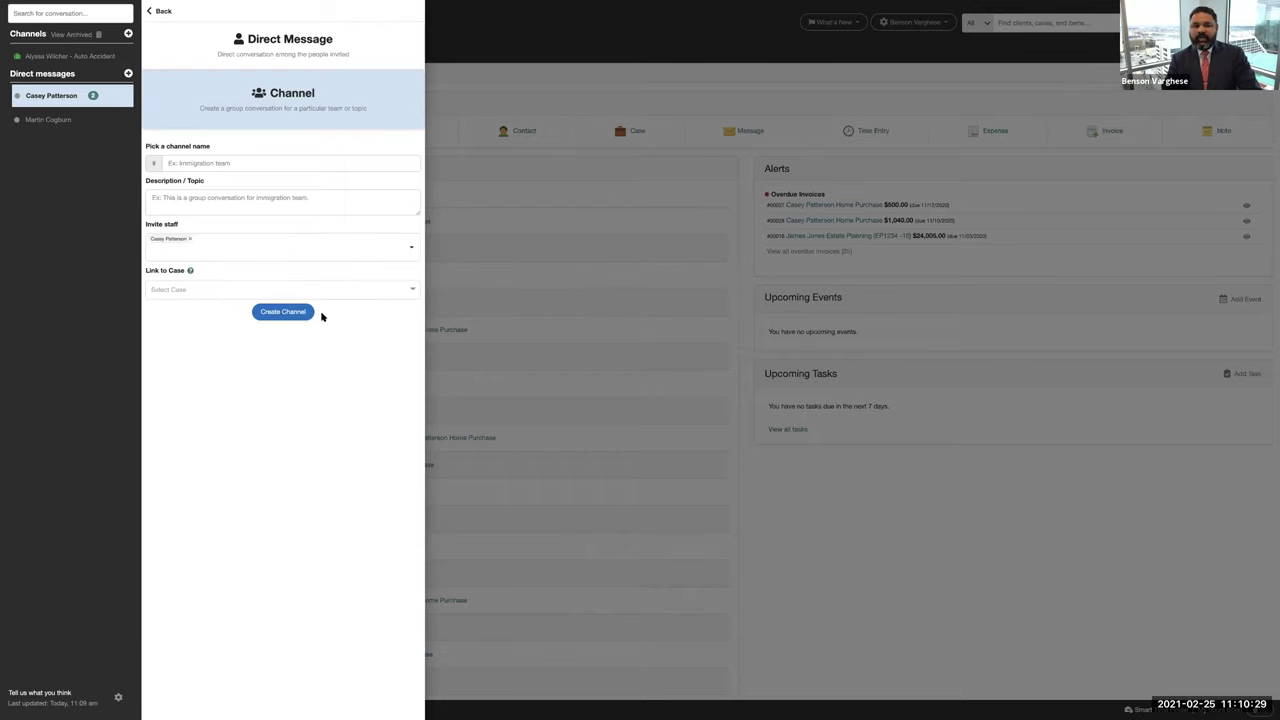
pyautogui.click(68, 57)
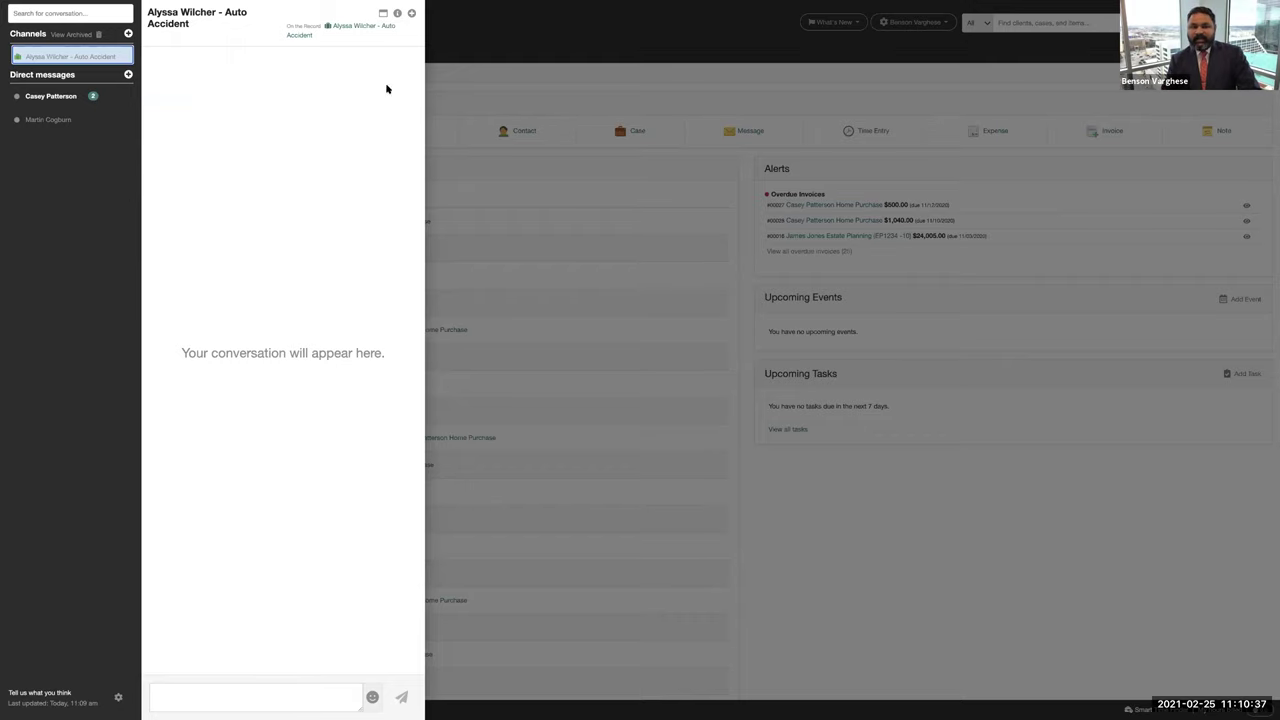
# Step: View the linked case's Communications > Chat Conversations and members, then return to Home
pyautogui.click(363, 28)
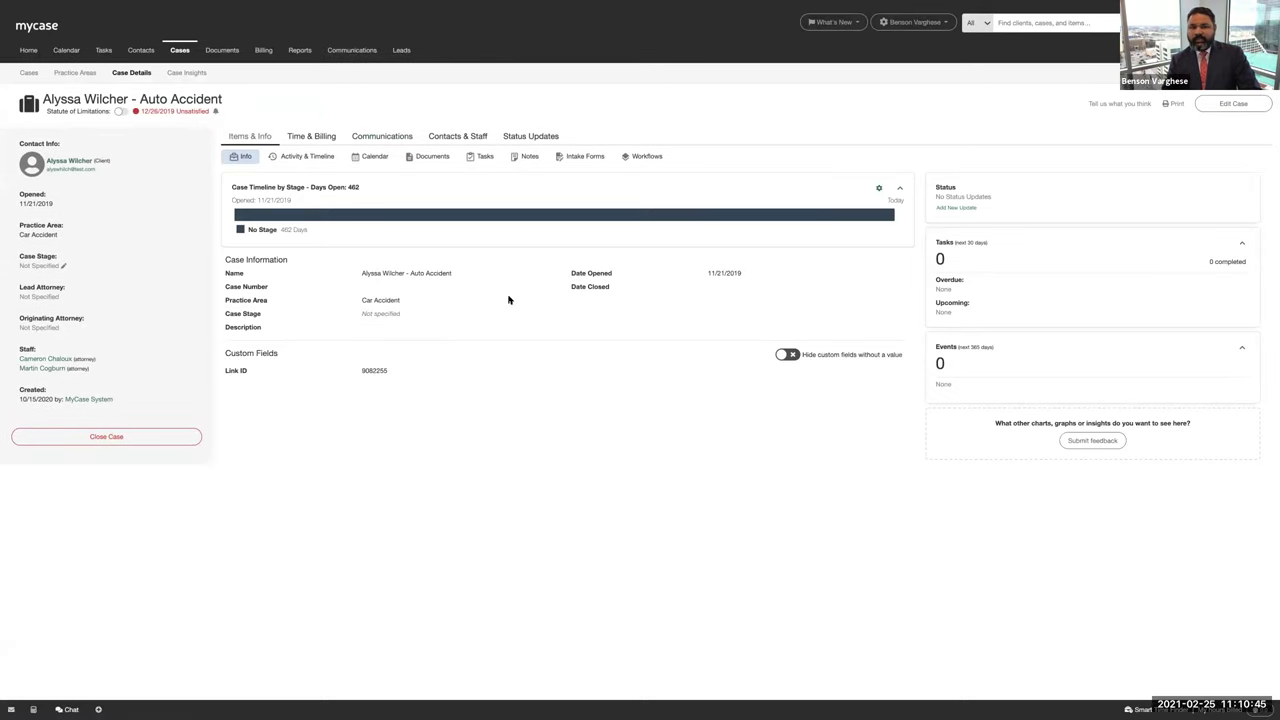
pyautogui.click(395, 137)
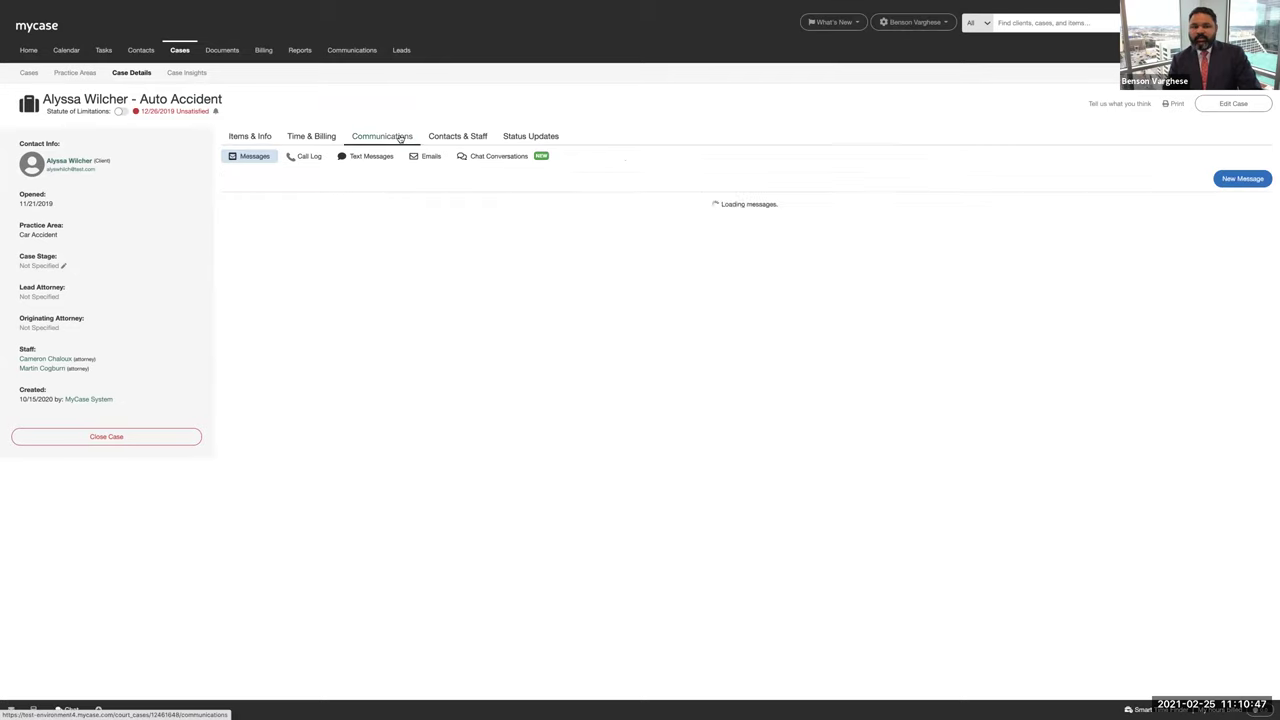
pyautogui.click(479, 160)
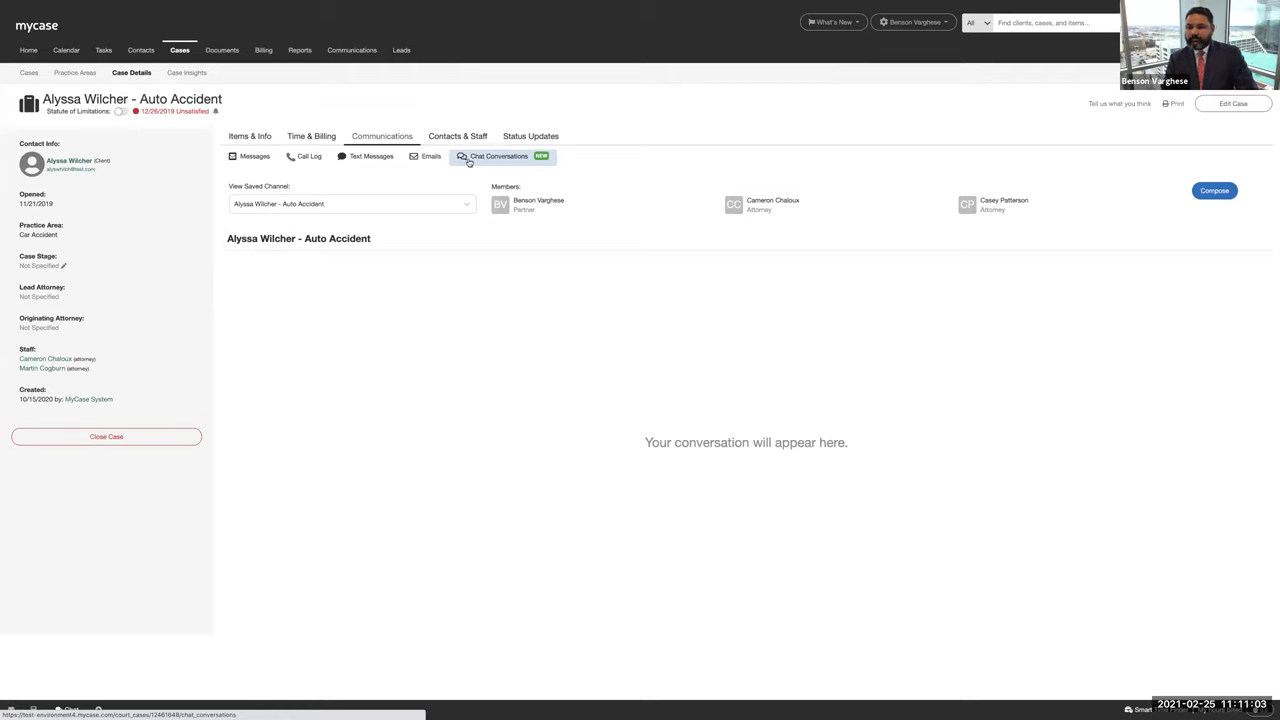
pyautogui.click(34, 52)
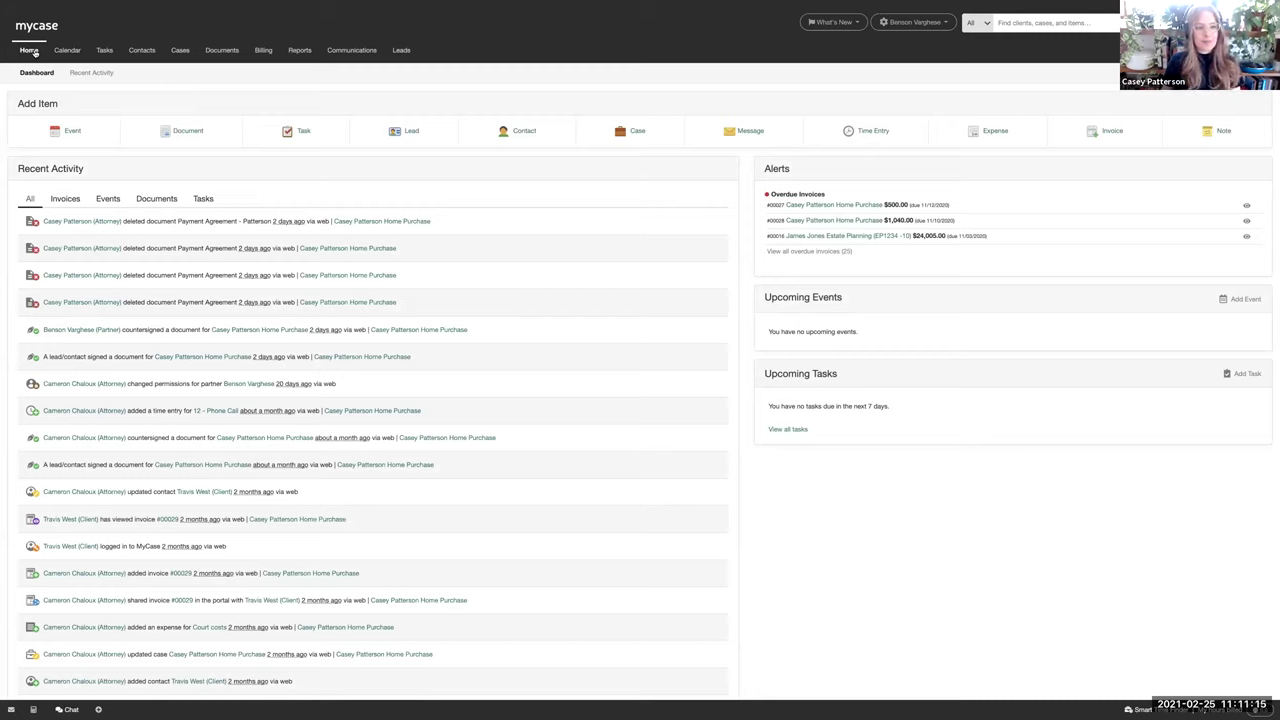
# Step: Open the Home Purchase case details from the dashboard's Recent Activity list
pyautogui.click(386, 220)
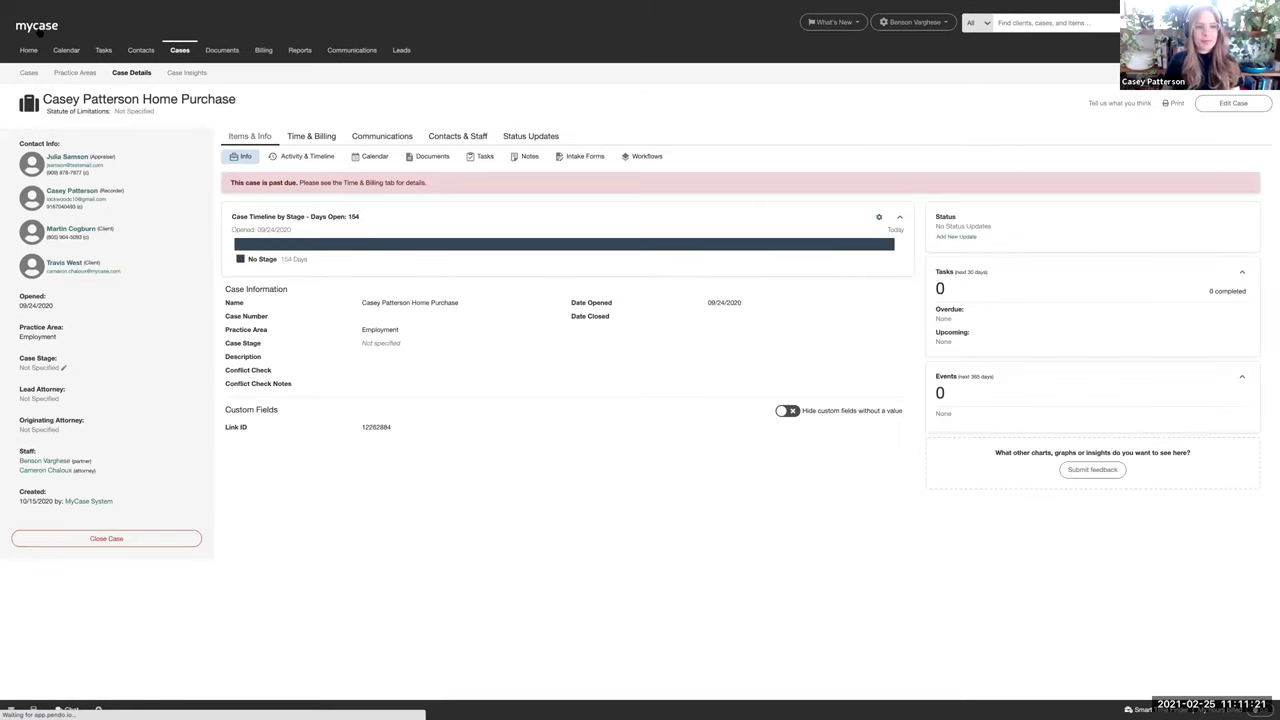
pyautogui.click(40, 31)
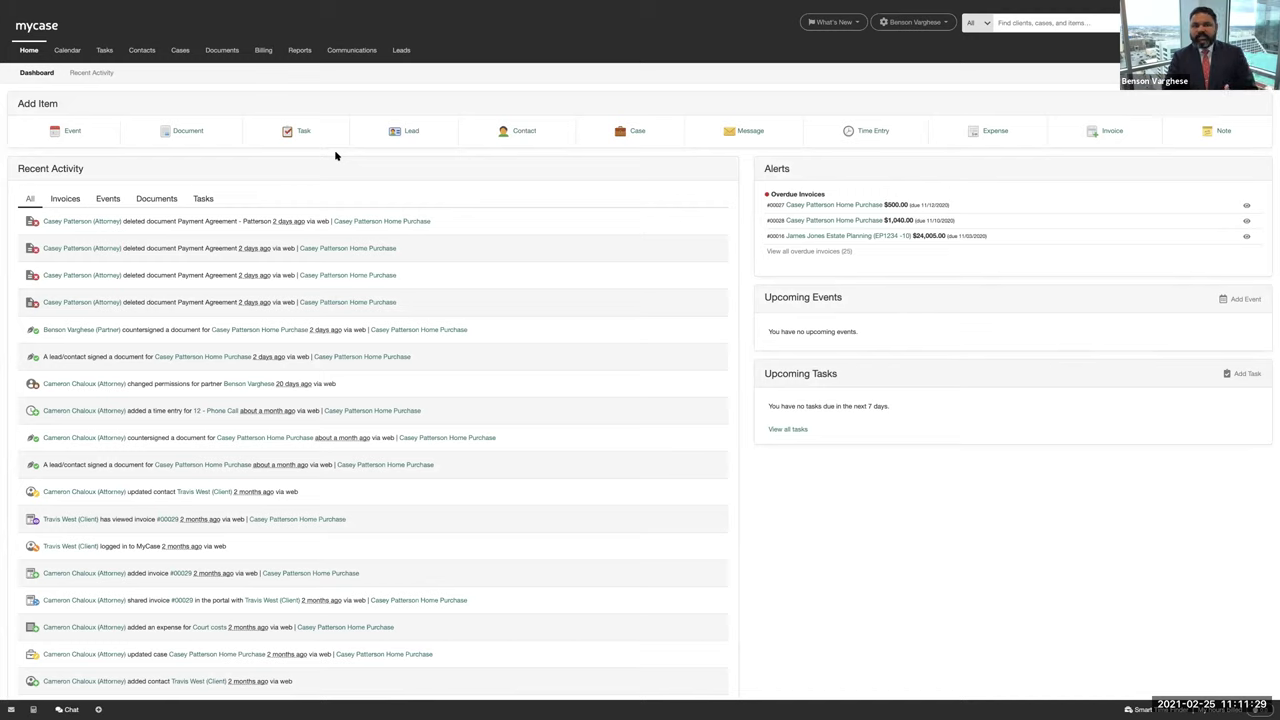
pyautogui.moveTo(187, 53)
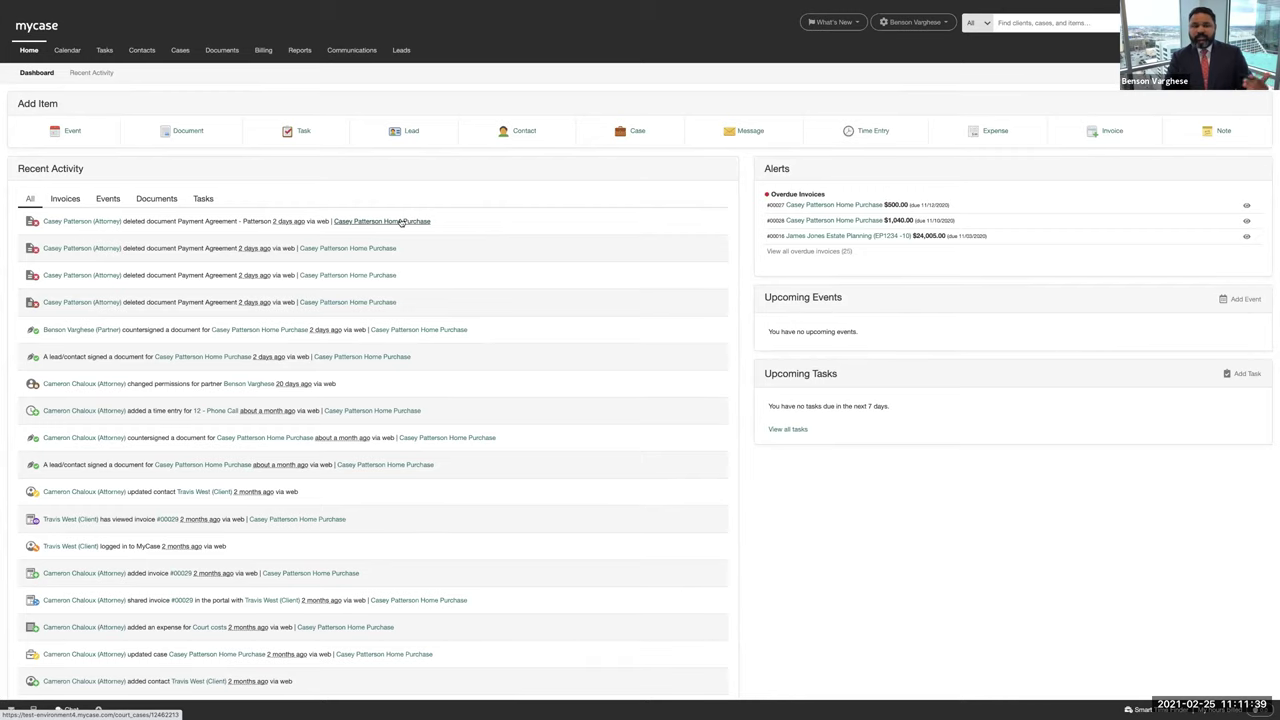
pyautogui.click(400, 222)
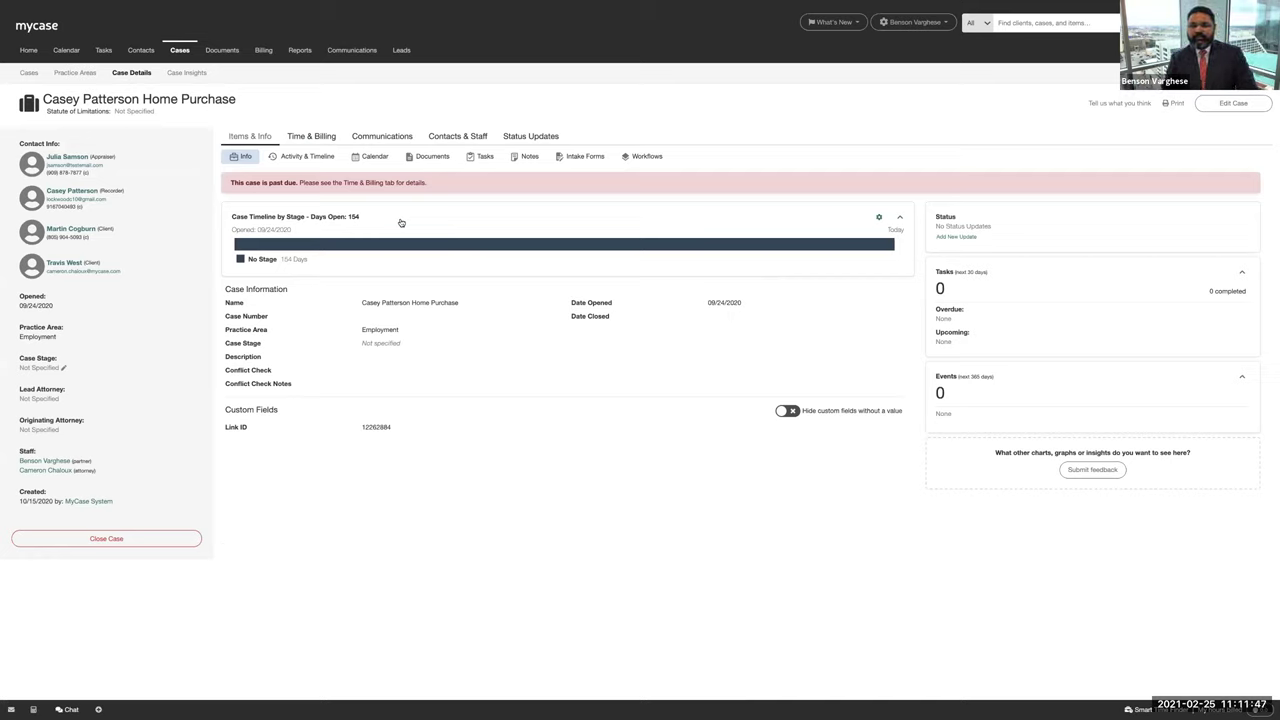
# Step: From the case's Documents, start a new eSignature request from a template
pyautogui.click(437, 160)
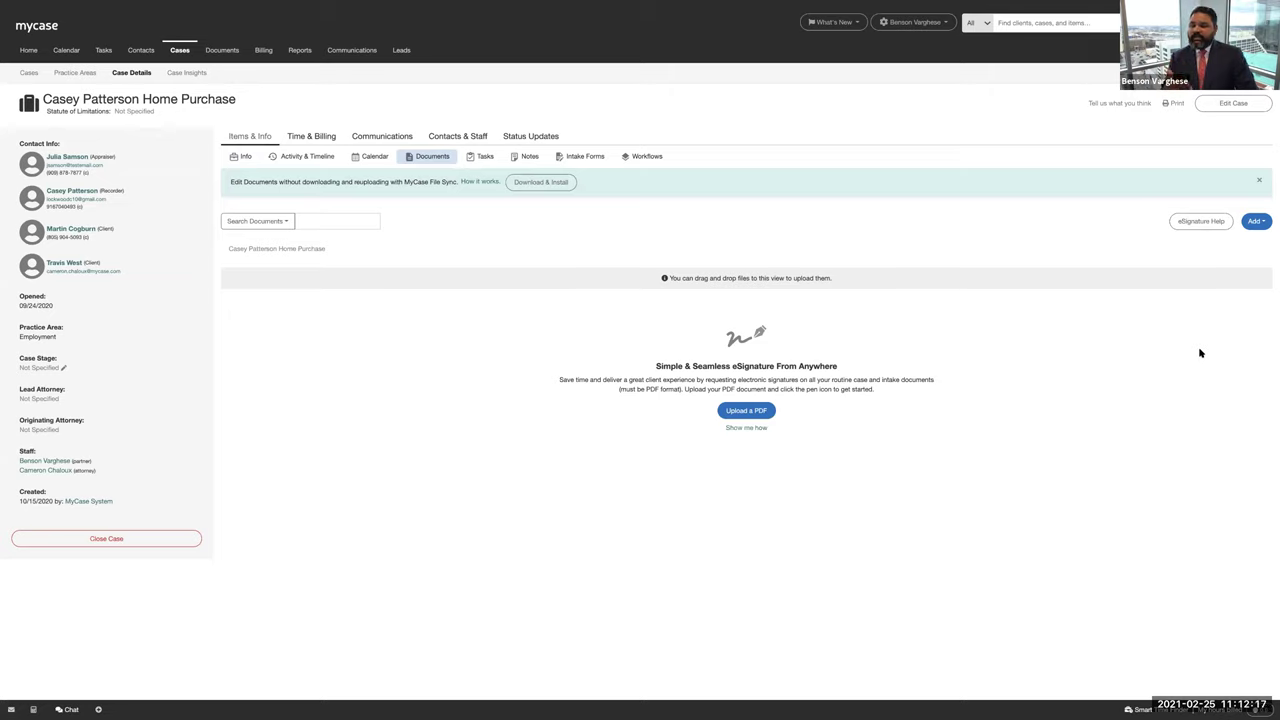
pyautogui.click(1255, 222)
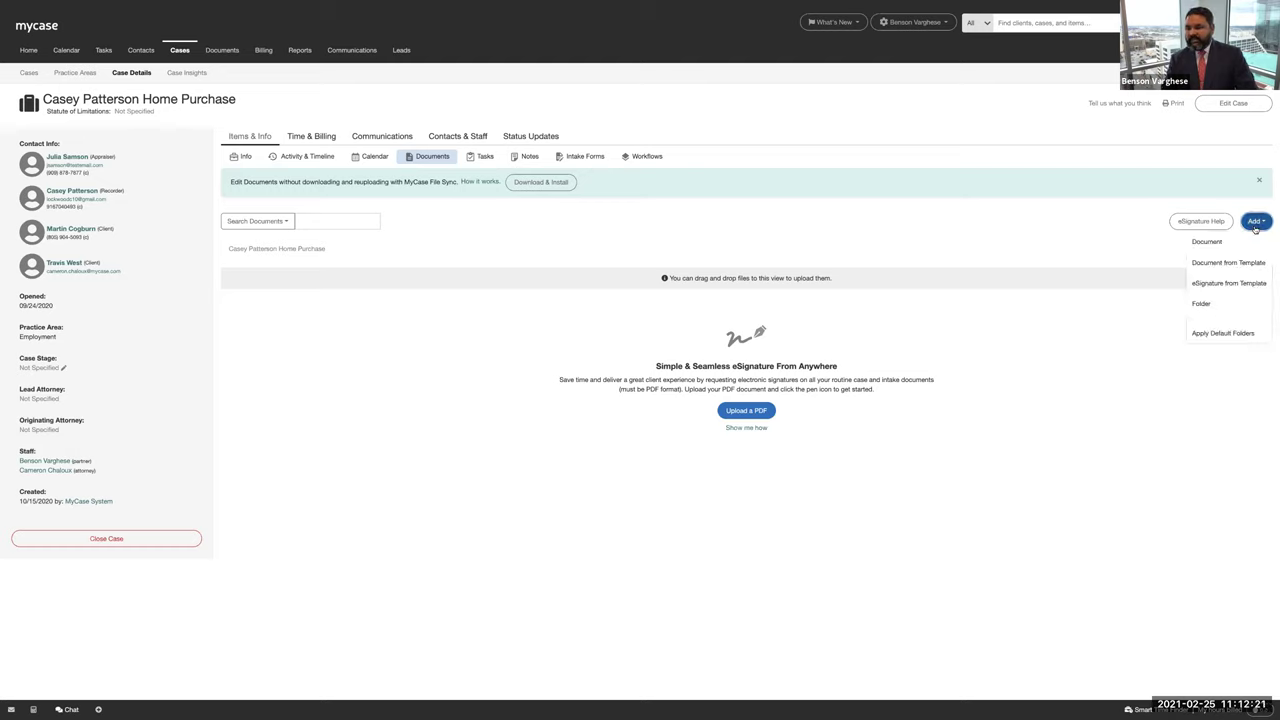
pyautogui.click(1230, 292)
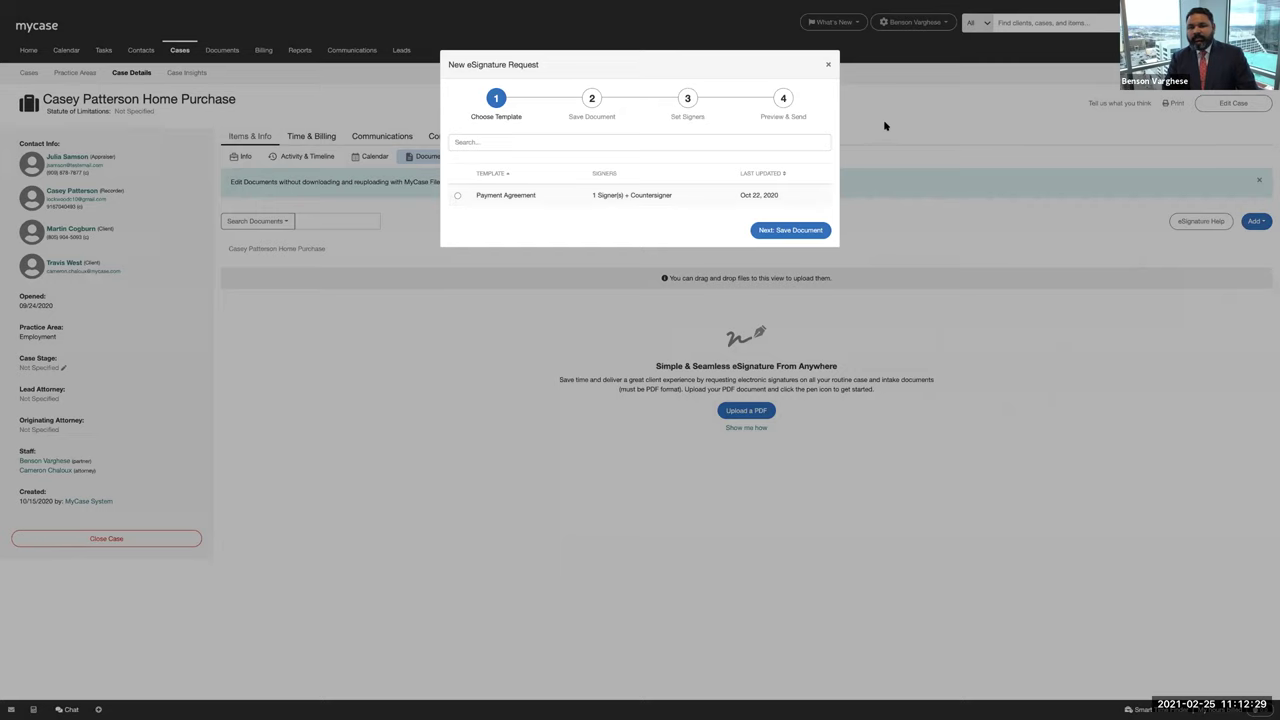
# Step: Cancel the open eSignature dialog and restart an eSignature request from template
pyautogui.click(828, 64)
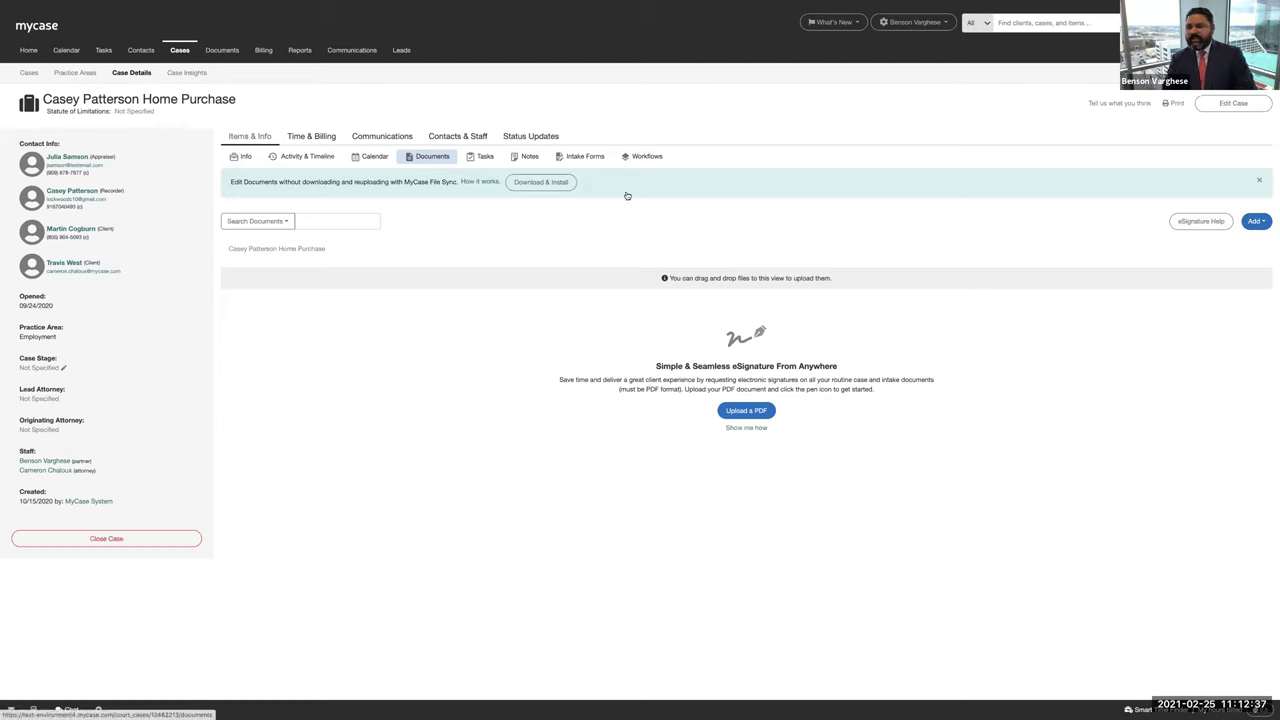
pyautogui.click(1256, 228)
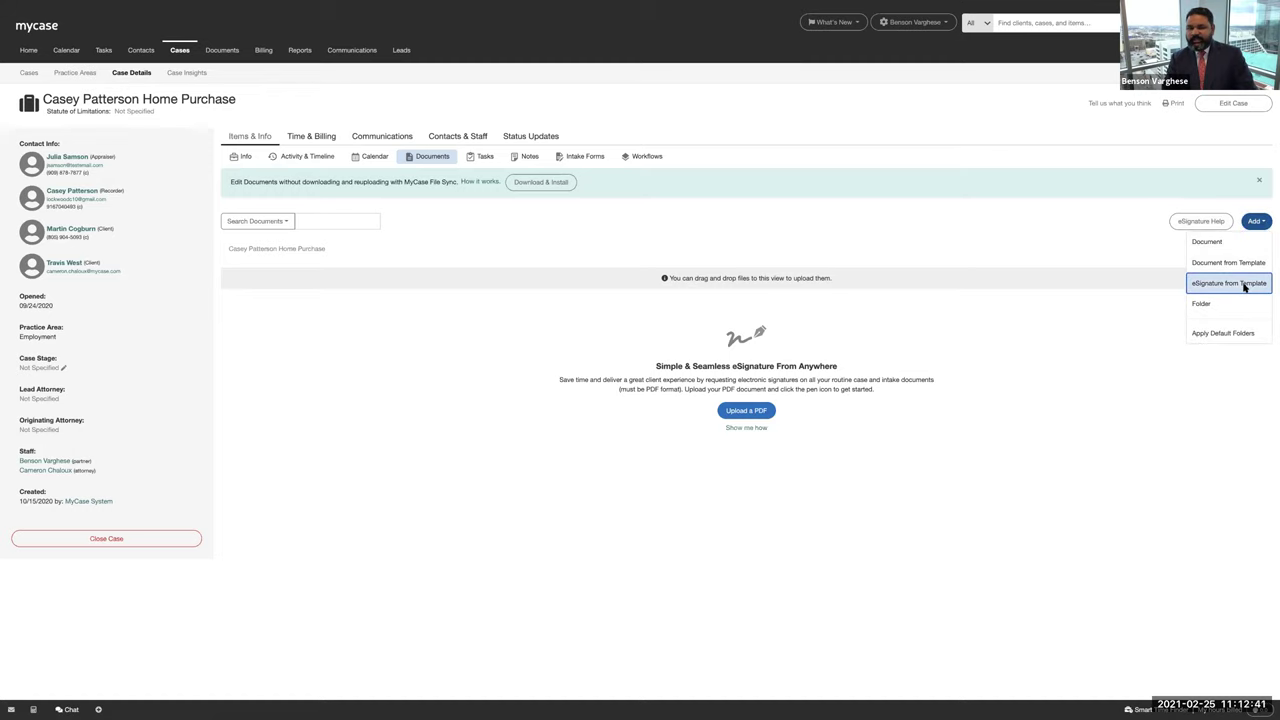
pyautogui.click(1244, 287)
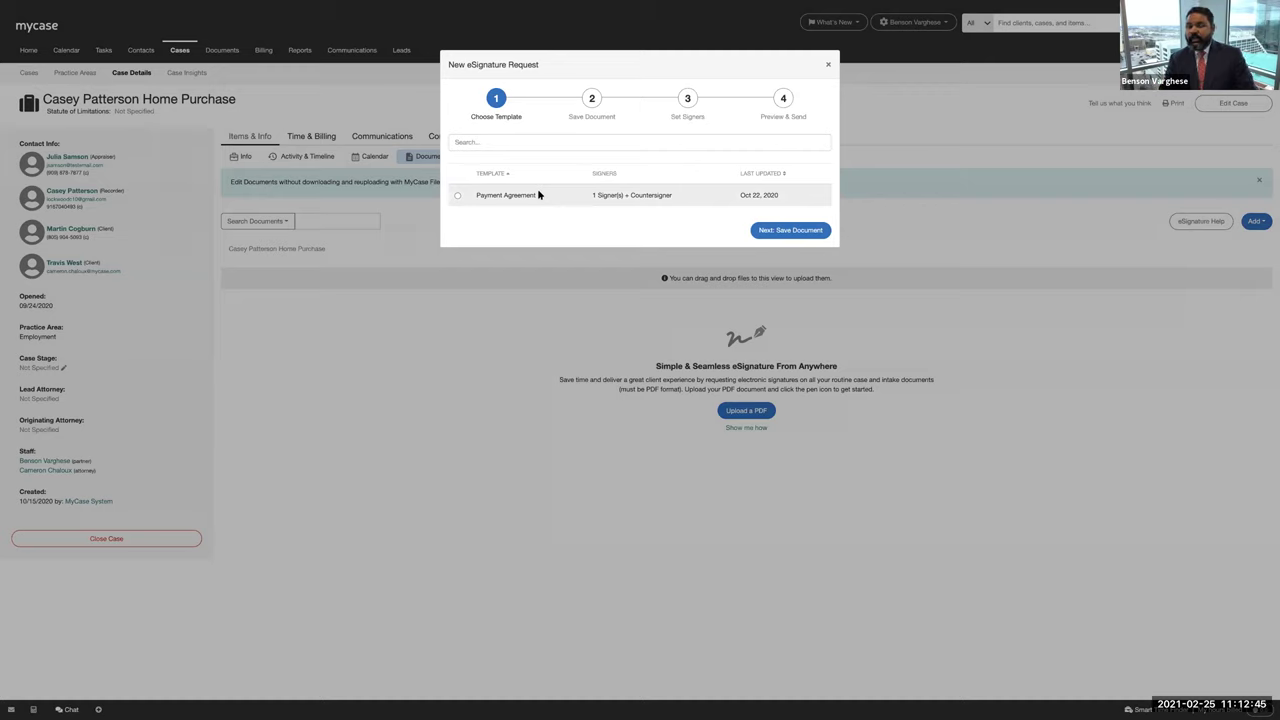
# Step: Choose the Payment Agreement template and advance through Save Document to Set Signers
pyautogui.click(457, 195)
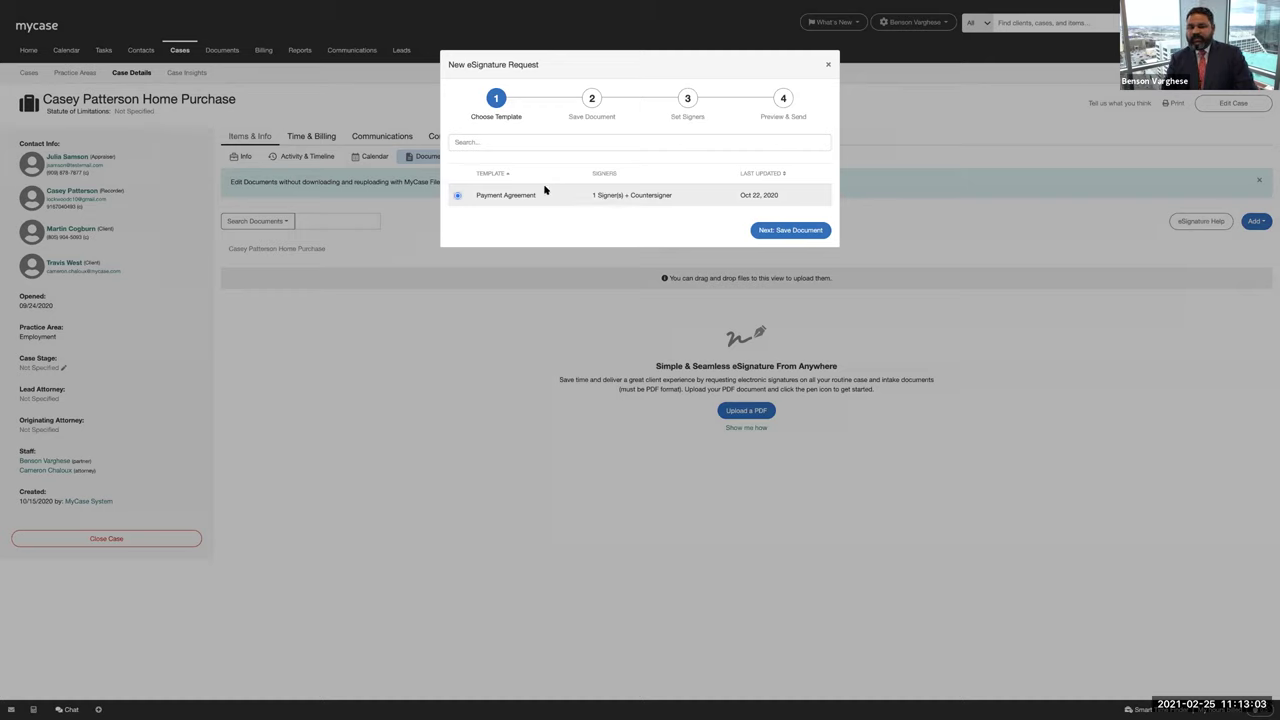
pyautogui.click(804, 236)
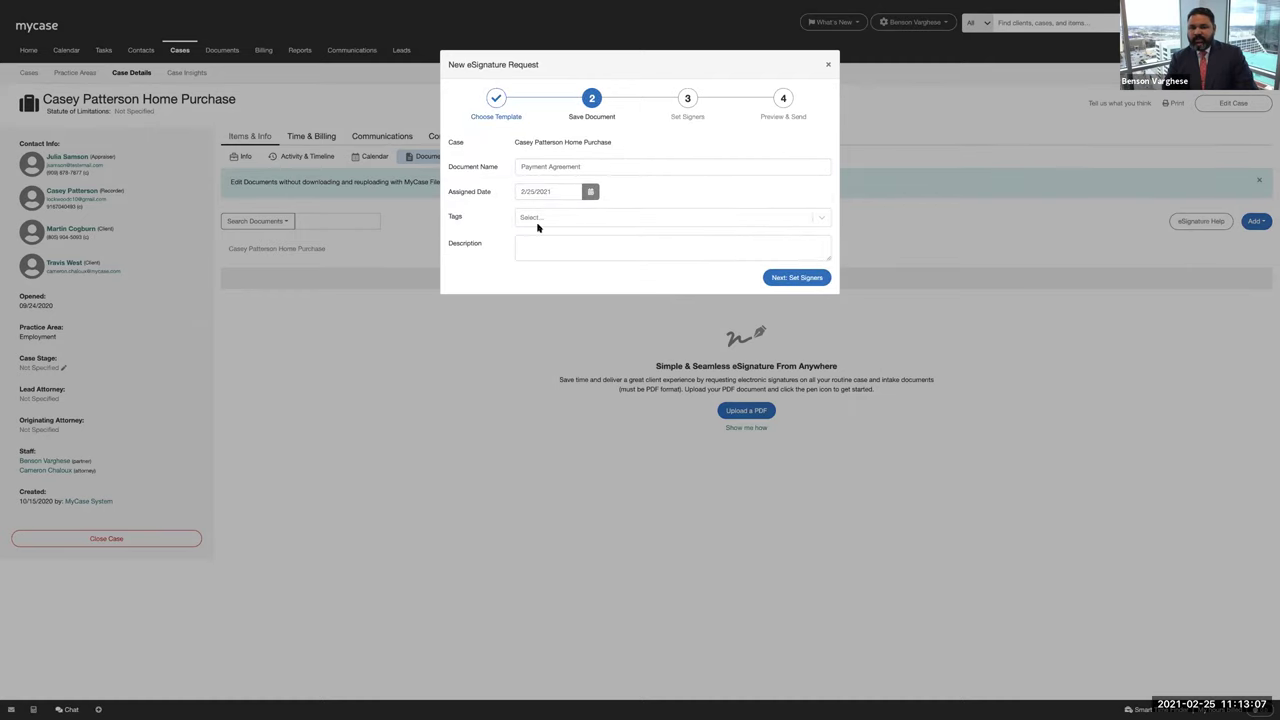
pyautogui.click(789, 281)
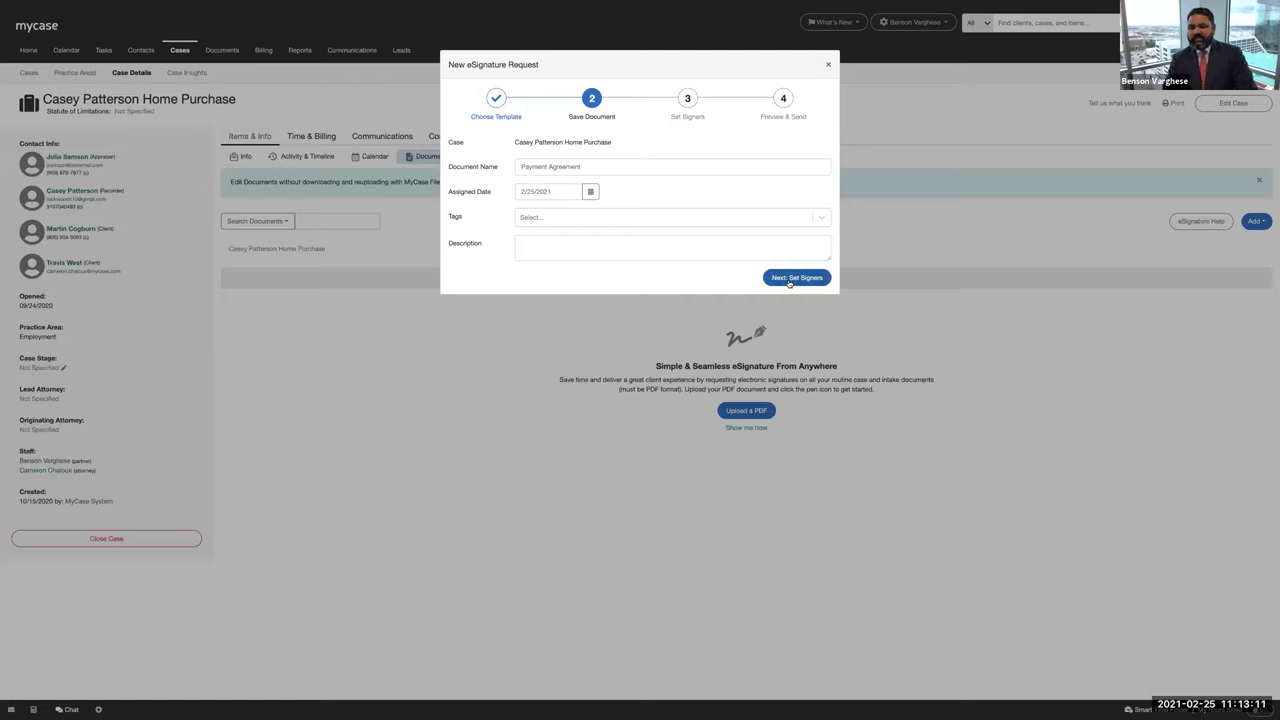
pyautogui.click(789, 281)
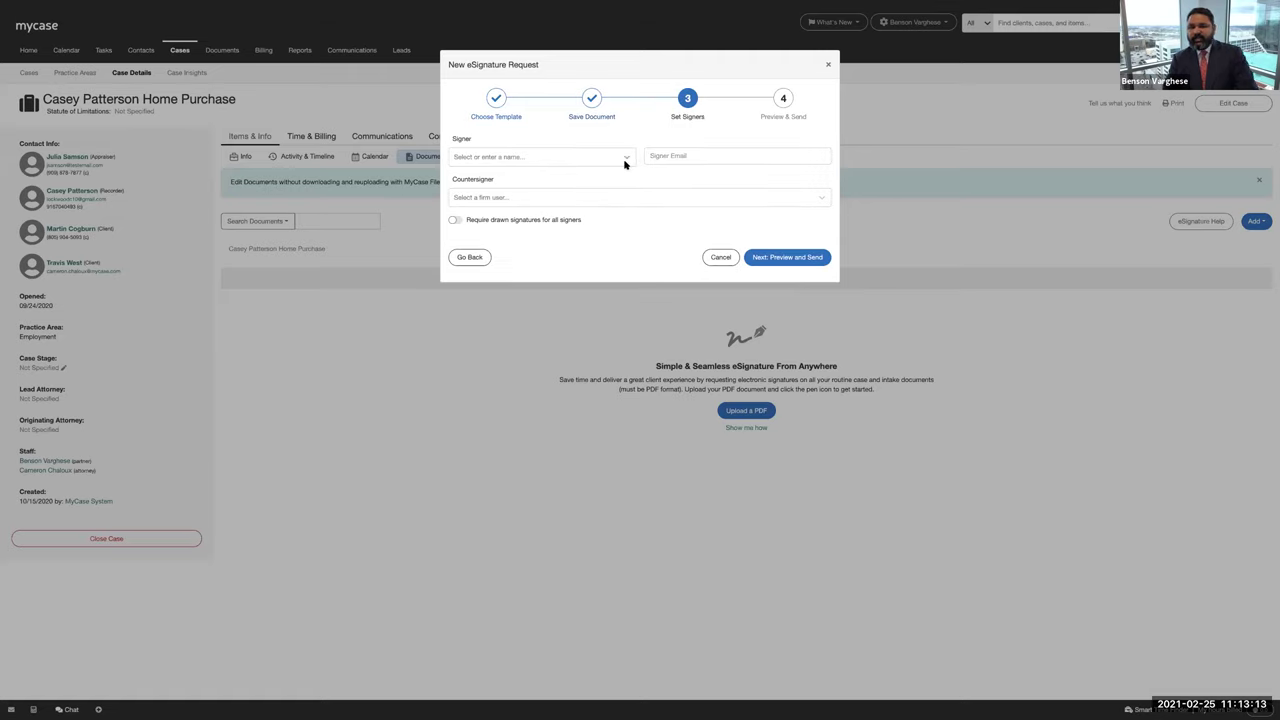
# Step: Make the recorder contact the signer and the firm partner the countersigner, then proceed to preview
pyautogui.click(627, 159)
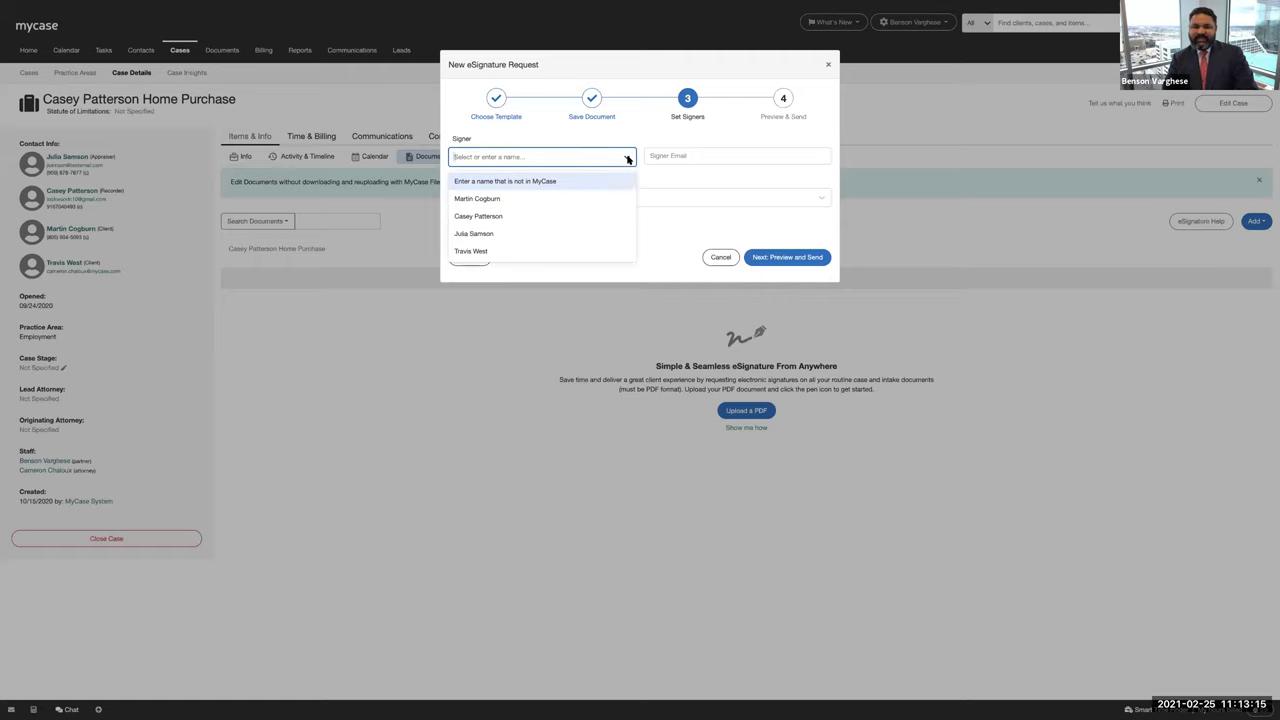
pyautogui.click(563, 216)
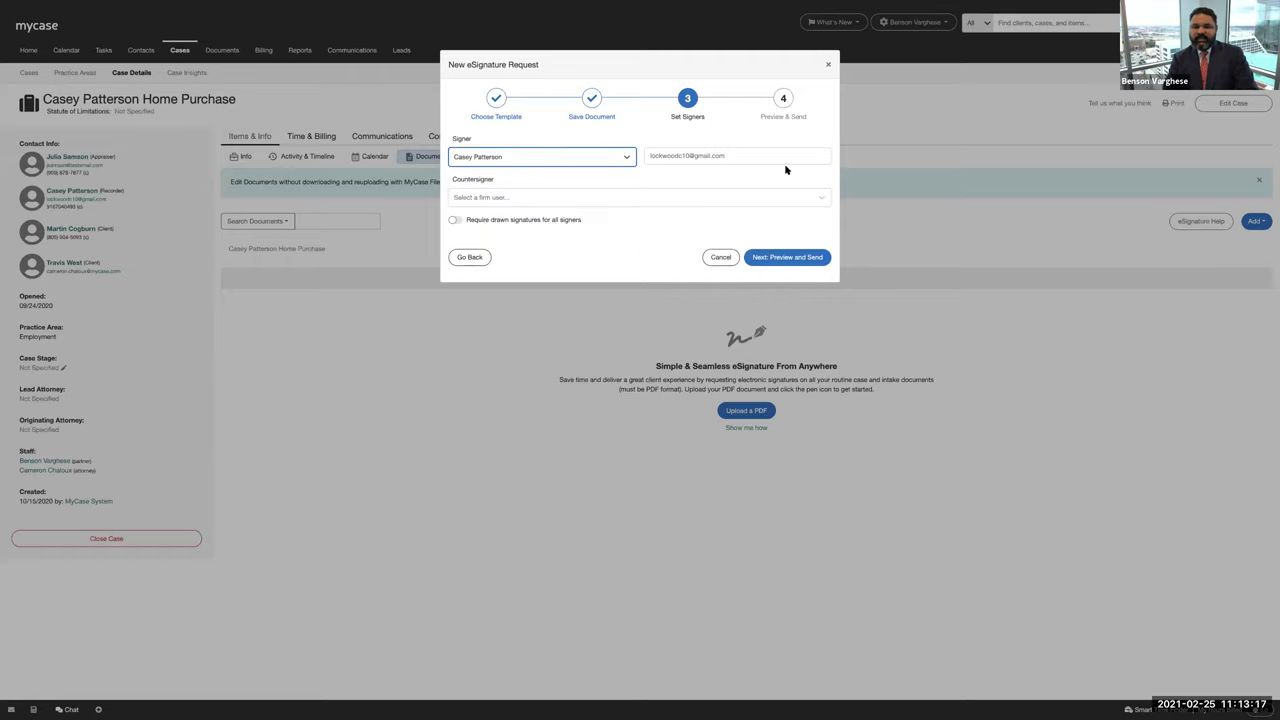
pyautogui.click(568, 200)
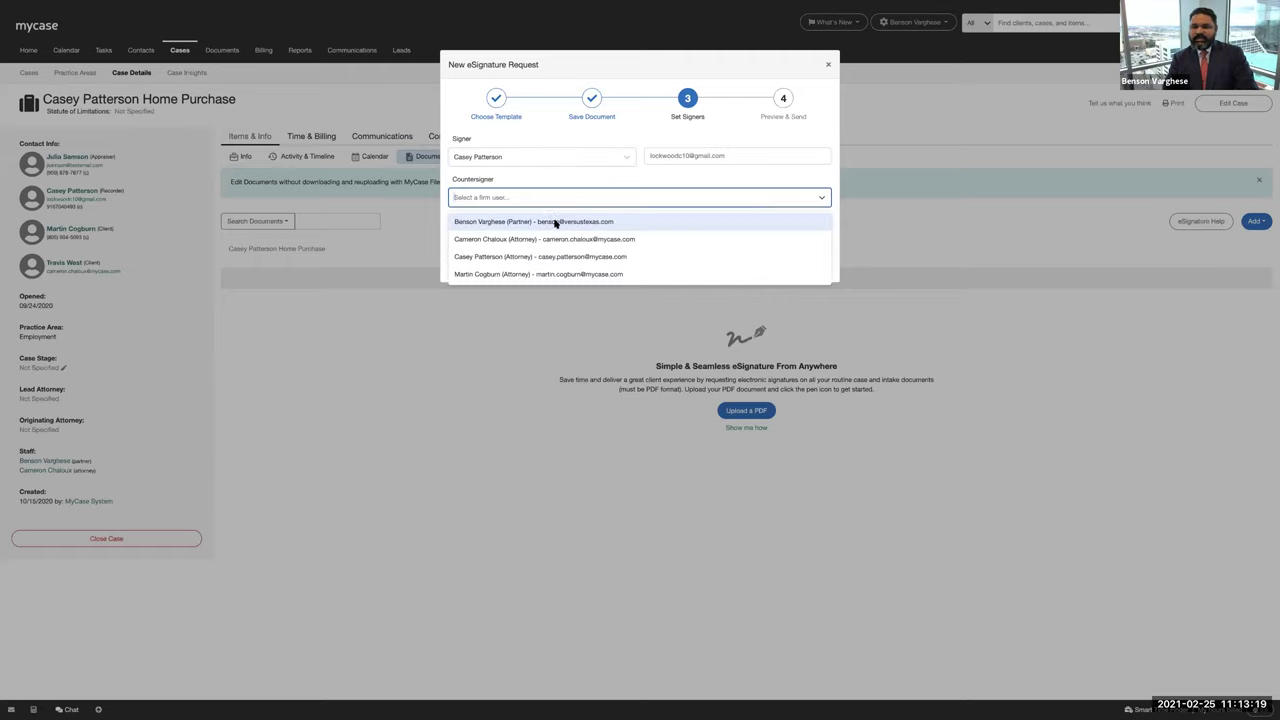
pyautogui.click(557, 220)
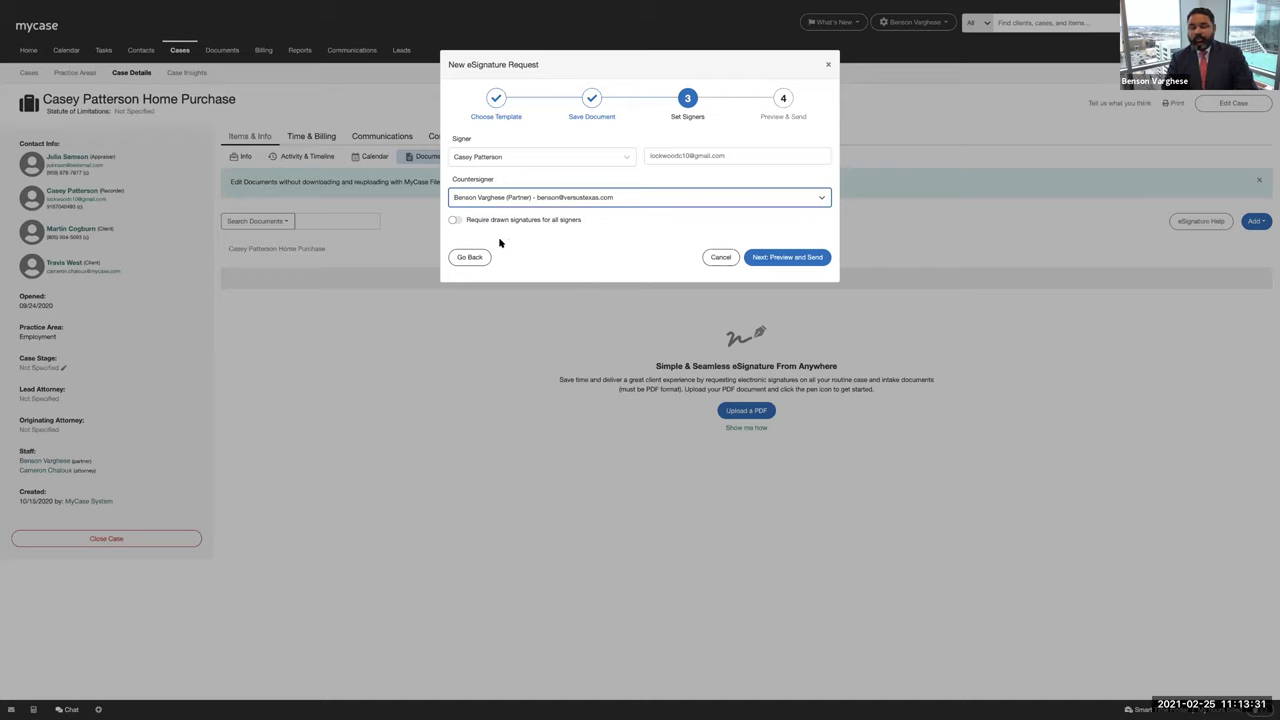
pyautogui.click(809, 256)
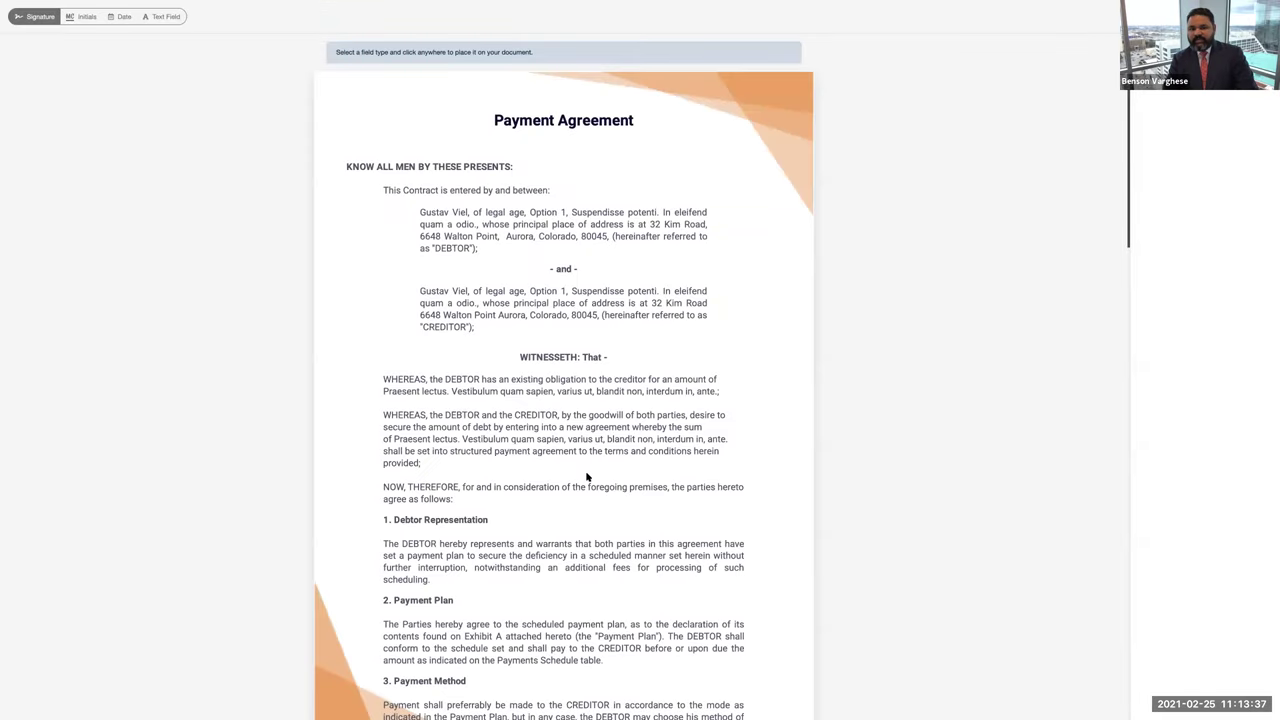
pyautogui.scroll(-3, 588, 478)
pyautogui.scroll(-7, 480, 329)
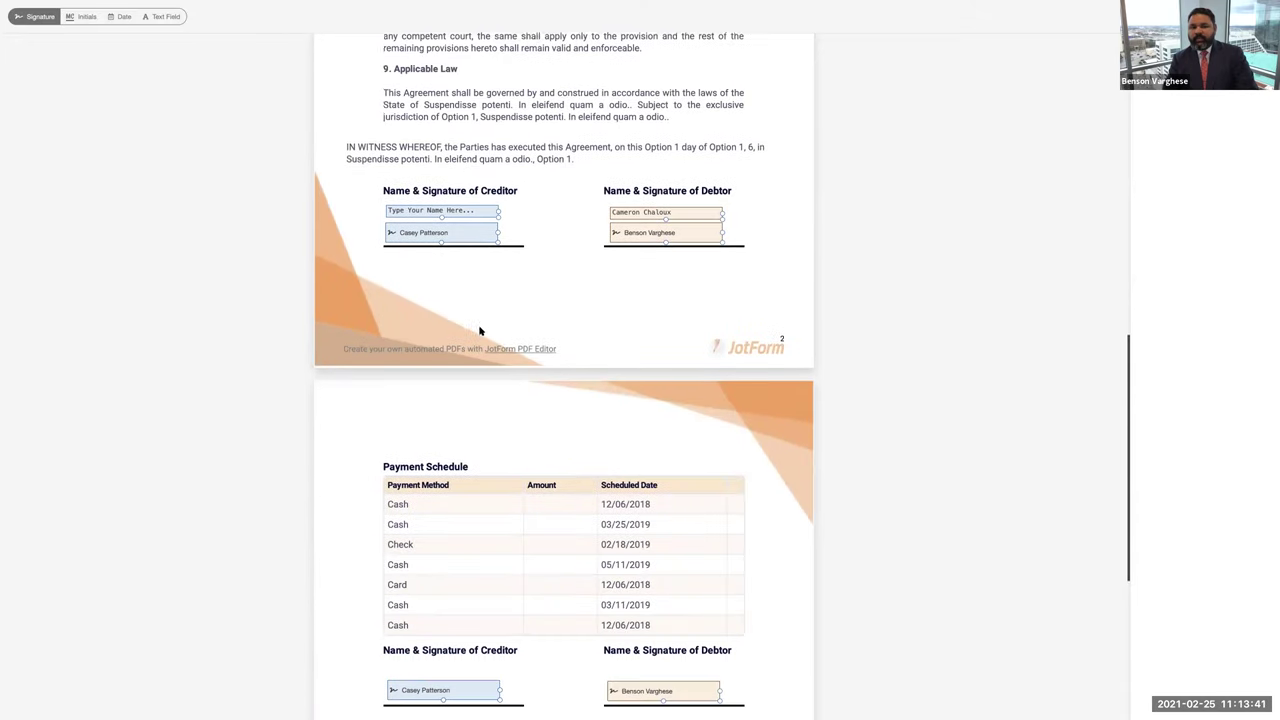
pyautogui.scroll(-1, 479, 331)
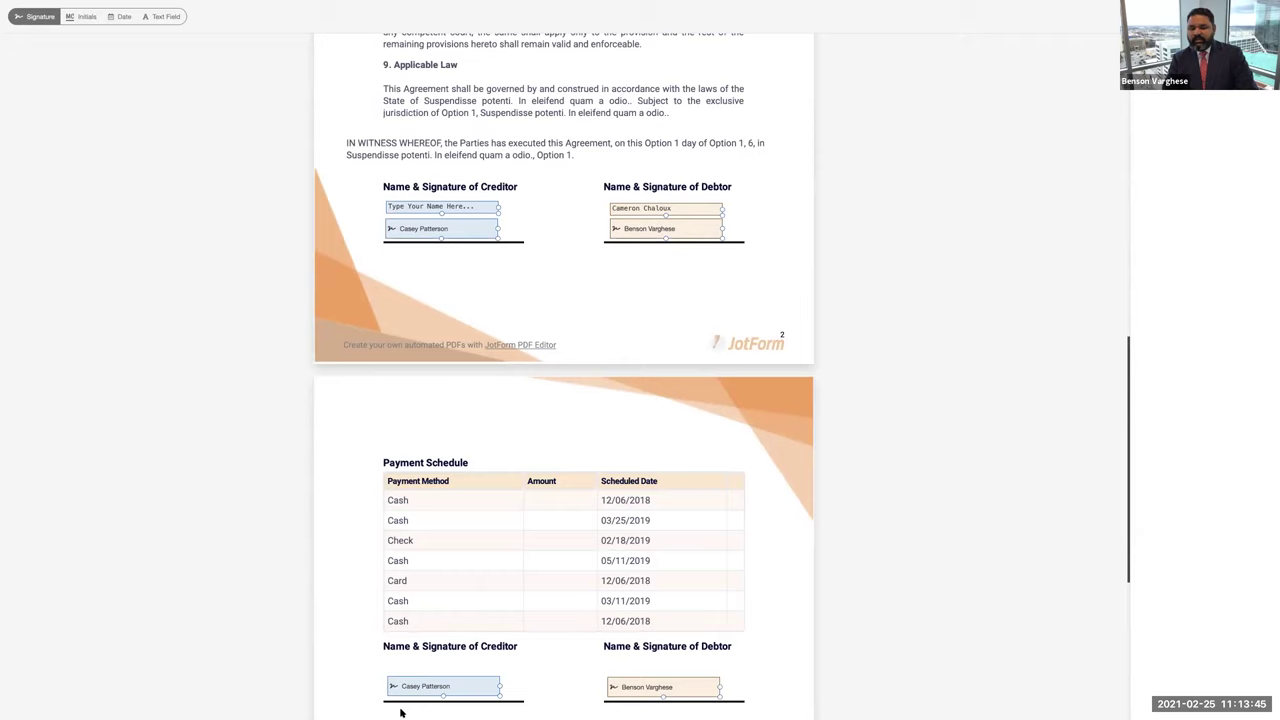
pyautogui.scroll(-3, 517, 469)
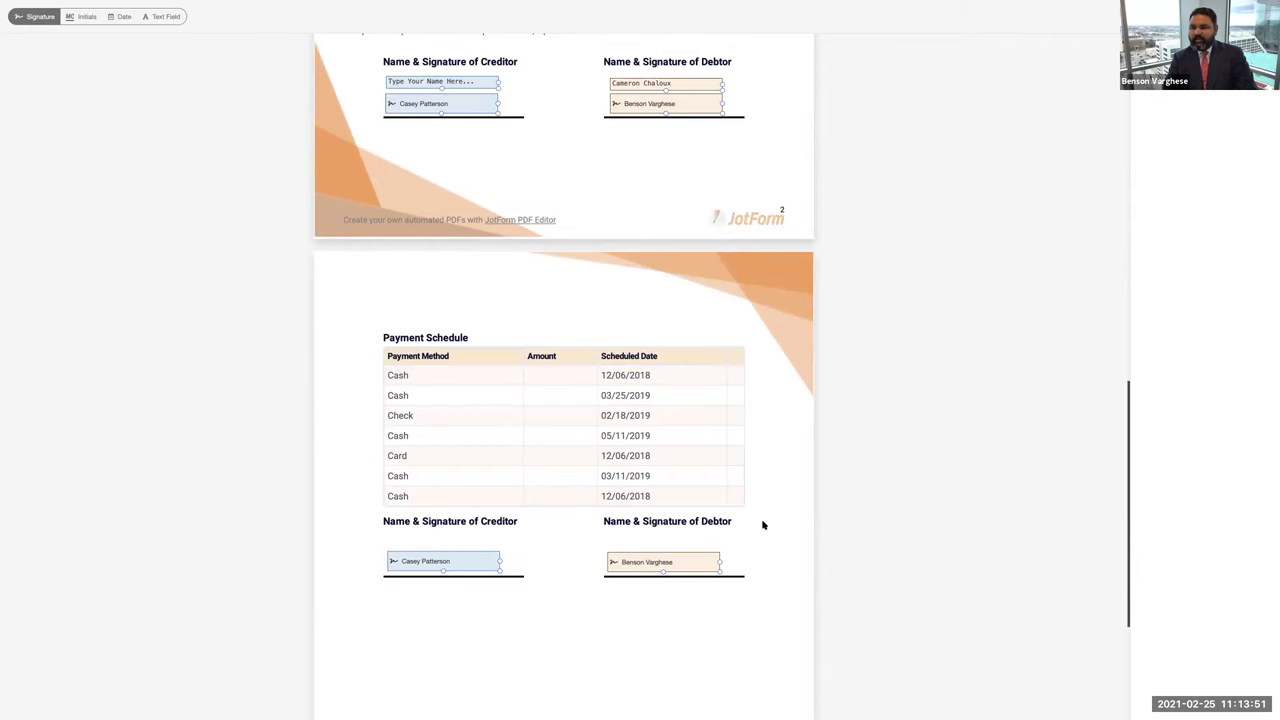
pyautogui.scroll(6, 628, 280)
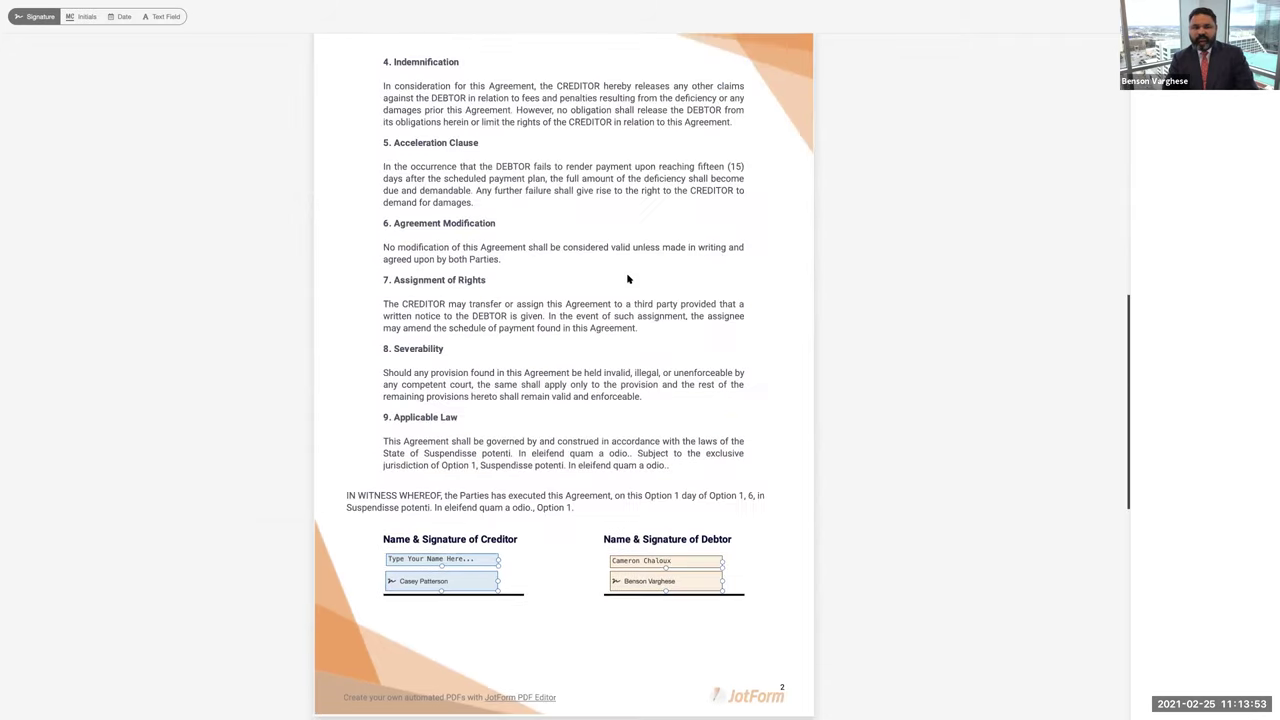
pyautogui.scroll(-8, 628, 278)
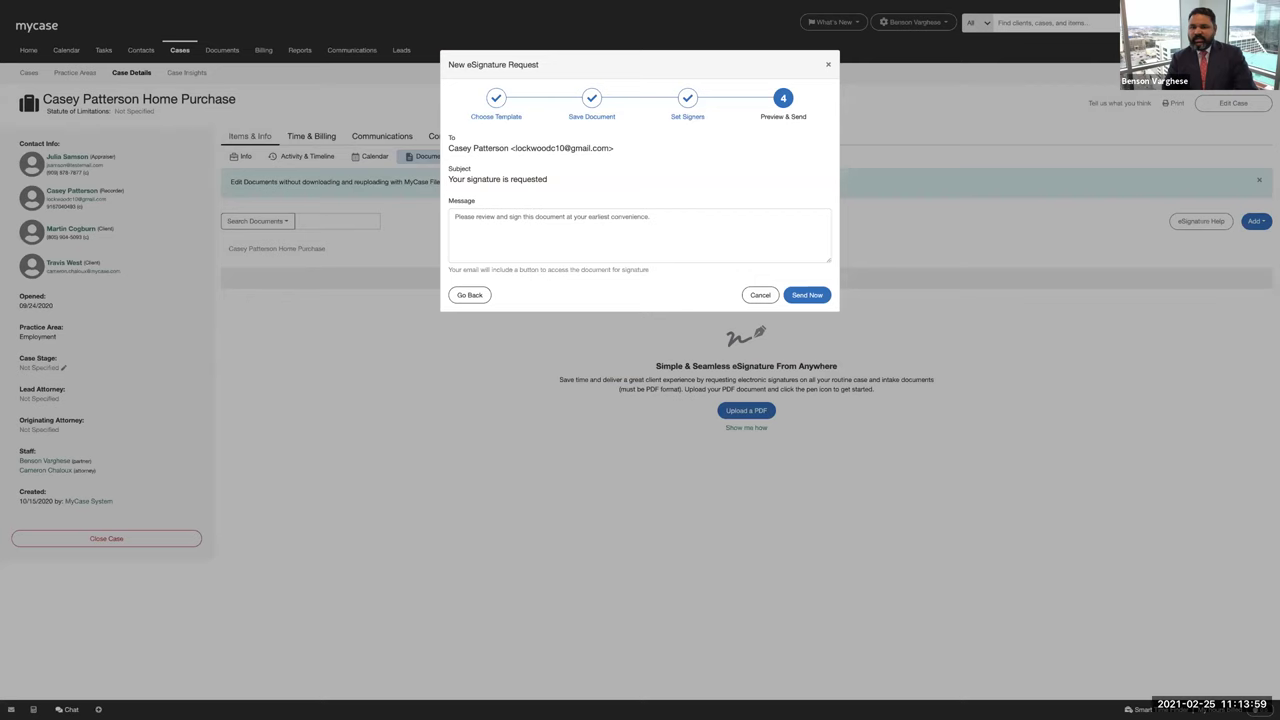
# Step: Finish the signature field layout and send the Payment Agreement for signature
pyautogui.click(909, 114)
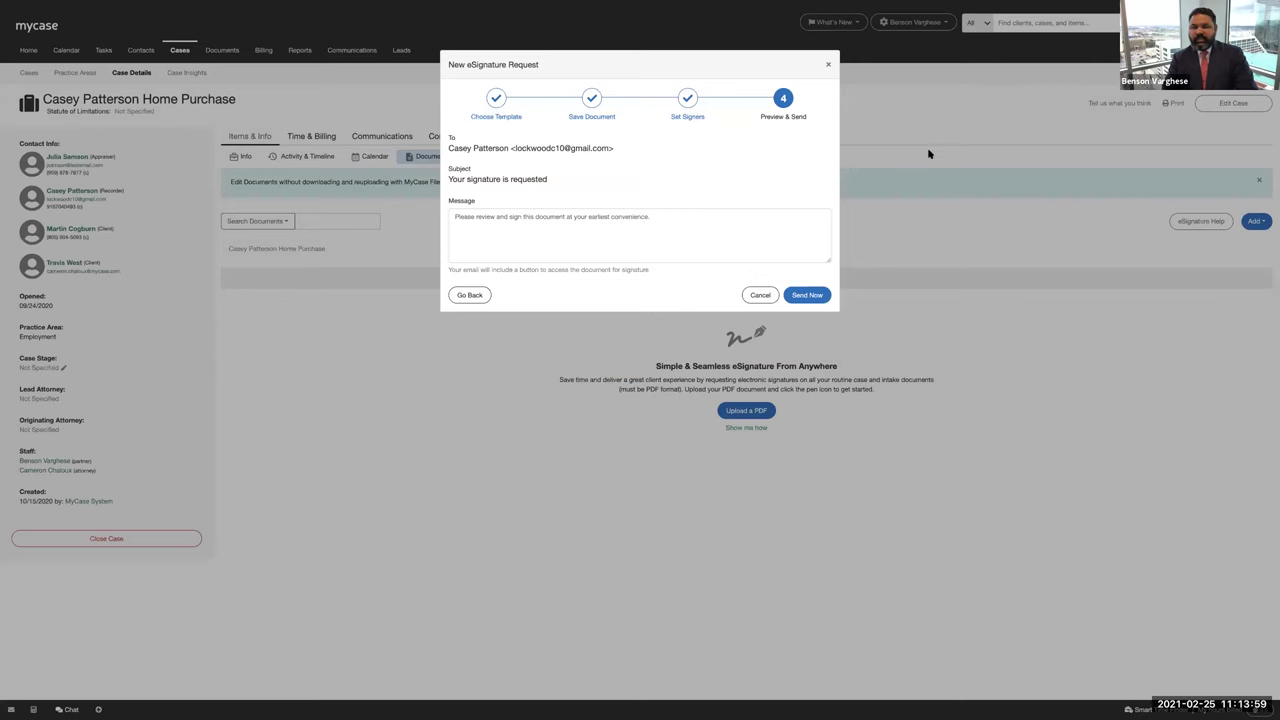
pyautogui.click(799, 296)
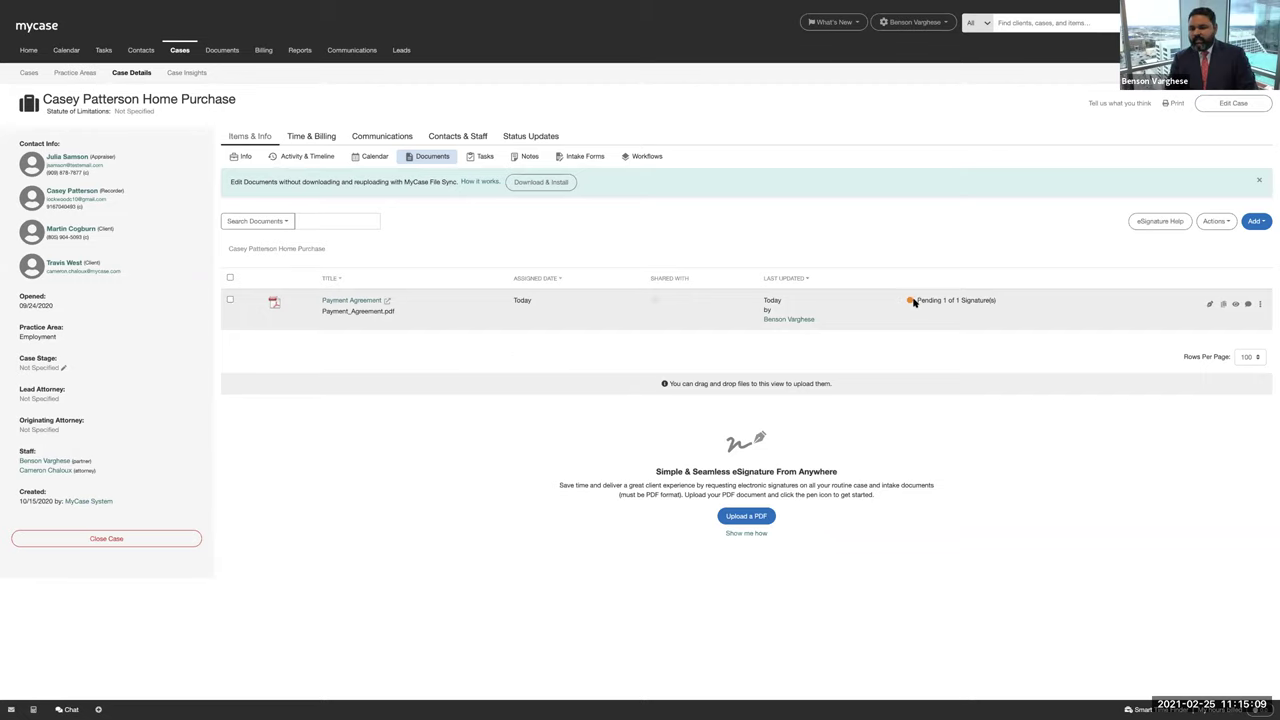
# Step: Reveal the Sign Now button on the Payment Agreement row's pending status
pyautogui.moveTo(912, 300)
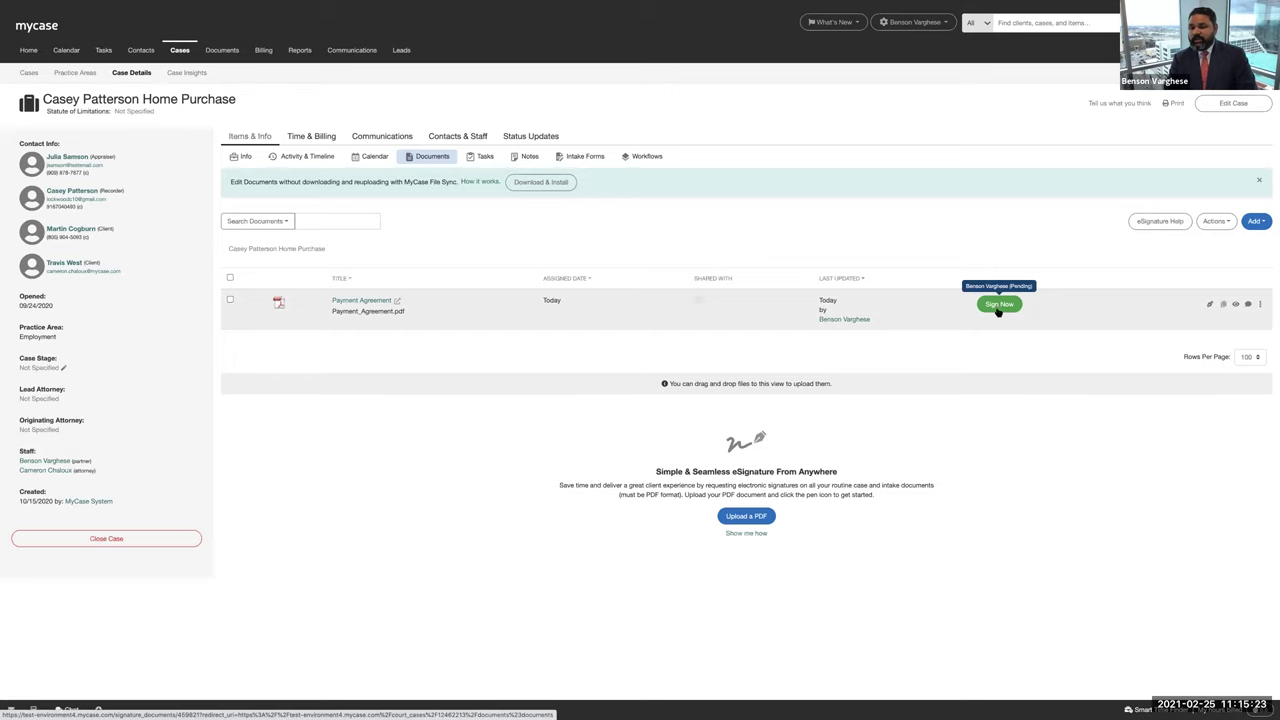
# Step: Open the Payment Agreement and sign the first Debtor box with a drawn signature
pyautogui.click(997, 305)
pyautogui.scroll(-10, 748, 491)
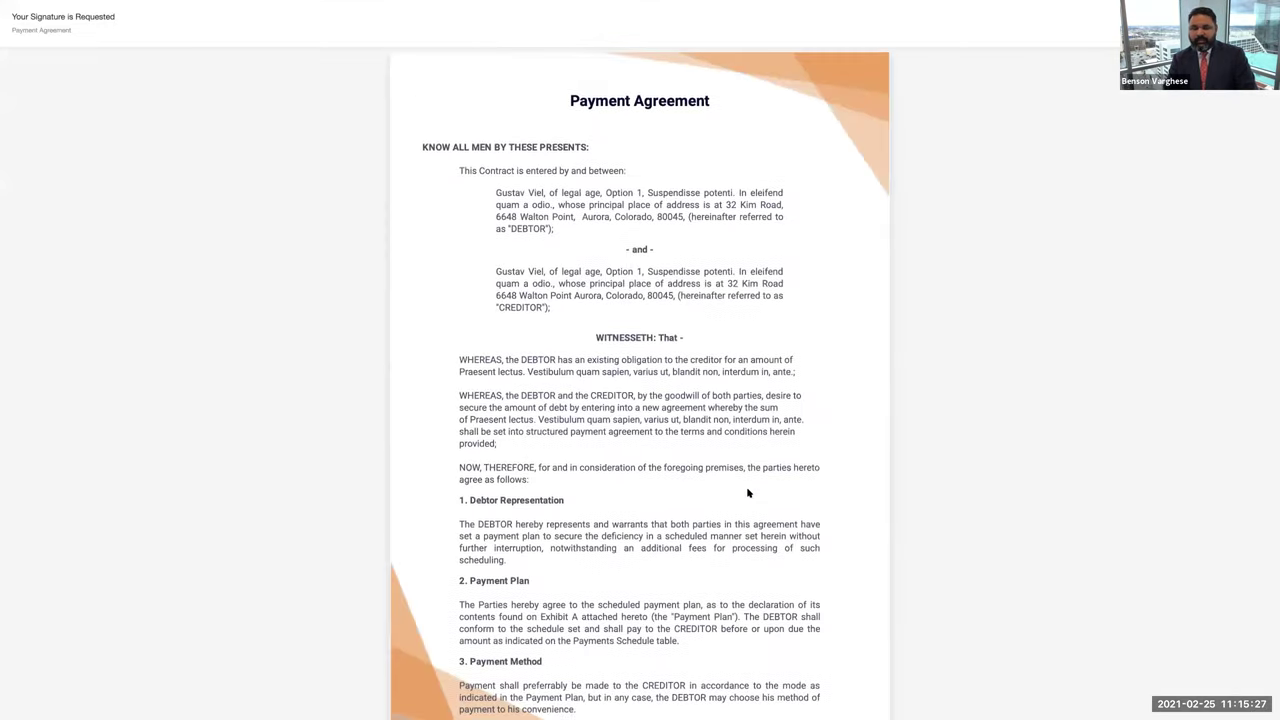
pyautogui.scroll(-2, 526, 380)
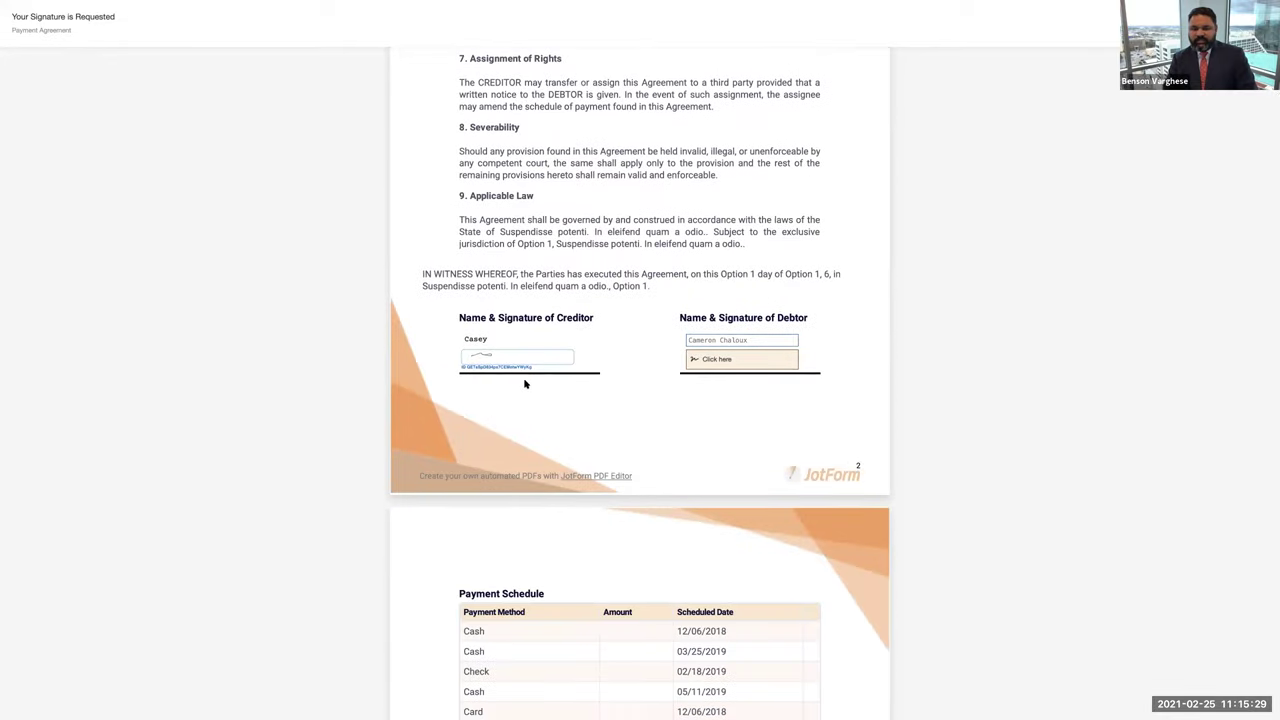
pyautogui.scroll(-3, 523, 380)
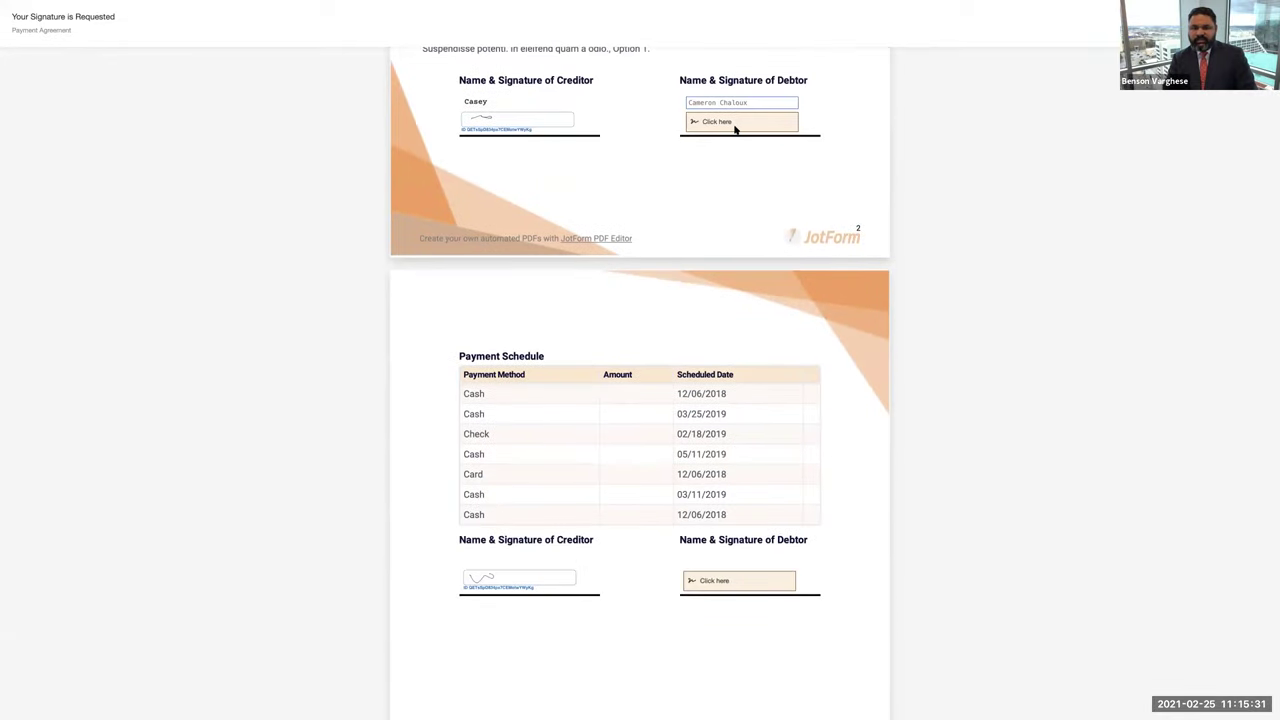
pyautogui.click(736, 125)
pyautogui.moveTo(566, 164); pyautogui.dragTo(677, 170)
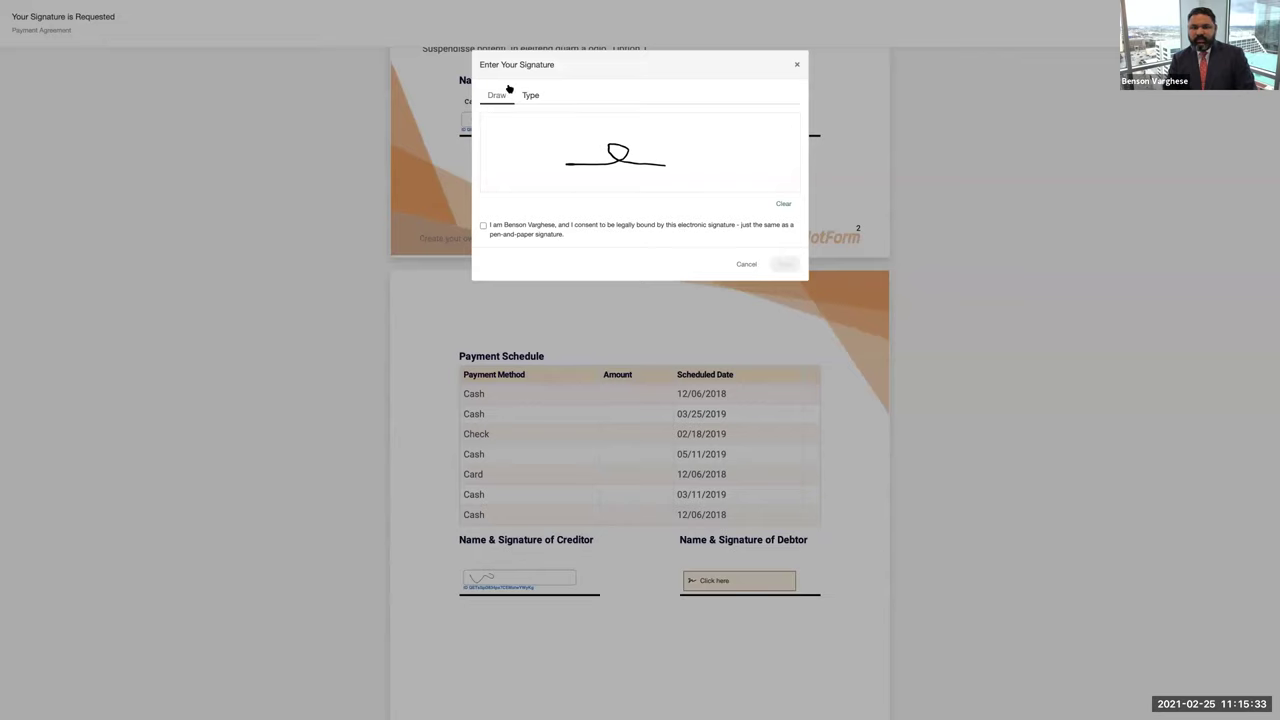
pyautogui.click(528, 95)
pyautogui.click(497, 96)
pyautogui.click(652, 224)
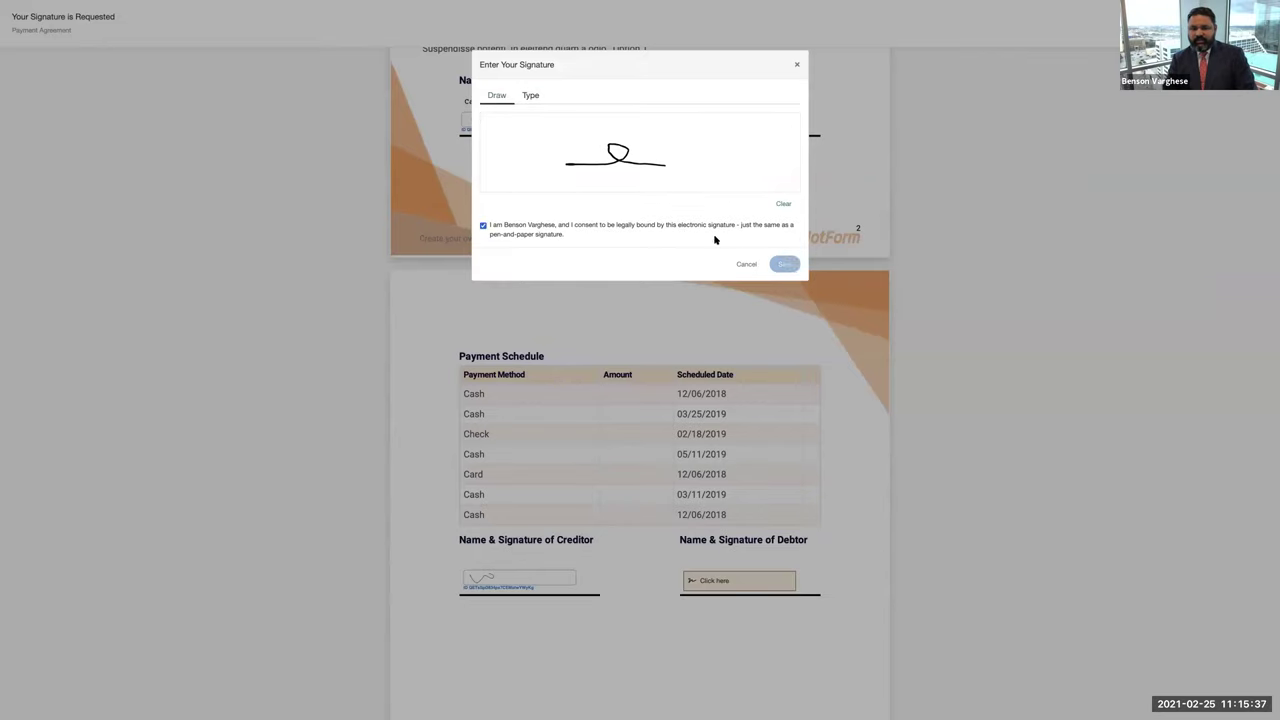
pyautogui.click(780, 264)
# Step: Draw, consent to and save the signature in the second Debtor box
pyautogui.click(725, 583)
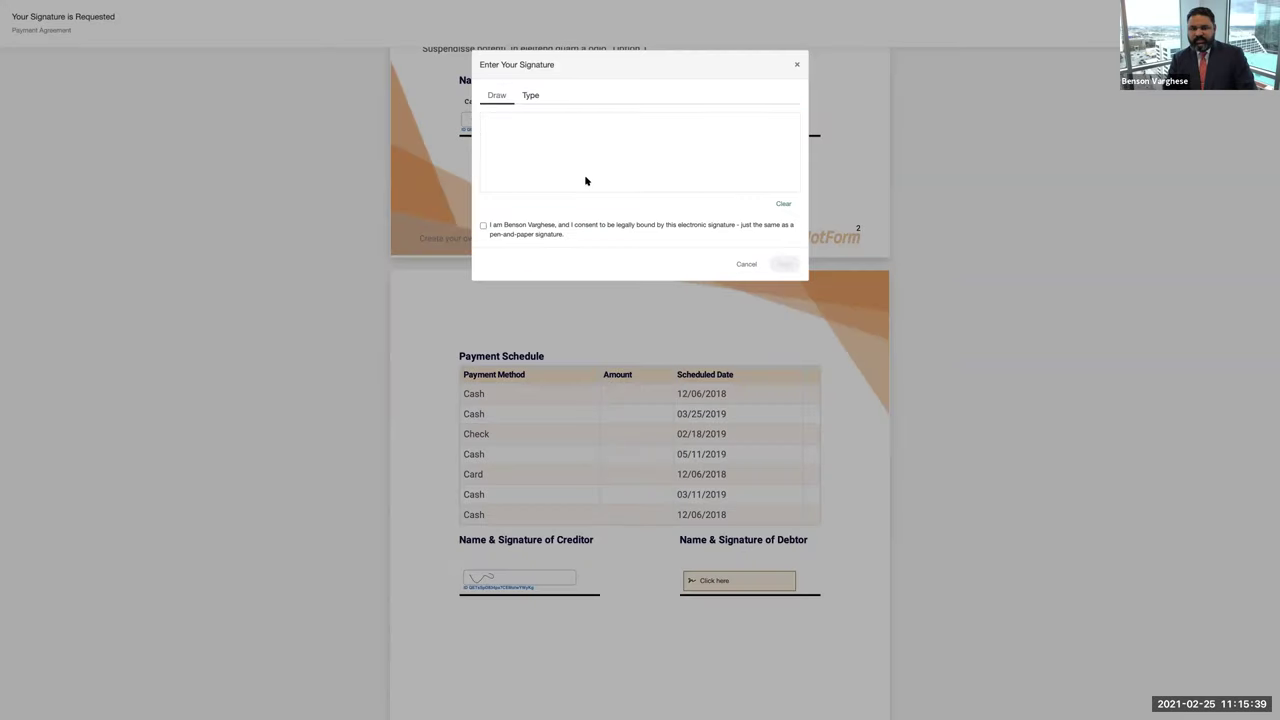
pyautogui.moveTo(586, 177)
pyautogui.mouseDown()
pyautogui.moveTo(623, 160)
pyautogui.moveTo(744, 161)
pyautogui.mouseUp()
pyautogui.click(577, 236)
pyautogui.click(776, 266)
pyautogui.scroll(-9, 838, 587)
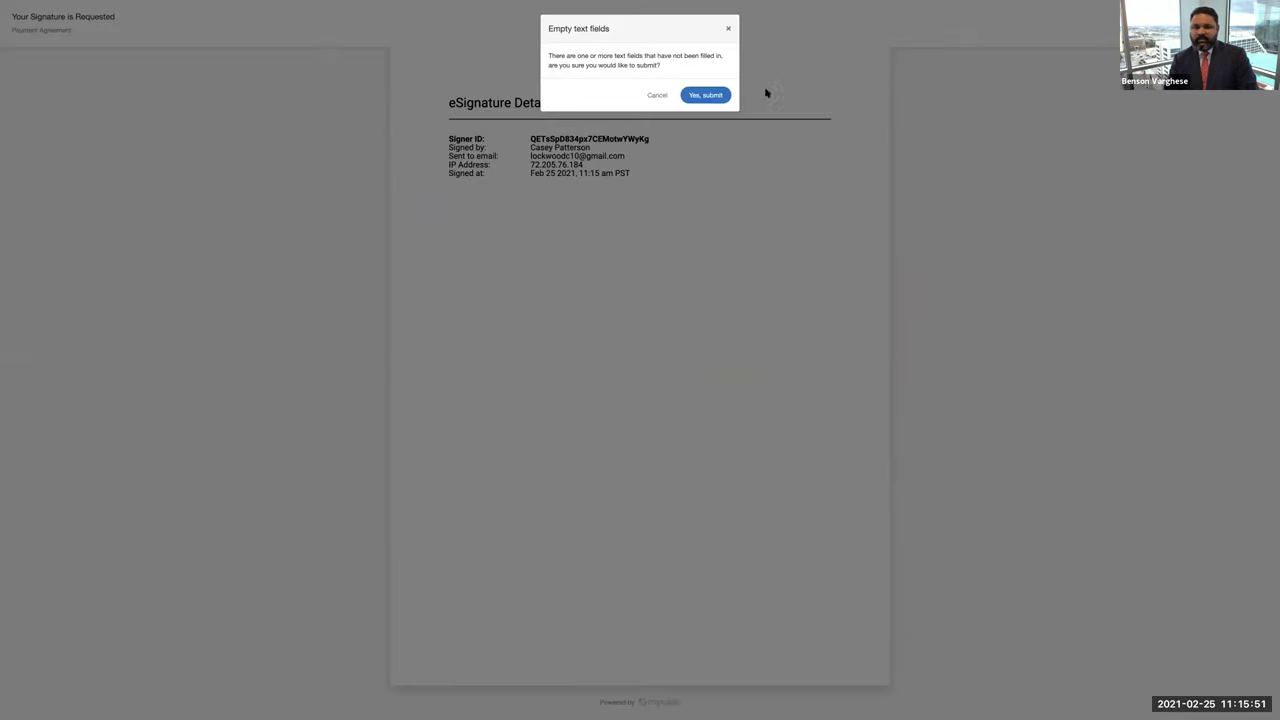
pyautogui.click(708, 94)
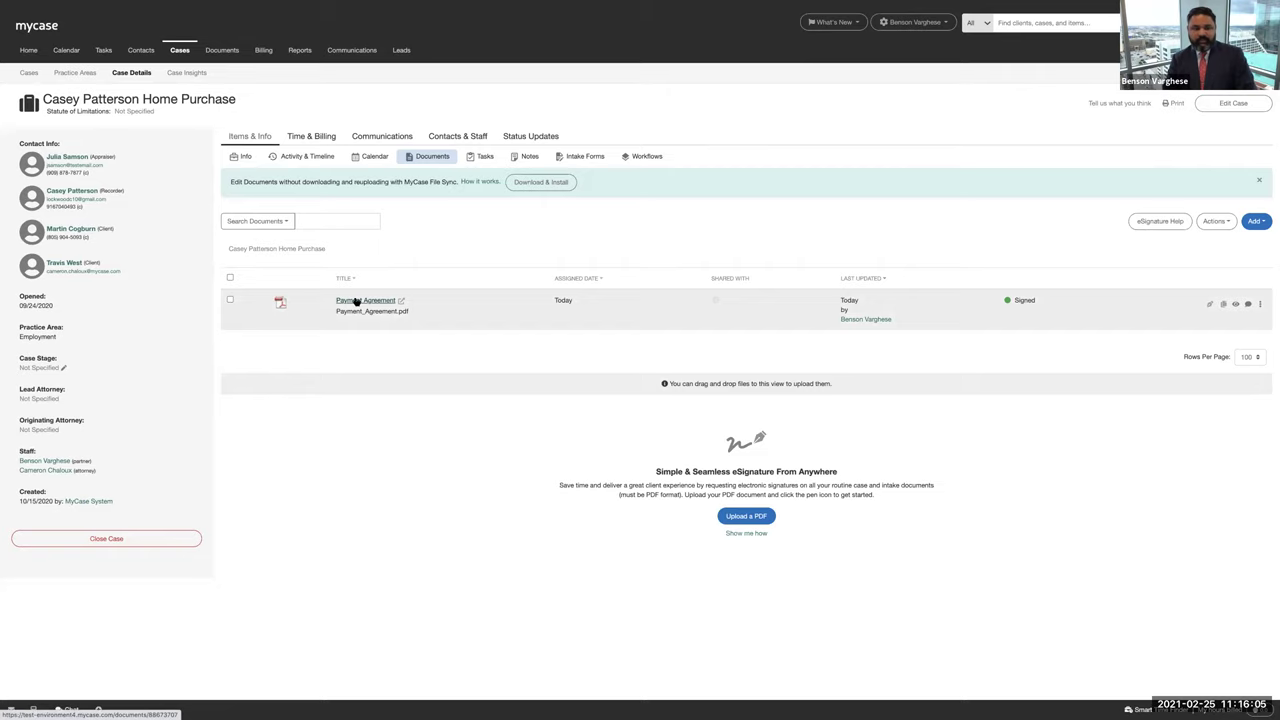
pyautogui.click(355, 302)
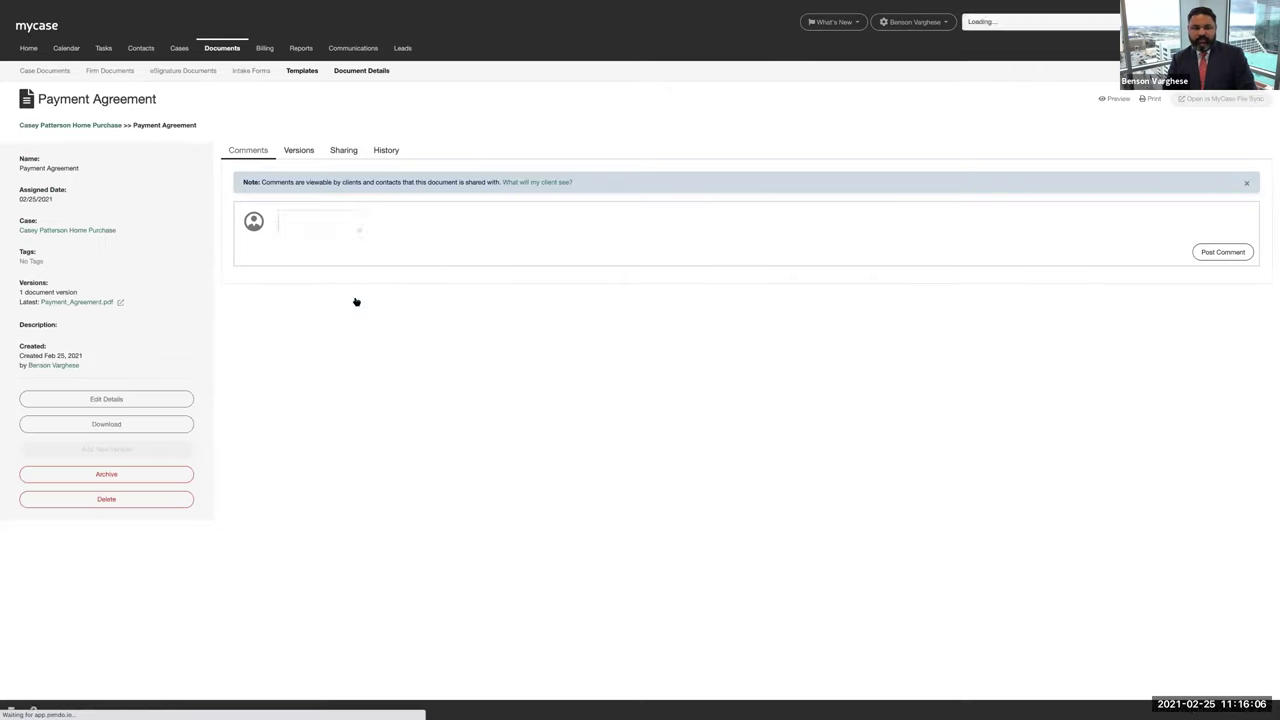
pyautogui.click(67, 303)
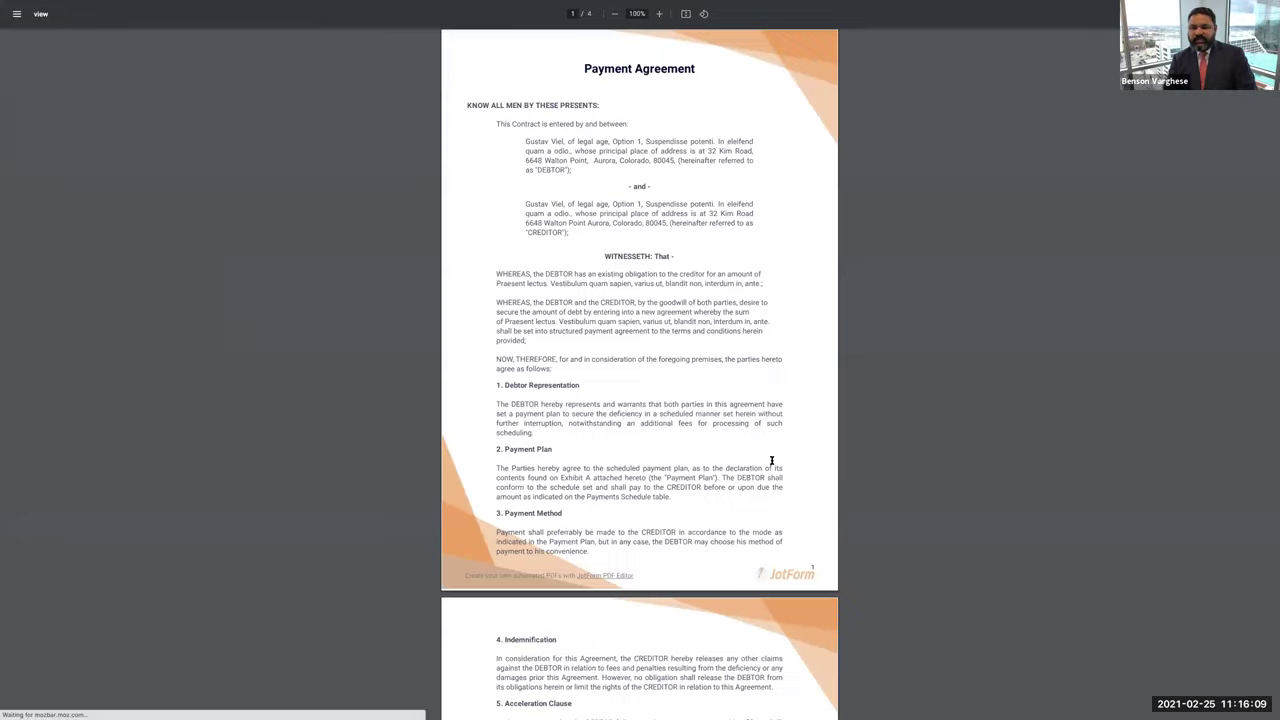
pyautogui.scroll(-15, 771, 460)
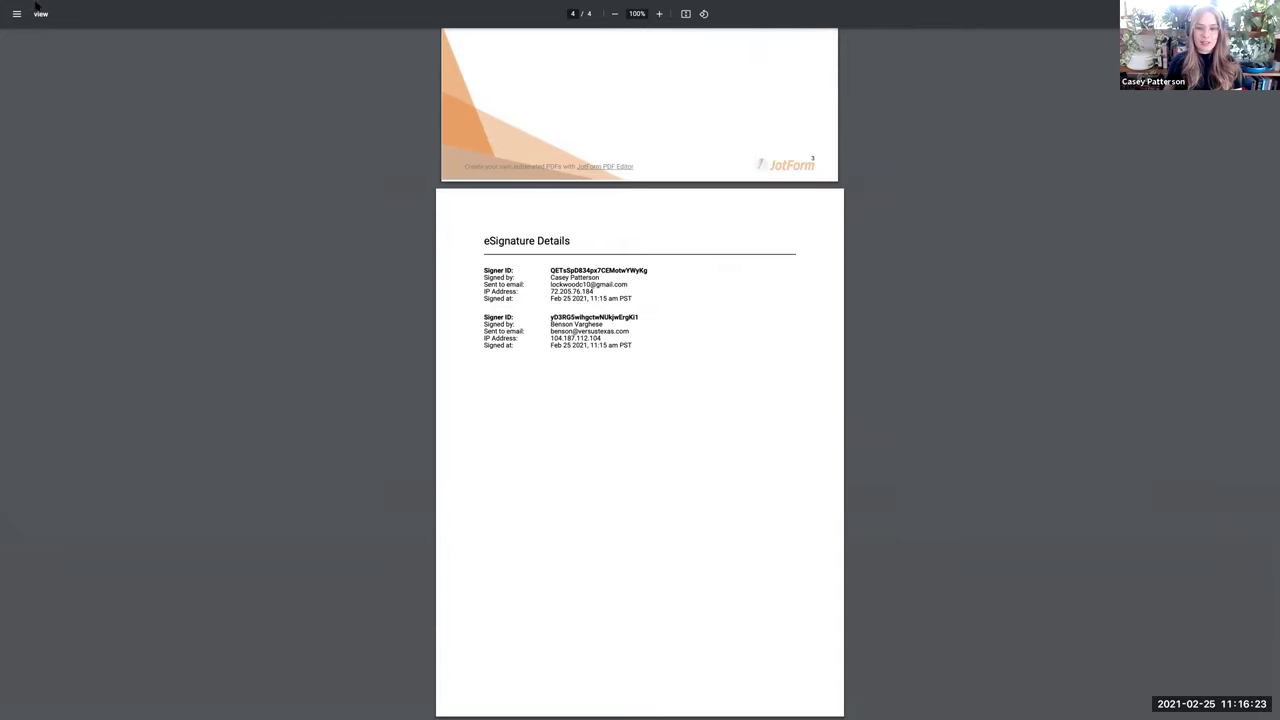
pyautogui.click(16, 13)
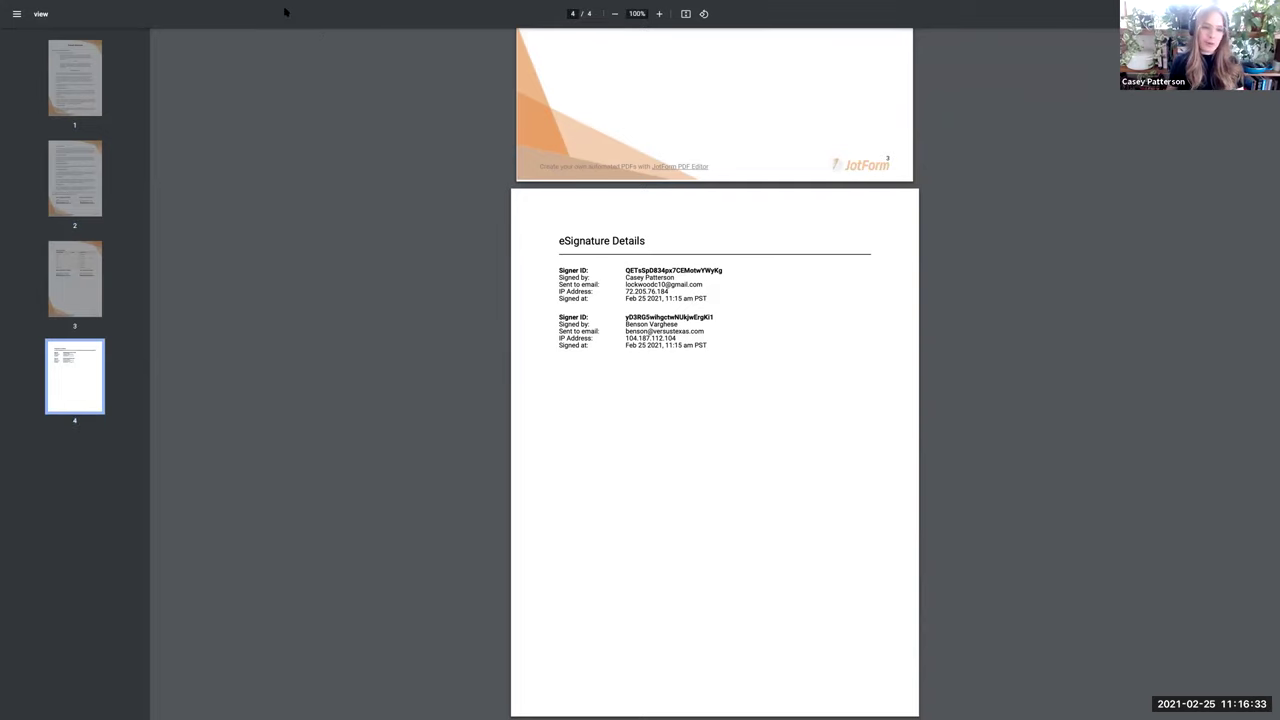
pyautogui.hotkey('ctrl', 'a')
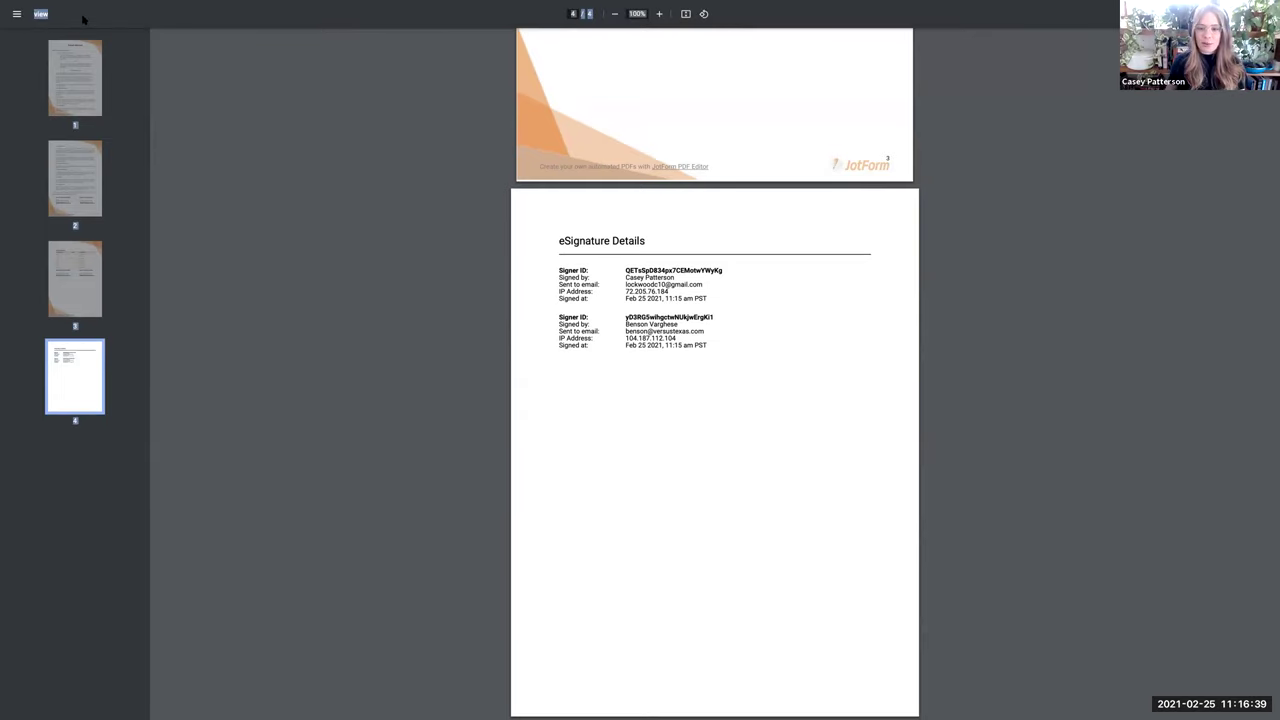
pyautogui.click(16, 14)
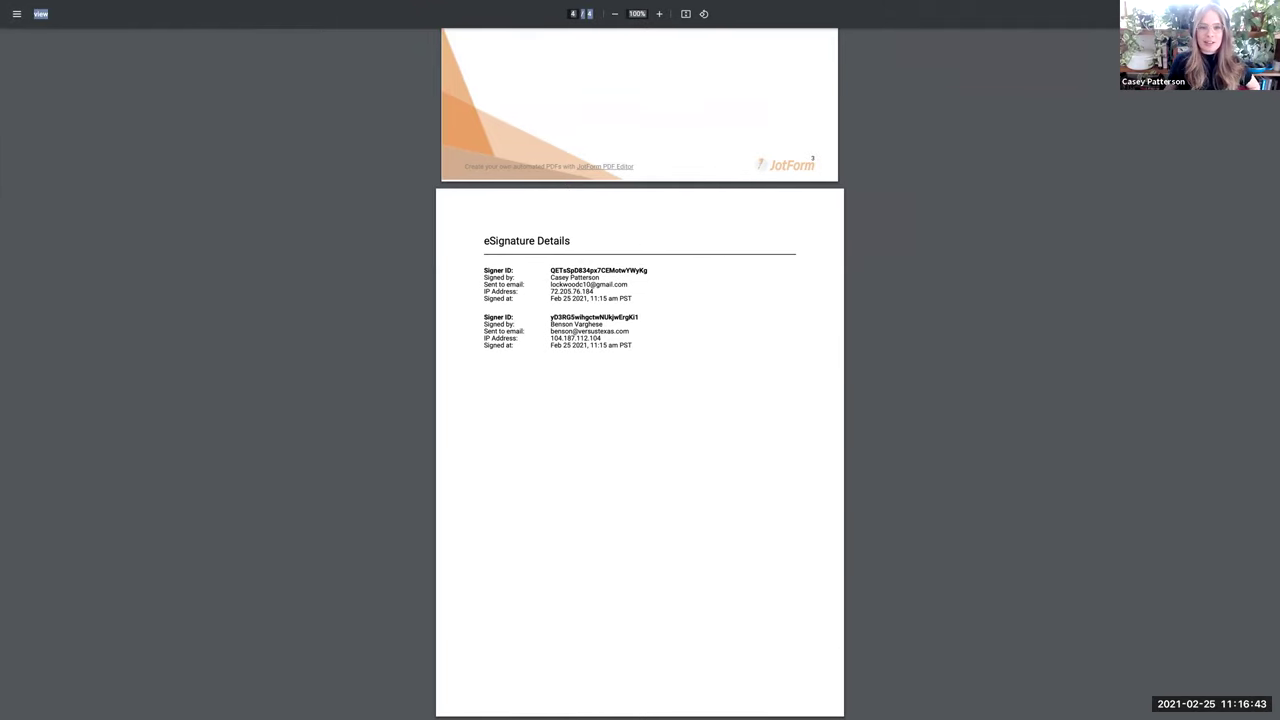
pyautogui.press('super+Tab')
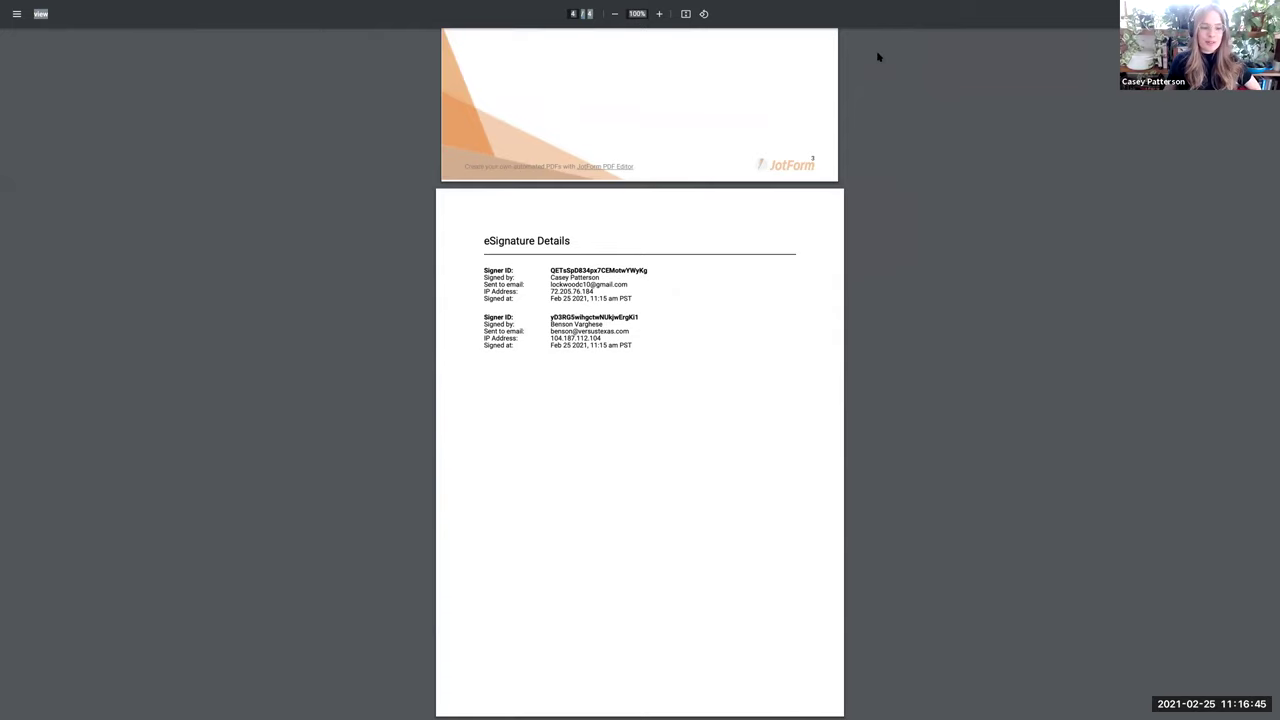
pyautogui.moveTo(9, 16)
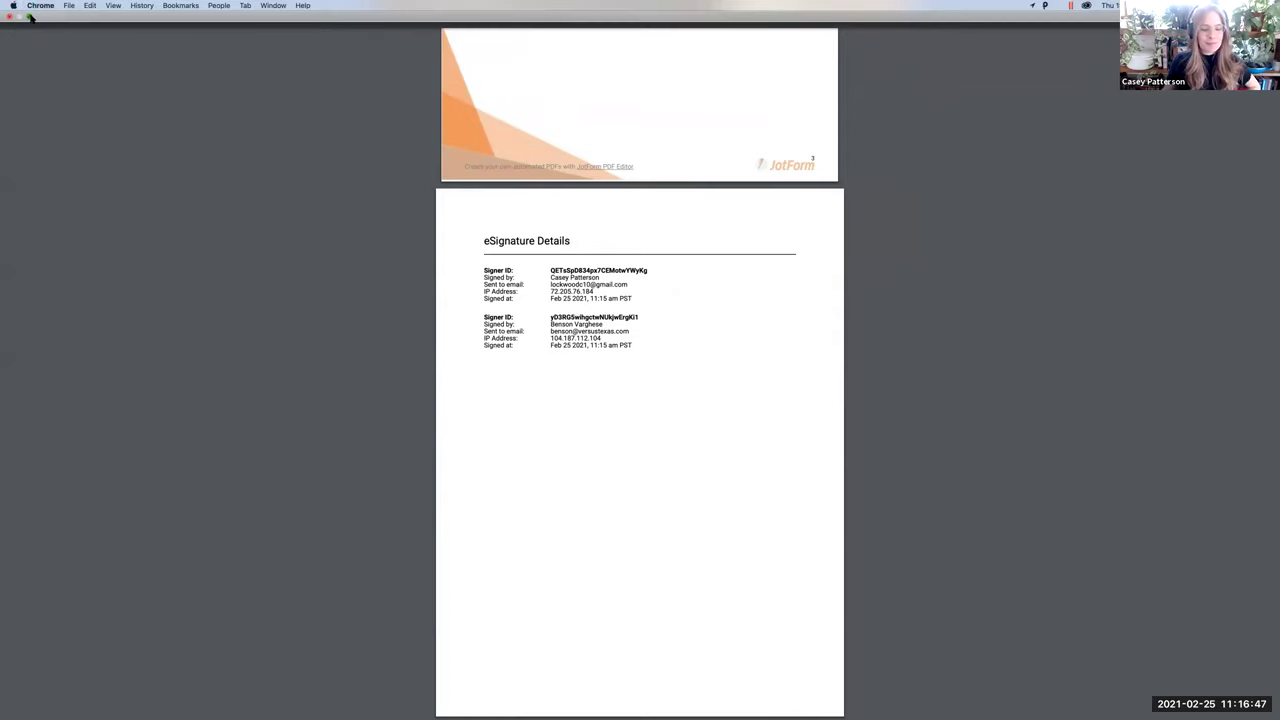
# Step: Close the signed PDF's browser tab and go back to the Home dashboard's Recent Activity
pyautogui.click(31, 18)
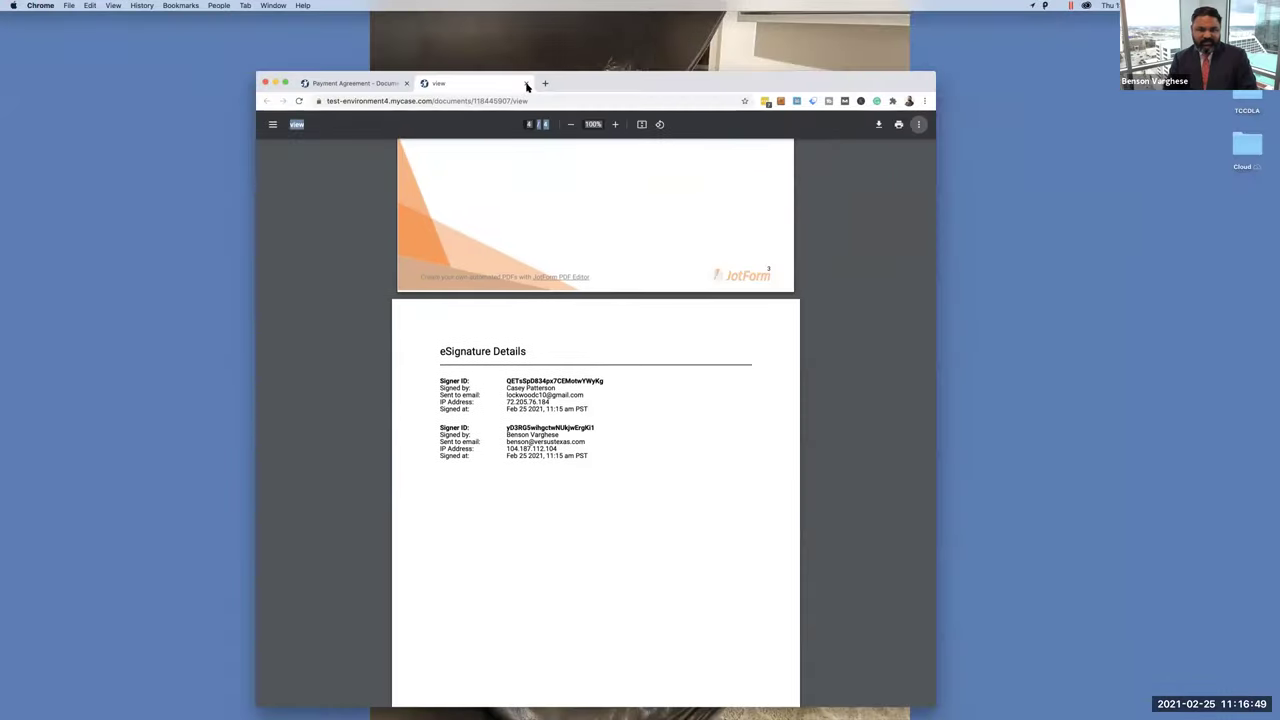
pyautogui.click(526, 83)
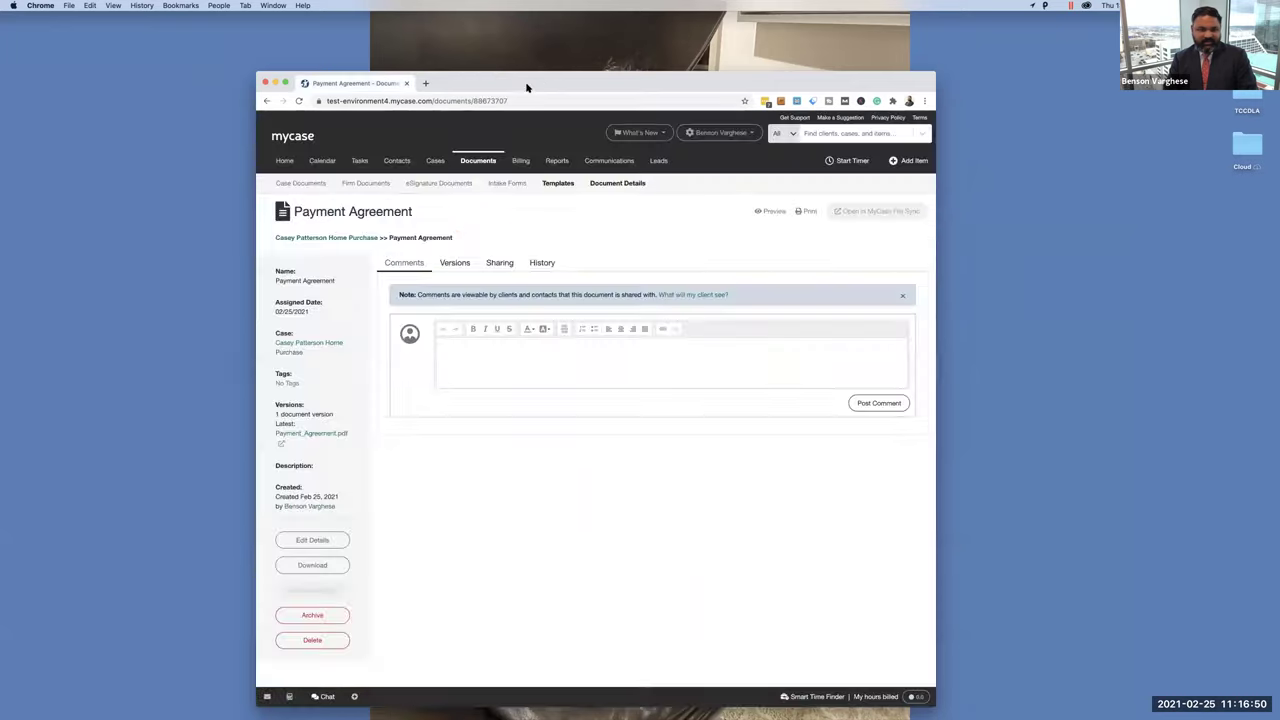
pyautogui.click(285, 84)
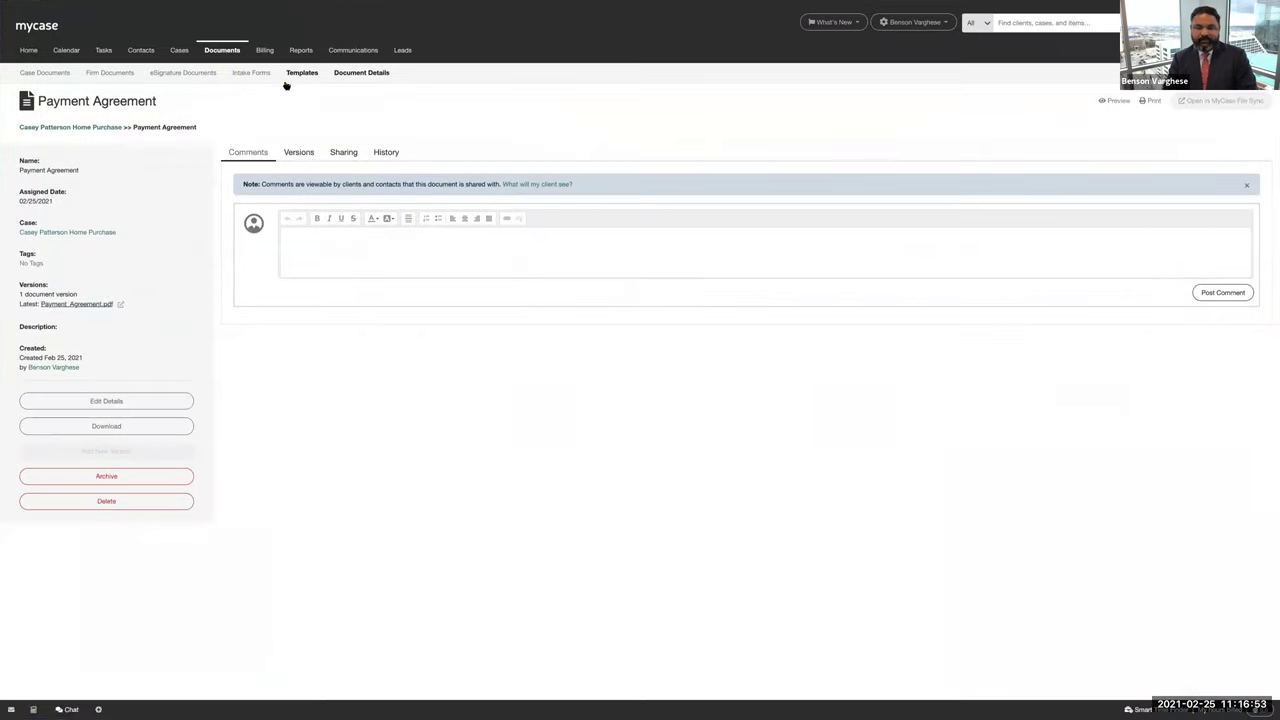
pyautogui.click(28, 49)
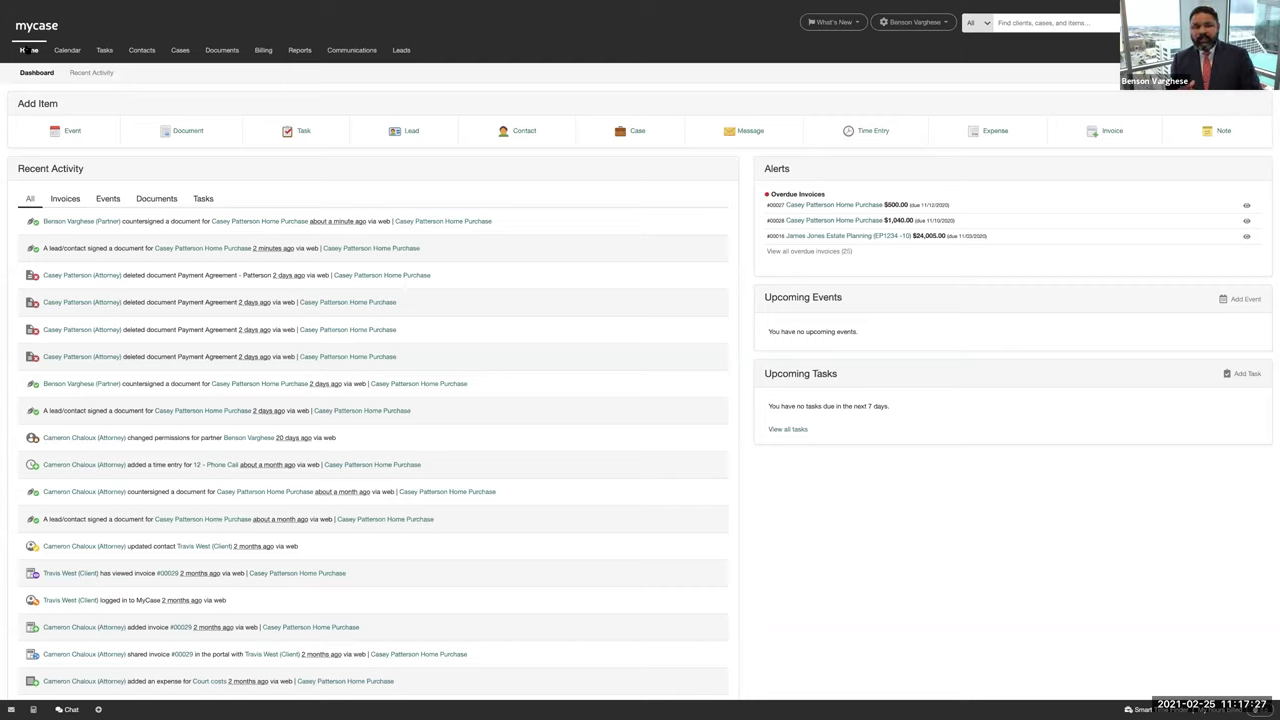
pyautogui.moveTo(68, 52)
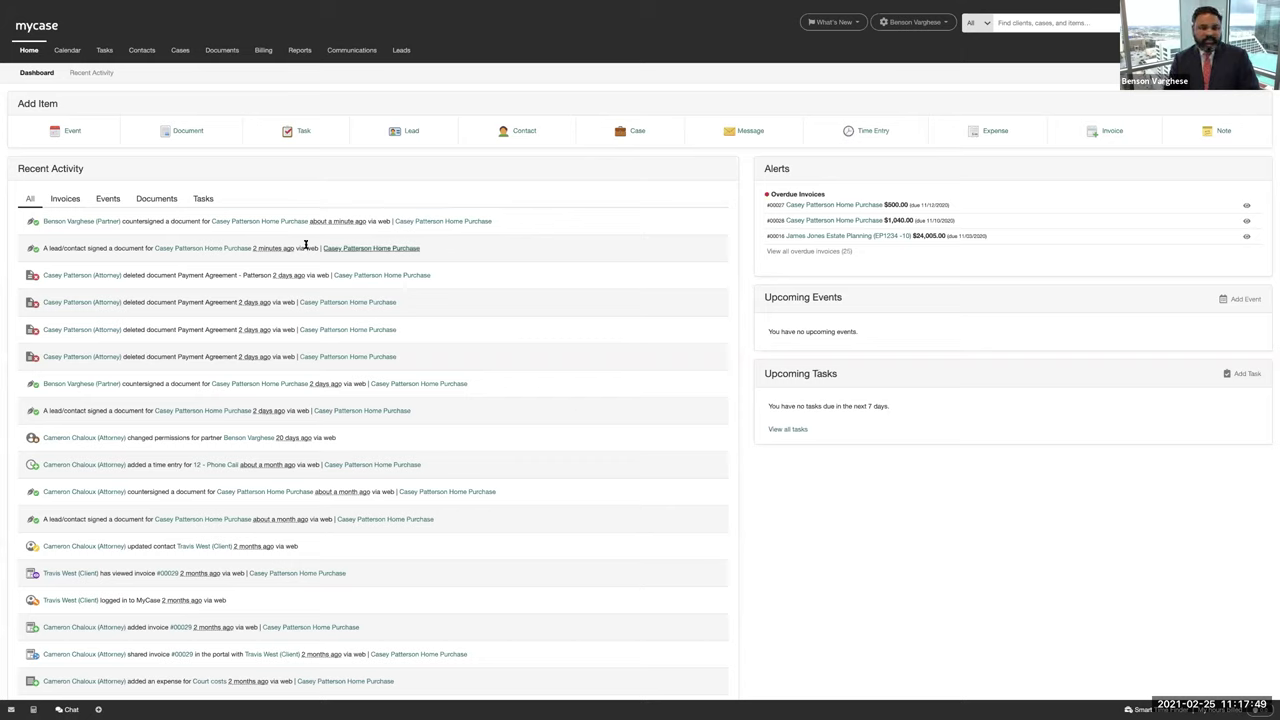
# Step: Add a DUI Intake Form for the client on the Home Purchase case and Save & Send it
pyautogui.click(249, 224)
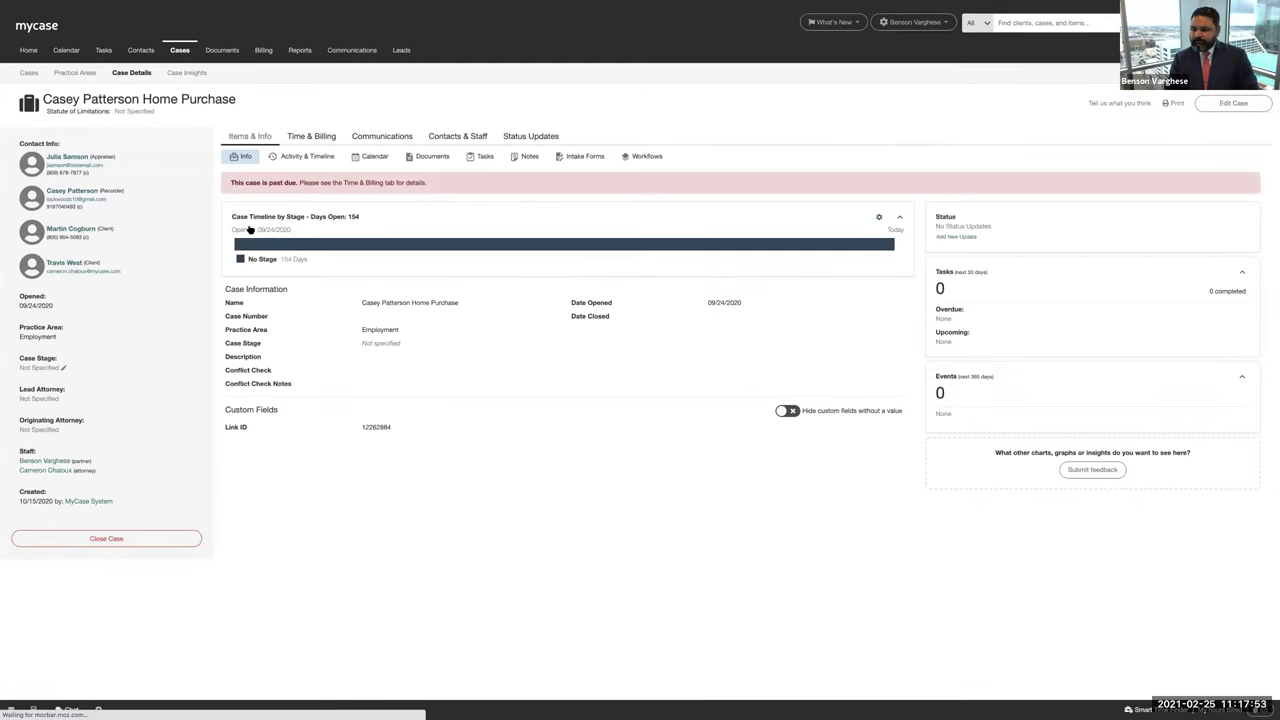
pyautogui.click(577, 160)
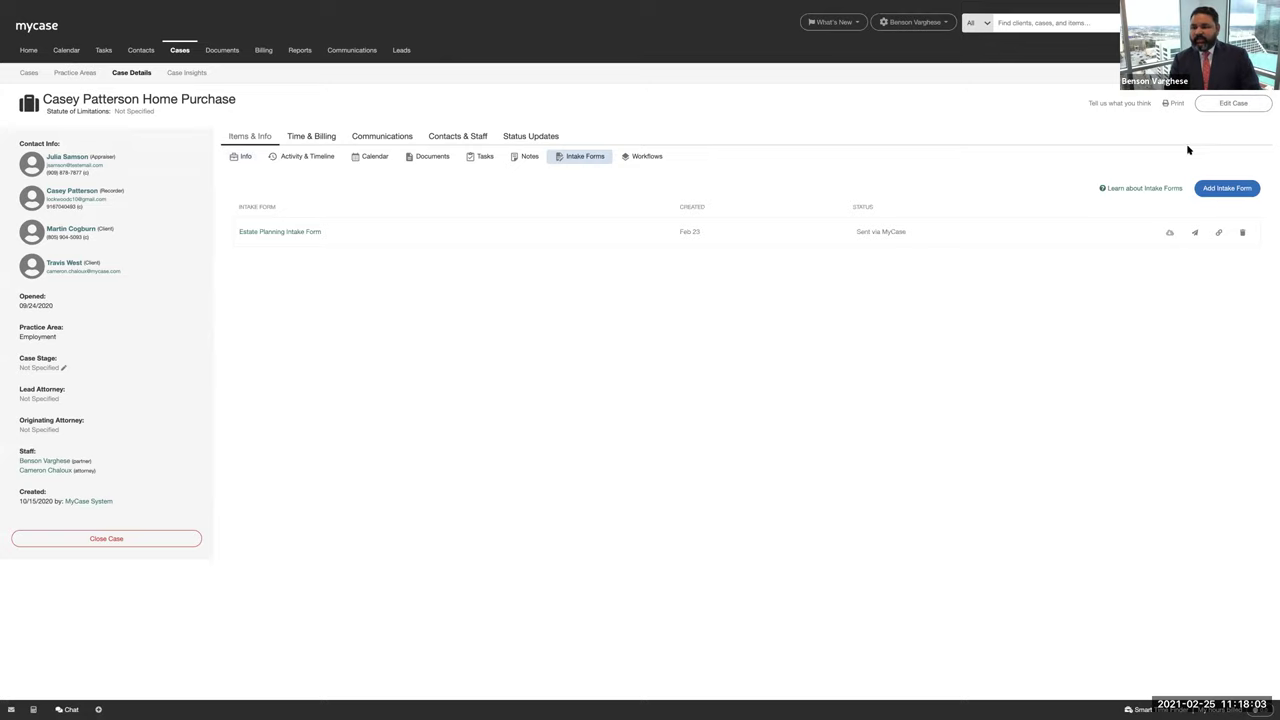
pyautogui.click(1220, 189)
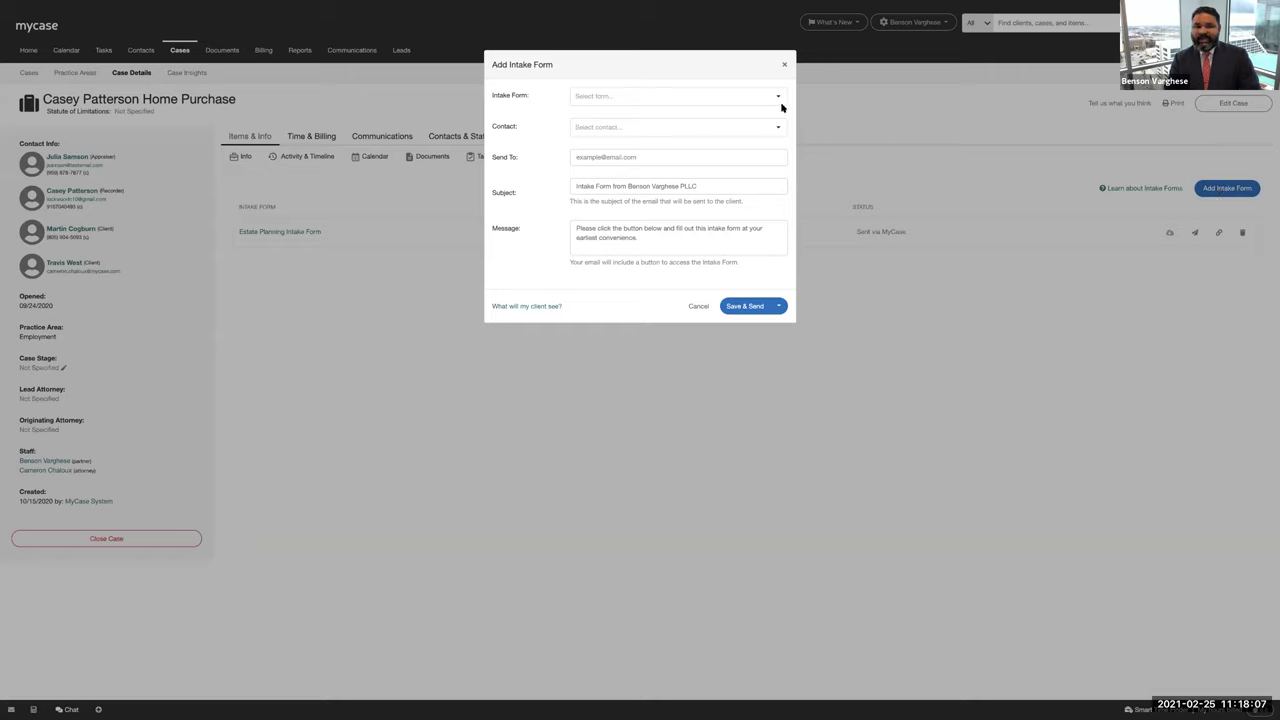
pyautogui.click(706, 100)
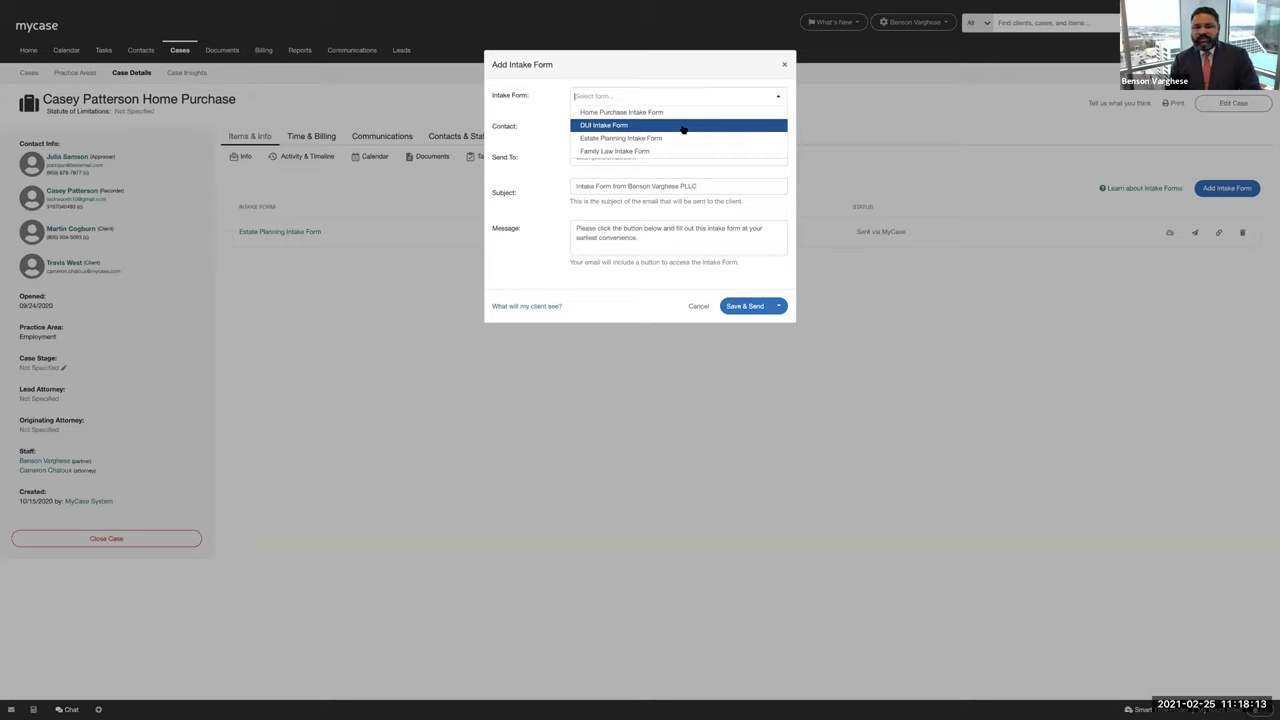
pyautogui.click(606, 129)
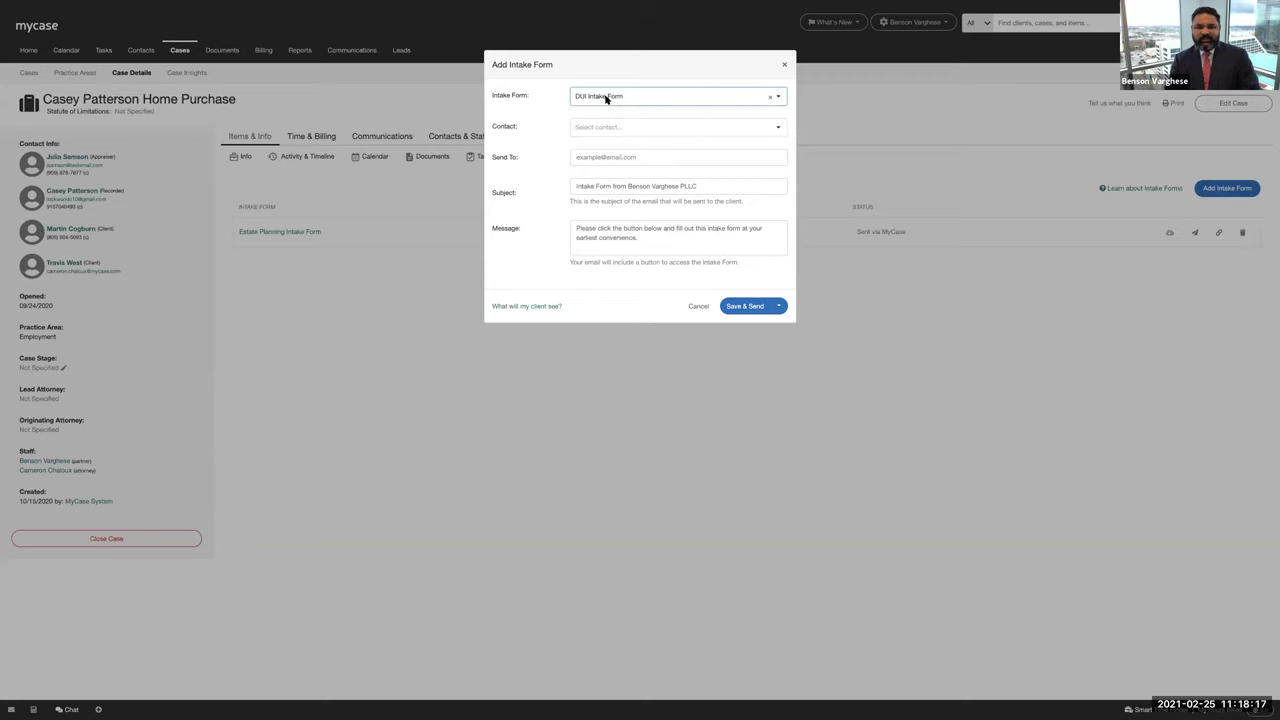
pyautogui.click(614, 127)
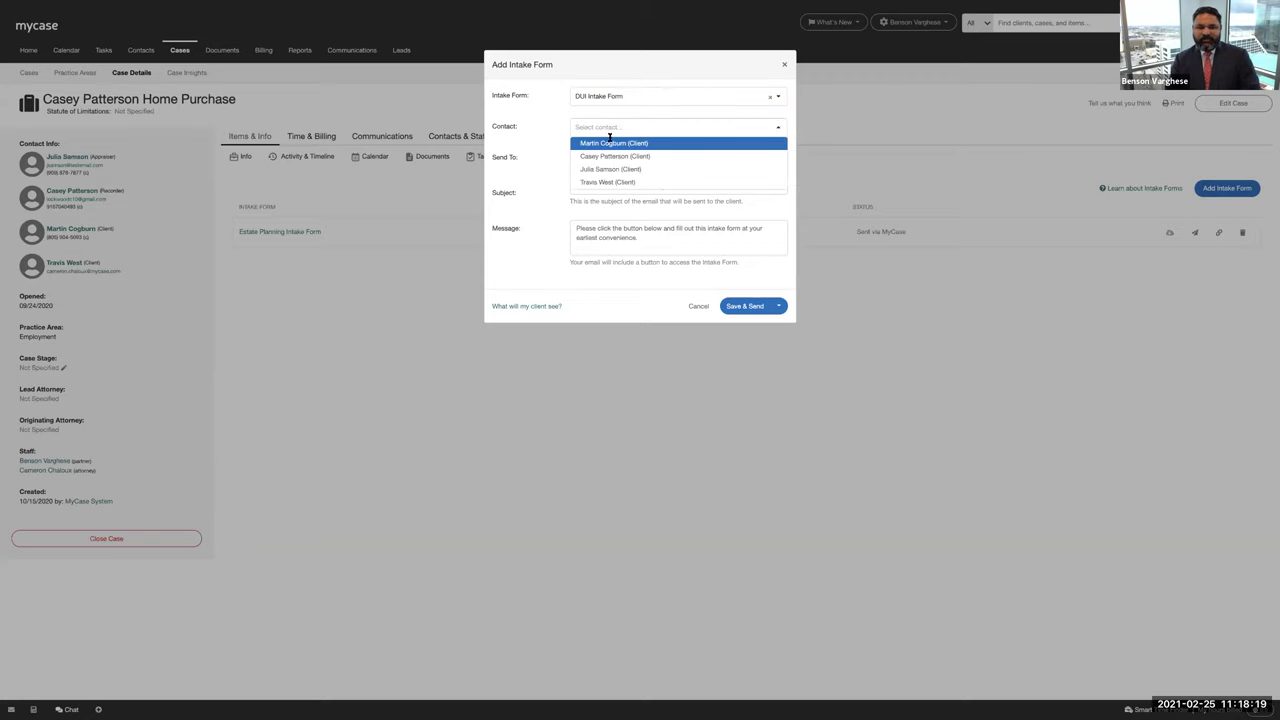
pyautogui.click(608, 156)
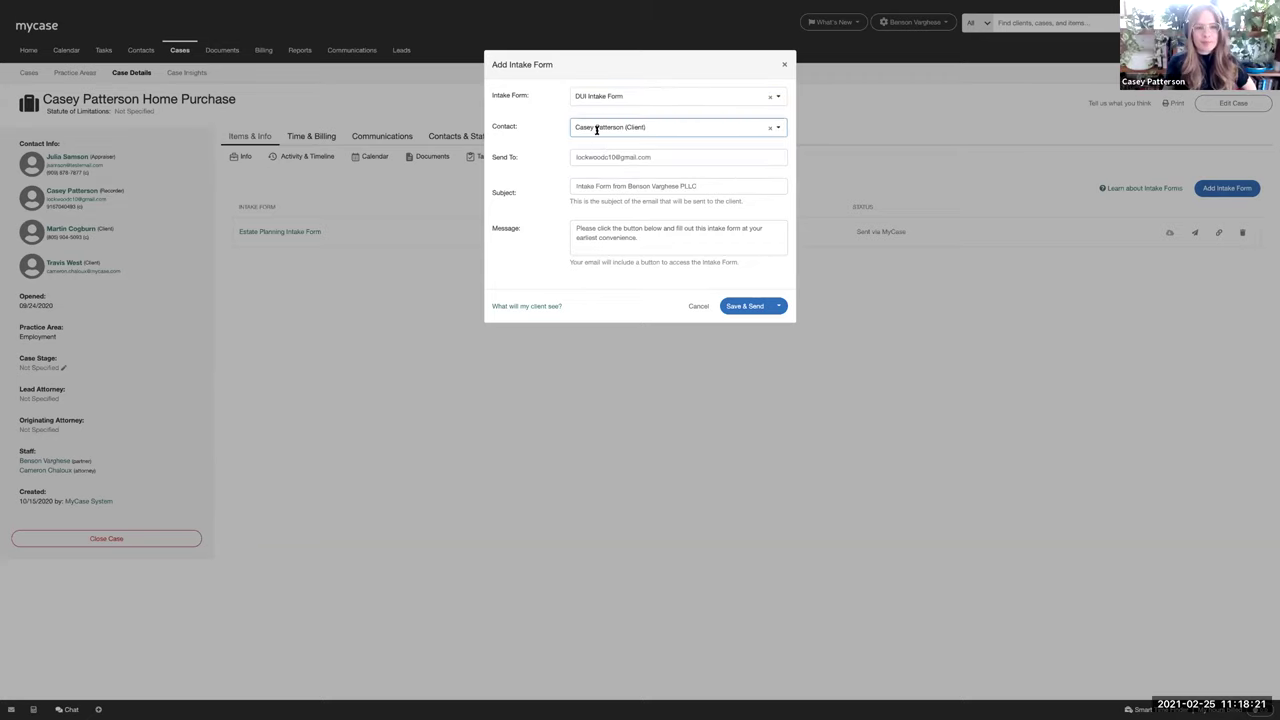
pyautogui.click(587, 129)
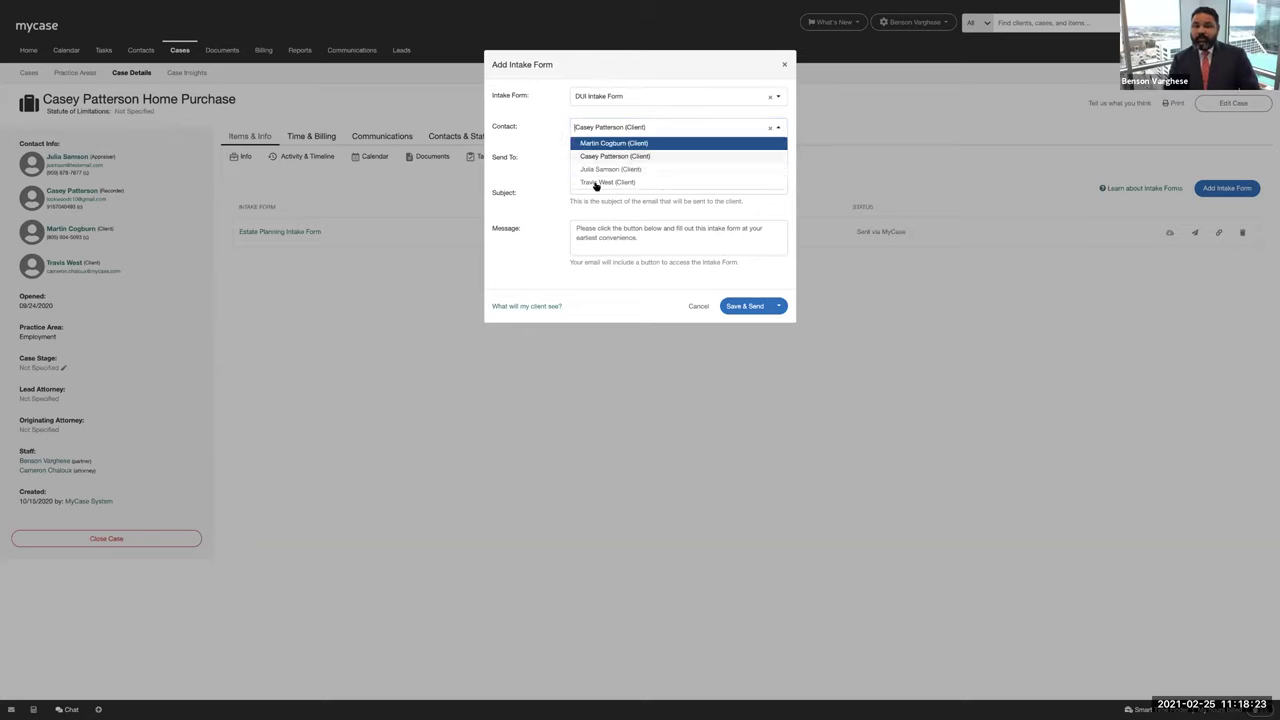
pyautogui.click(616, 157)
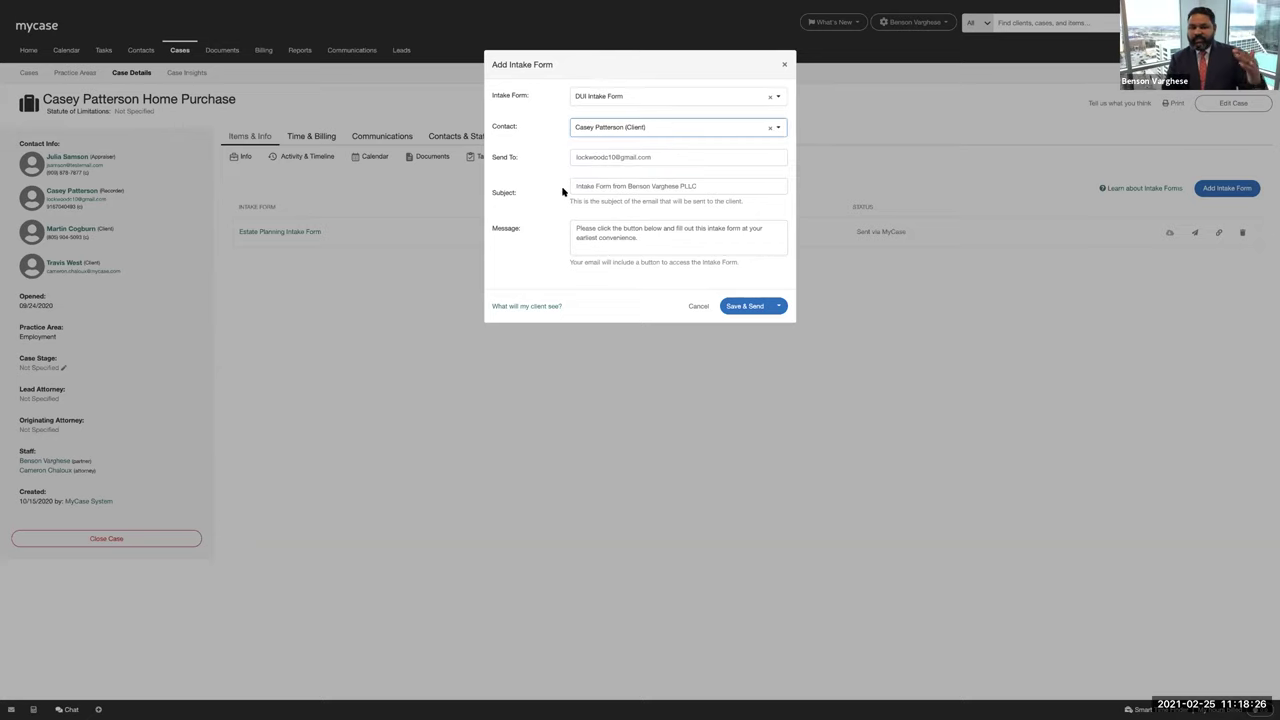
pyautogui.click(763, 305)
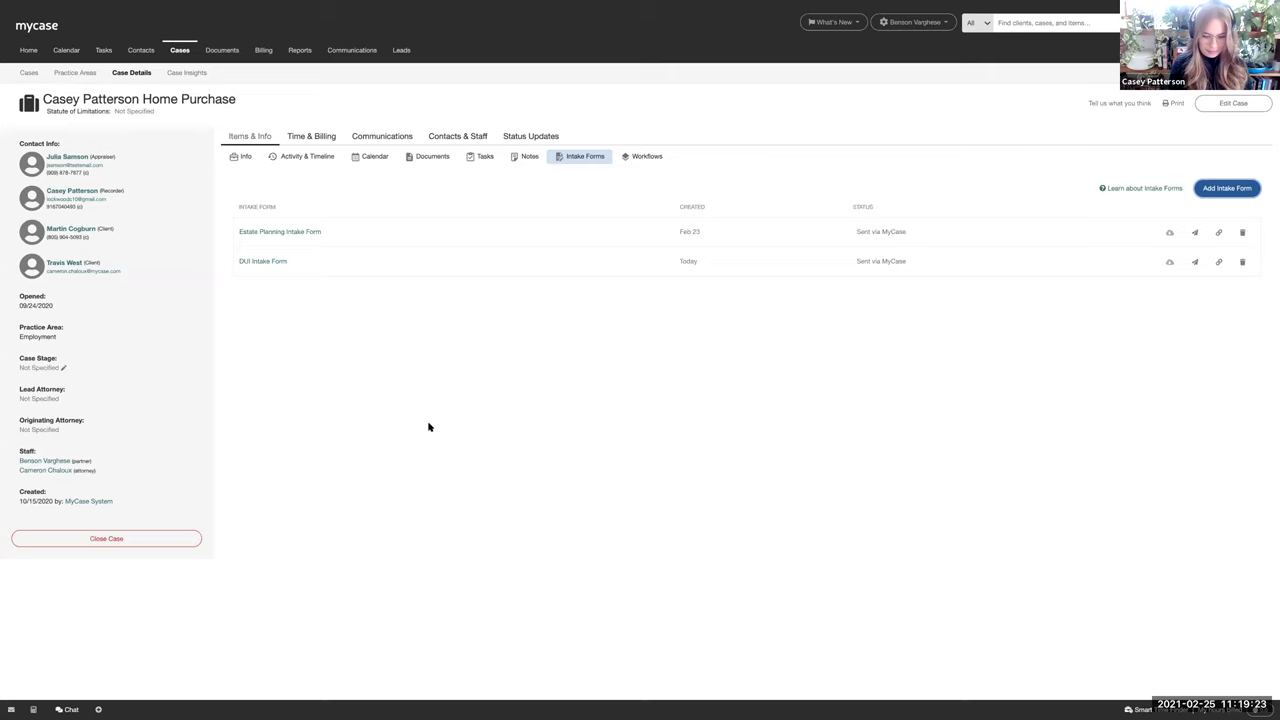
# Step: Reload the page with F5 to update the intake form's status
pyautogui.press('F5')
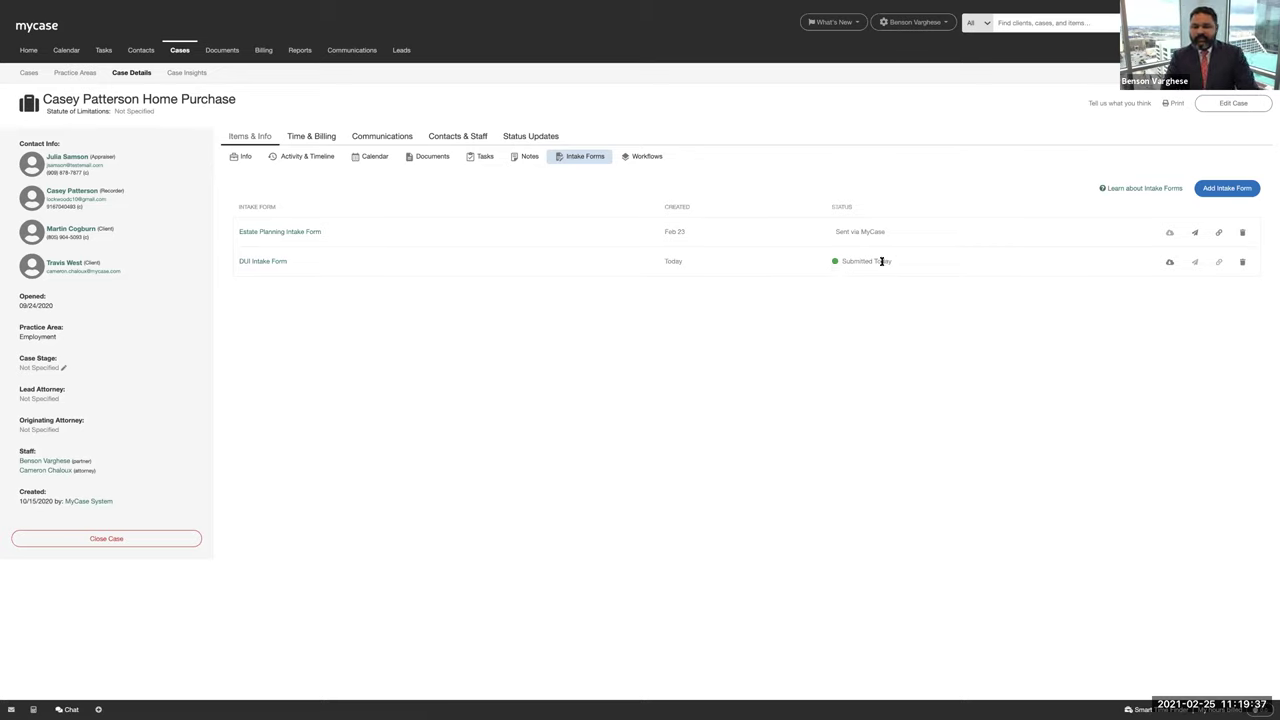
# Step: Highlight 'Today' in the DUI Intake Form's Submitted Today status
pyautogui.doubleClick(881, 261)
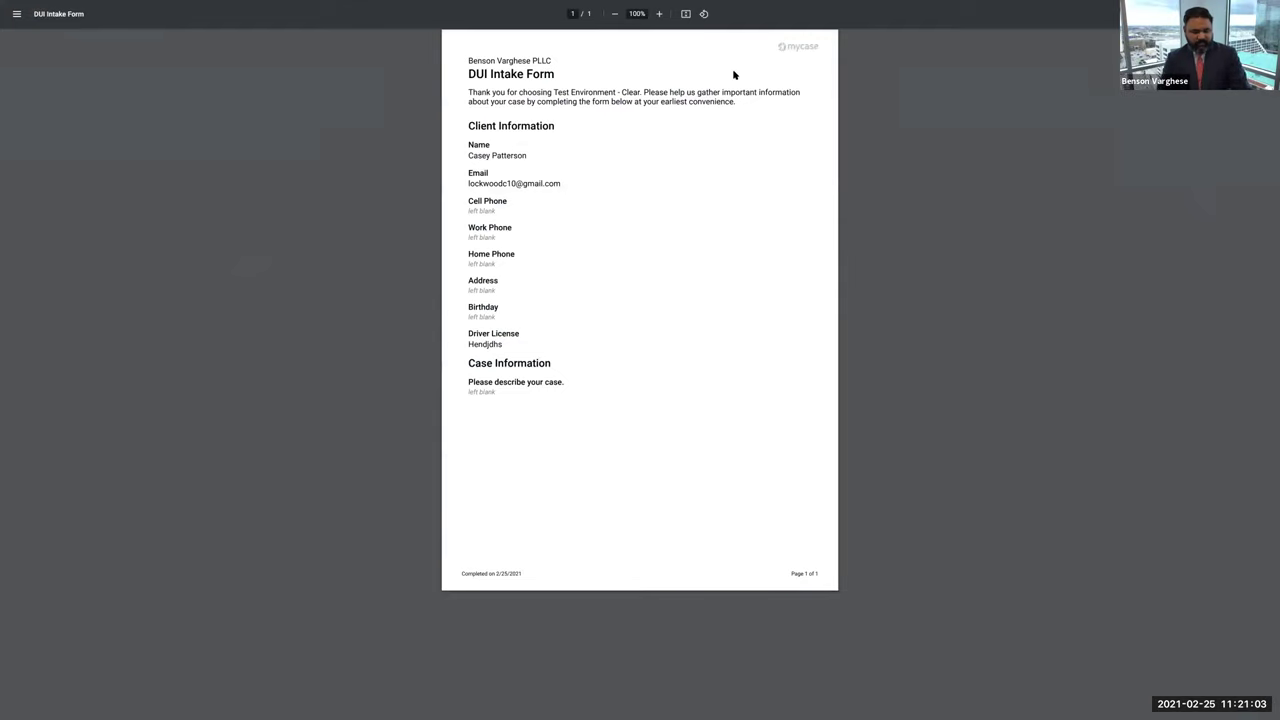
# Step: Leave full screen and close the DUI Intake Form PDF tab to return to the intake forms list
pyautogui.click(16, 13)
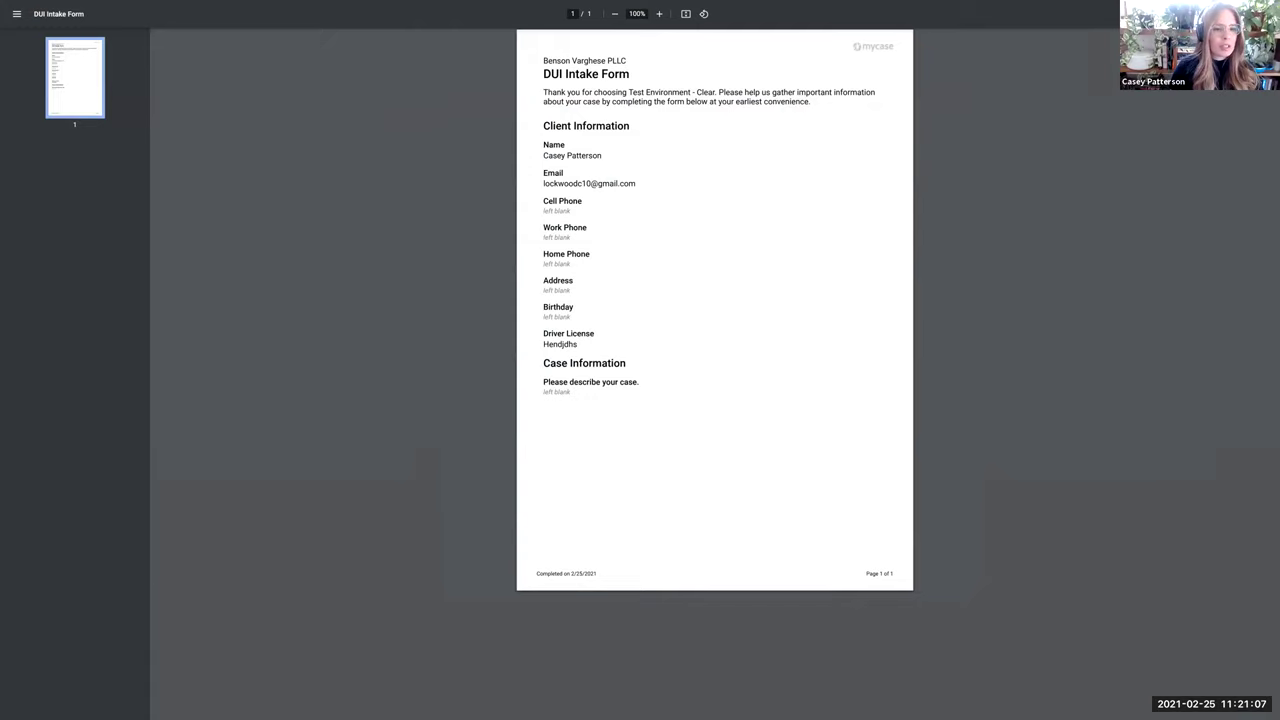
pyautogui.moveTo(870, 3)
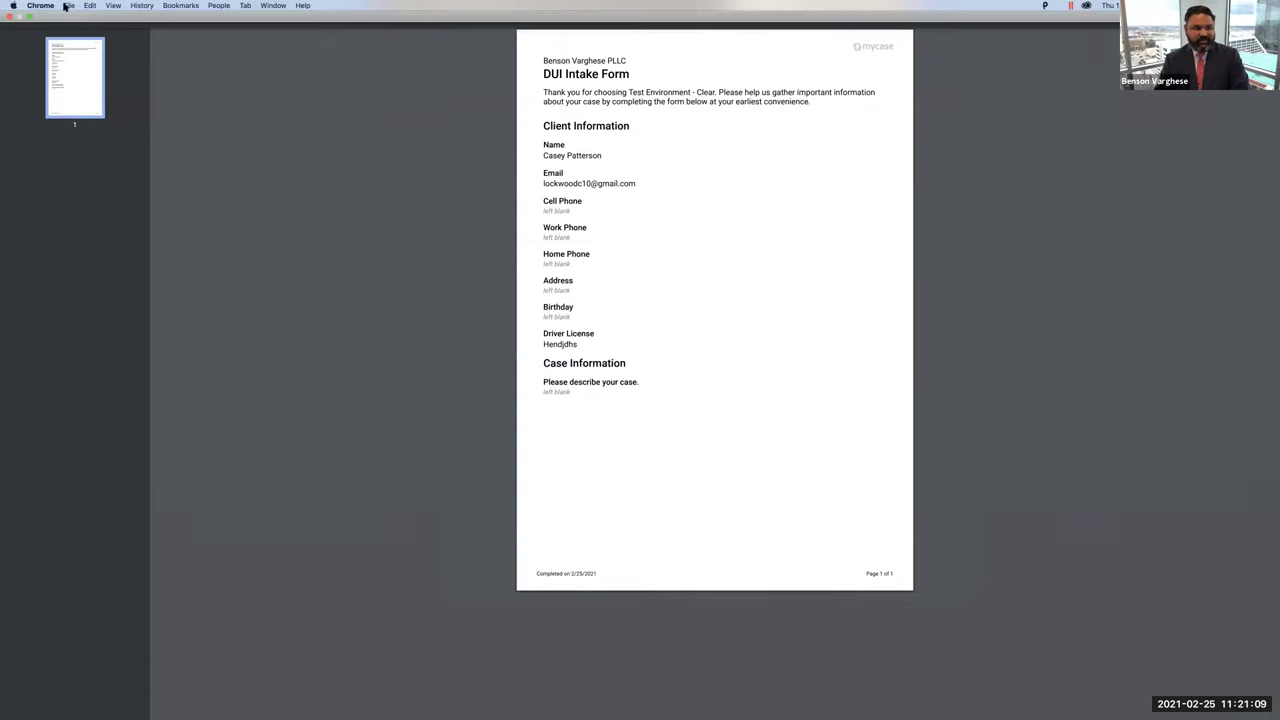
pyautogui.click(28, 16)
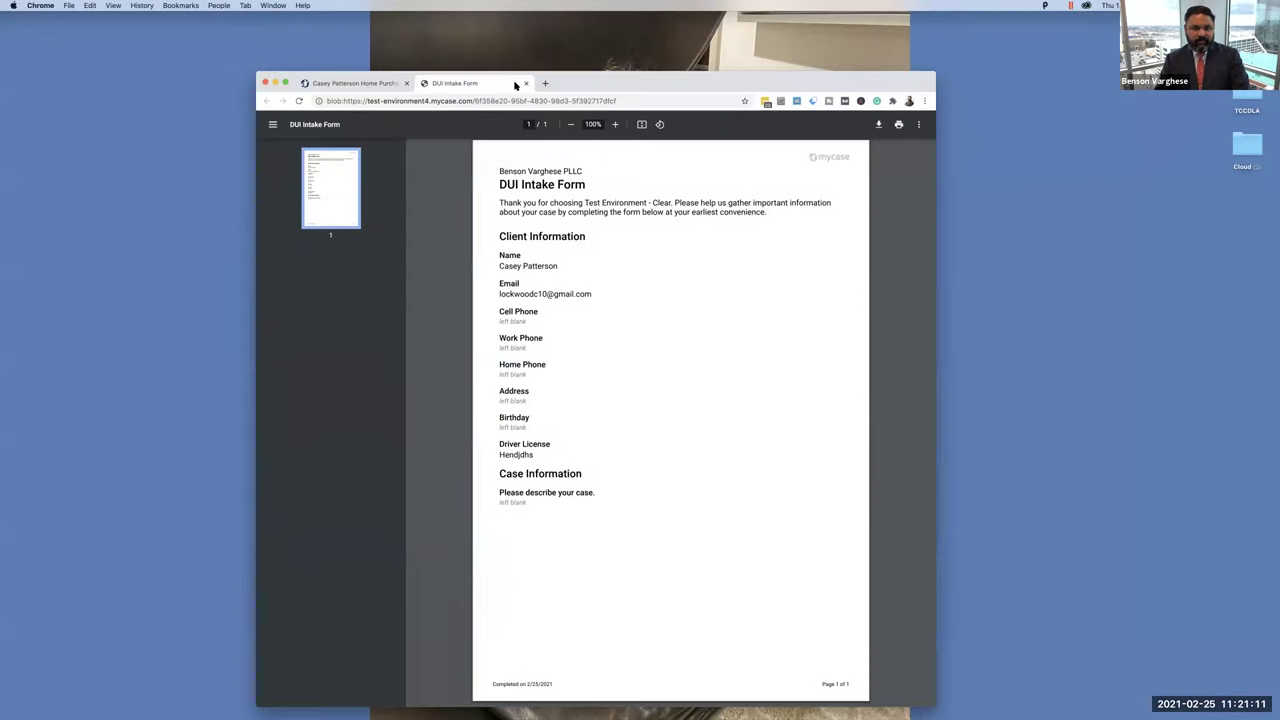
pyautogui.click(505, 85)
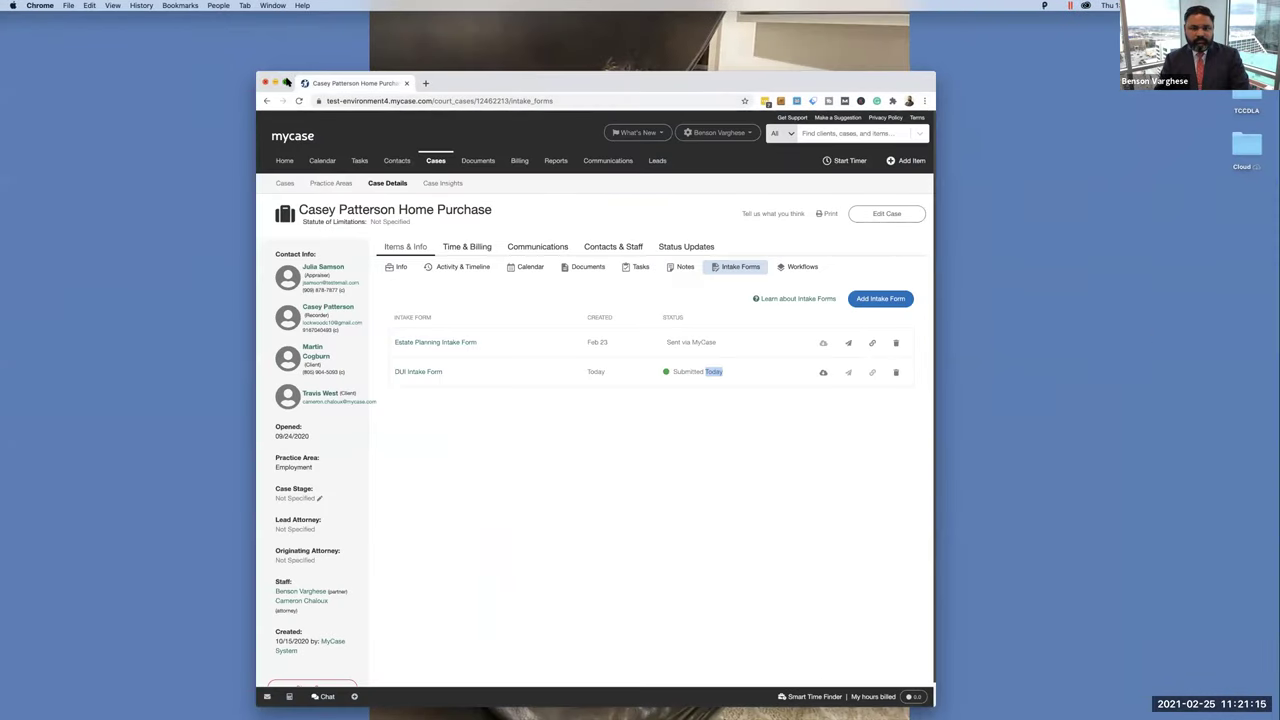
# Step: Start an Estate Planning Intake Form for the client and open the 'What will my client see?' article
pyautogui.click(285, 83)
pyautogui.click(1242, 189)
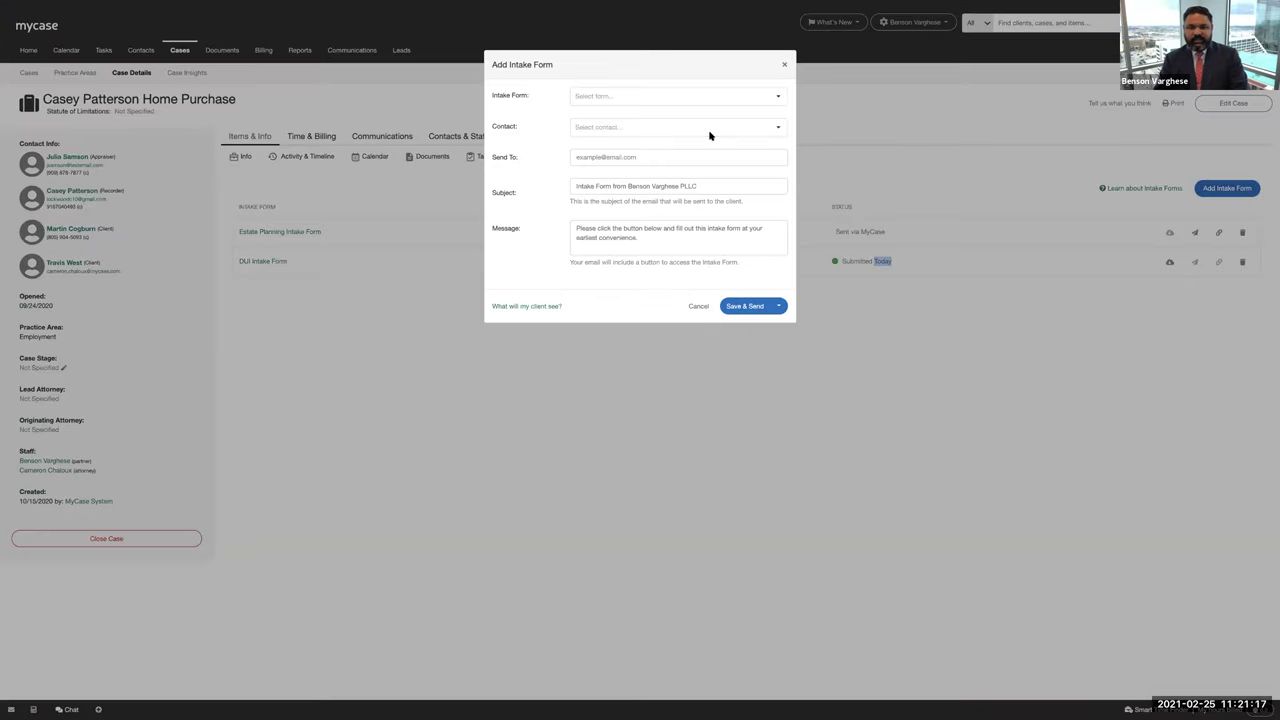
pyautogui.click(680, 97)
pyautogui.click(665, 139)
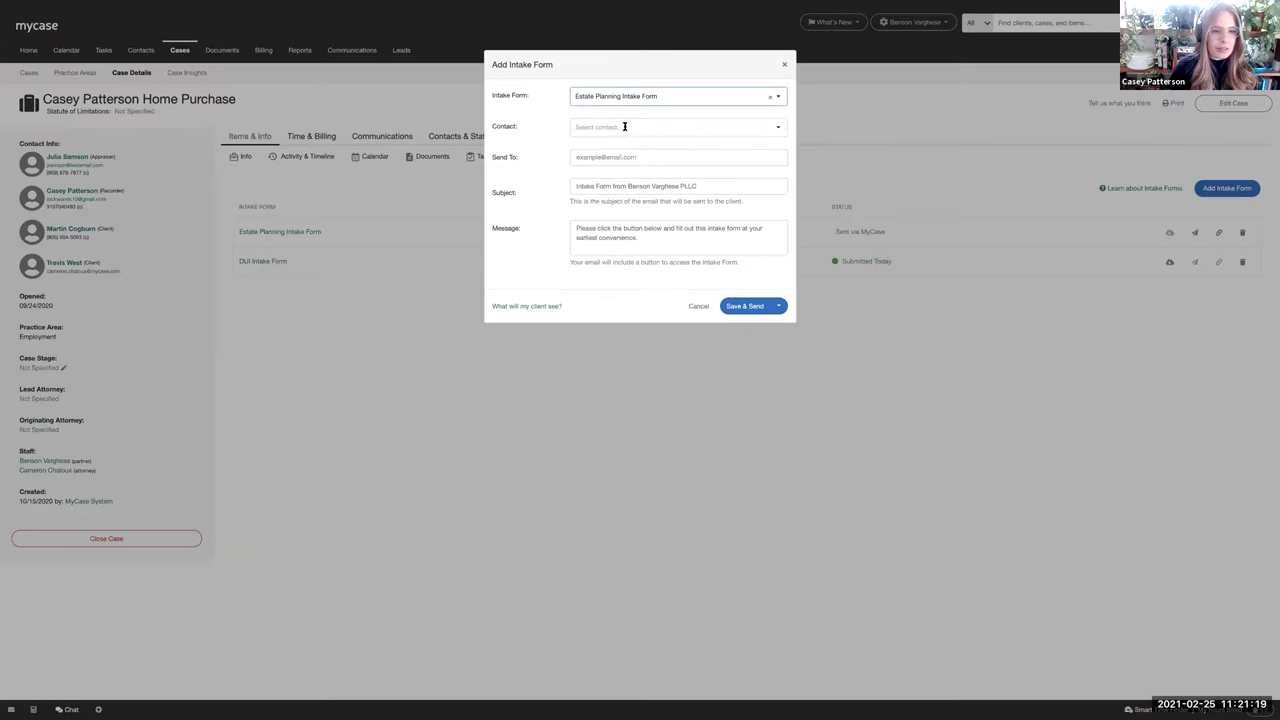
pyautogui.click(620, 127)
pyautogui.click(620, 157)
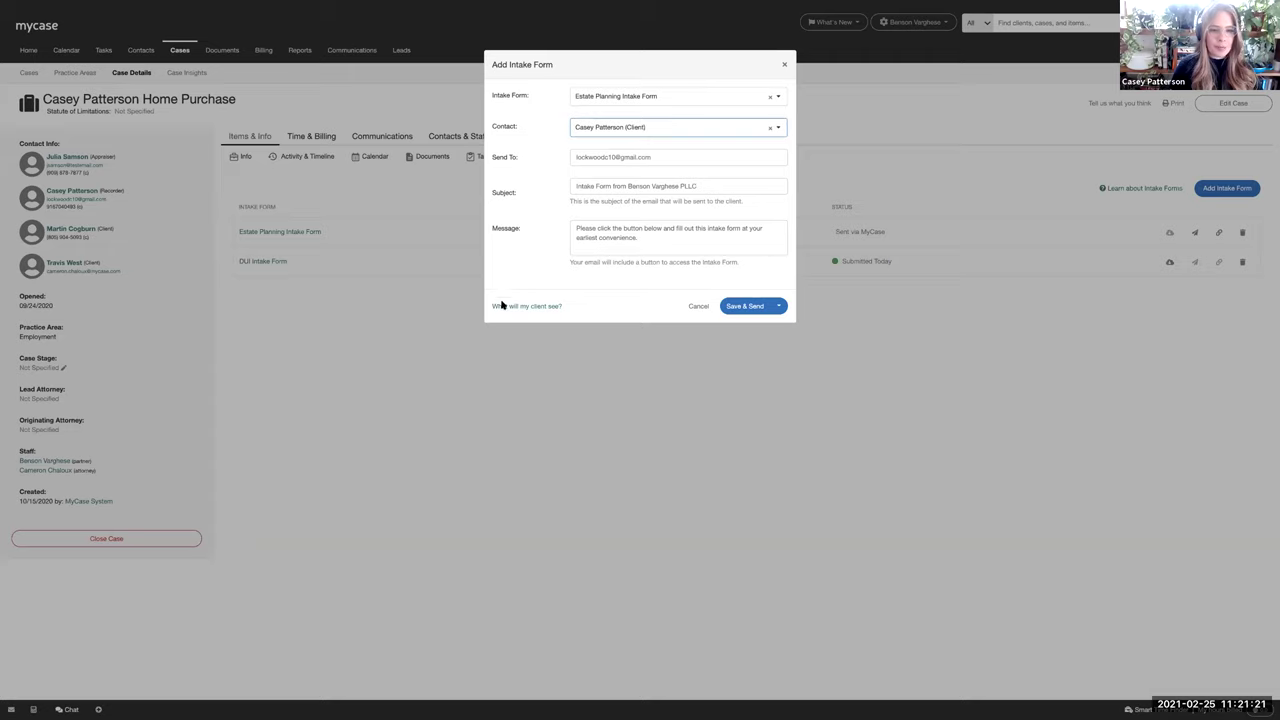
pyautogui.click(507, 308)
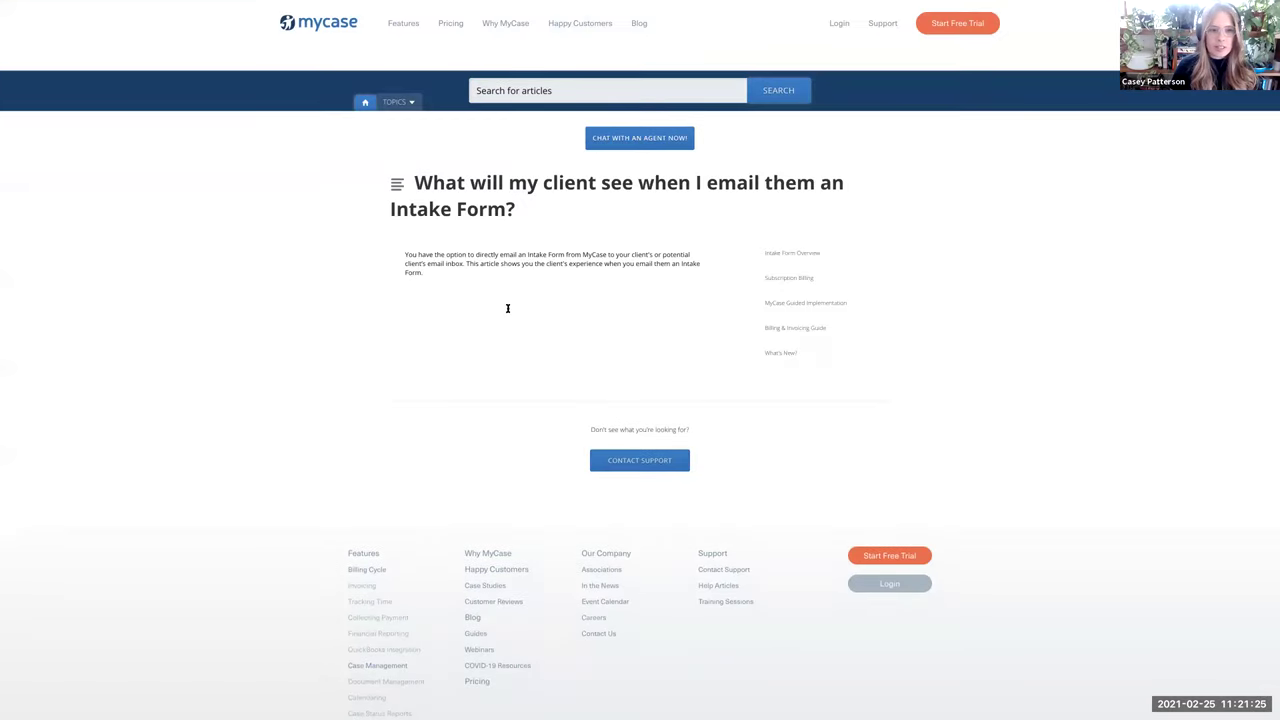
# Step: Read through the 'What will my client see' help article, then close its tab to return to MyCase
pyautogui.scroll(-3, 650, 422)
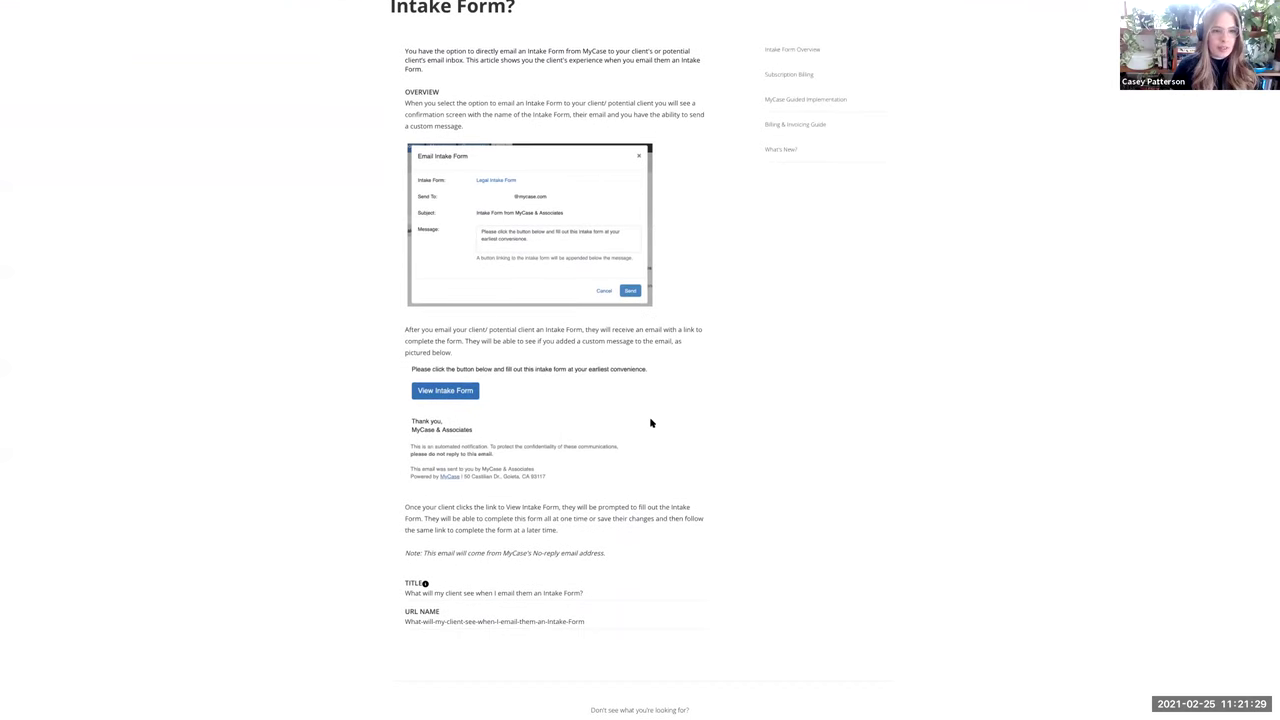
pyautogui.scroll(-1, 650, 422)
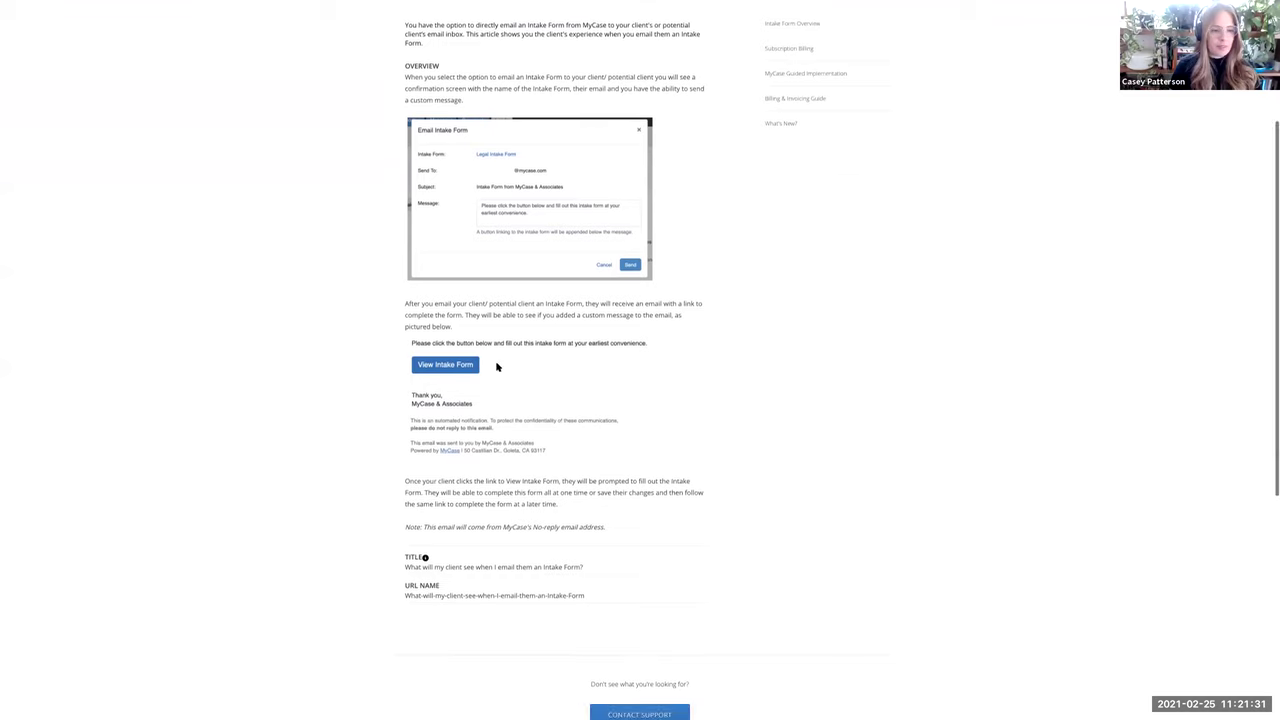
pyautogui.scroll(-1, 560, 405)
pyautogui.scroll(4, 560, 405)
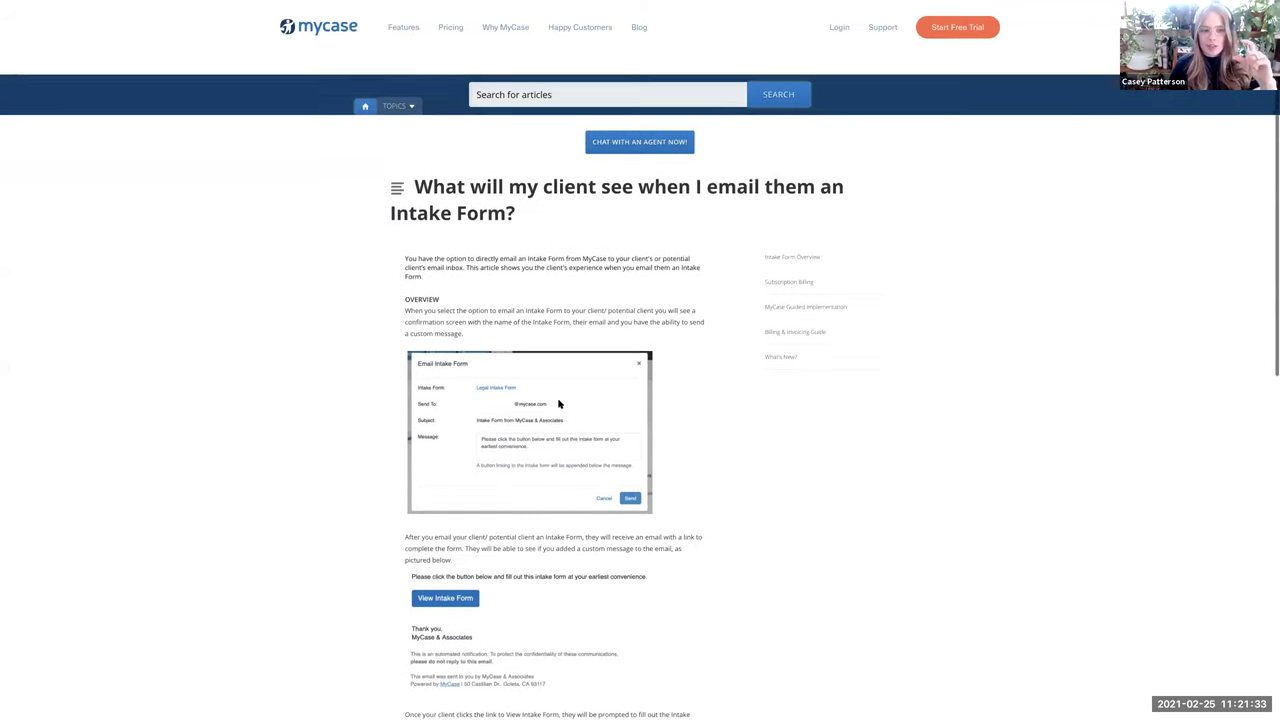
pyautogui.moveTo(205, 5)
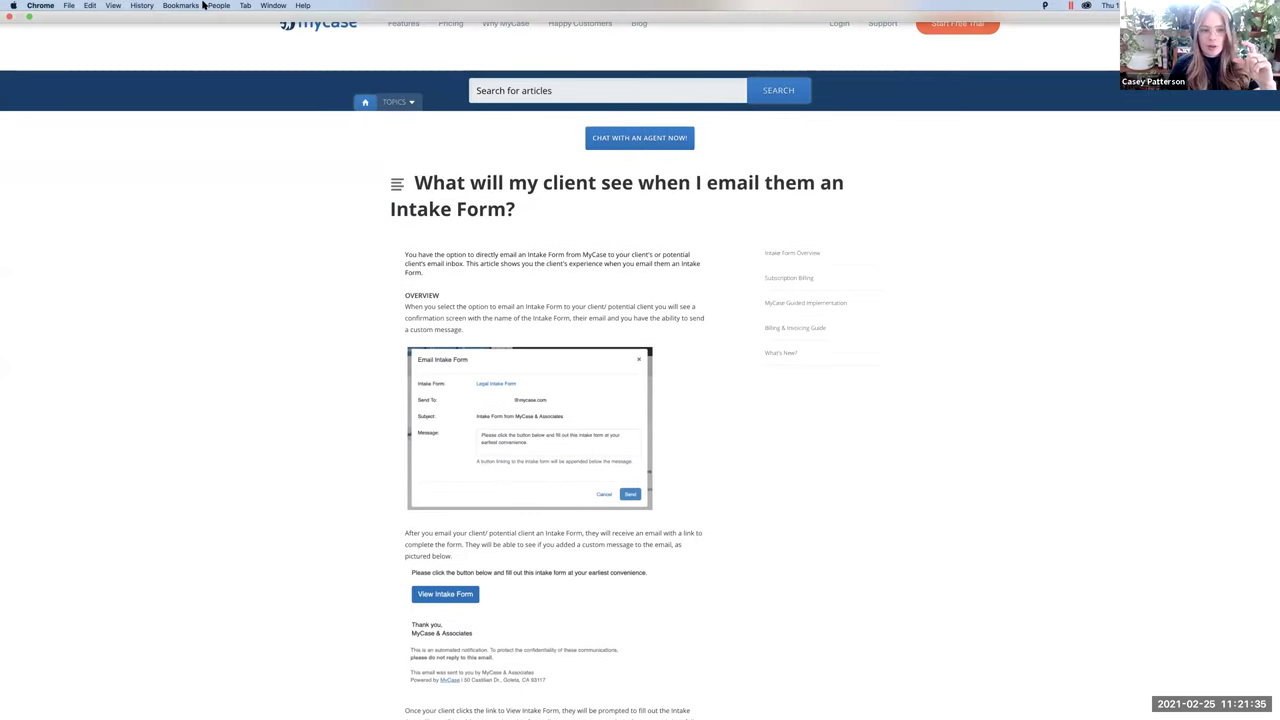
pyautogui.click(30, 8)
pyautogui.click(32, 8)
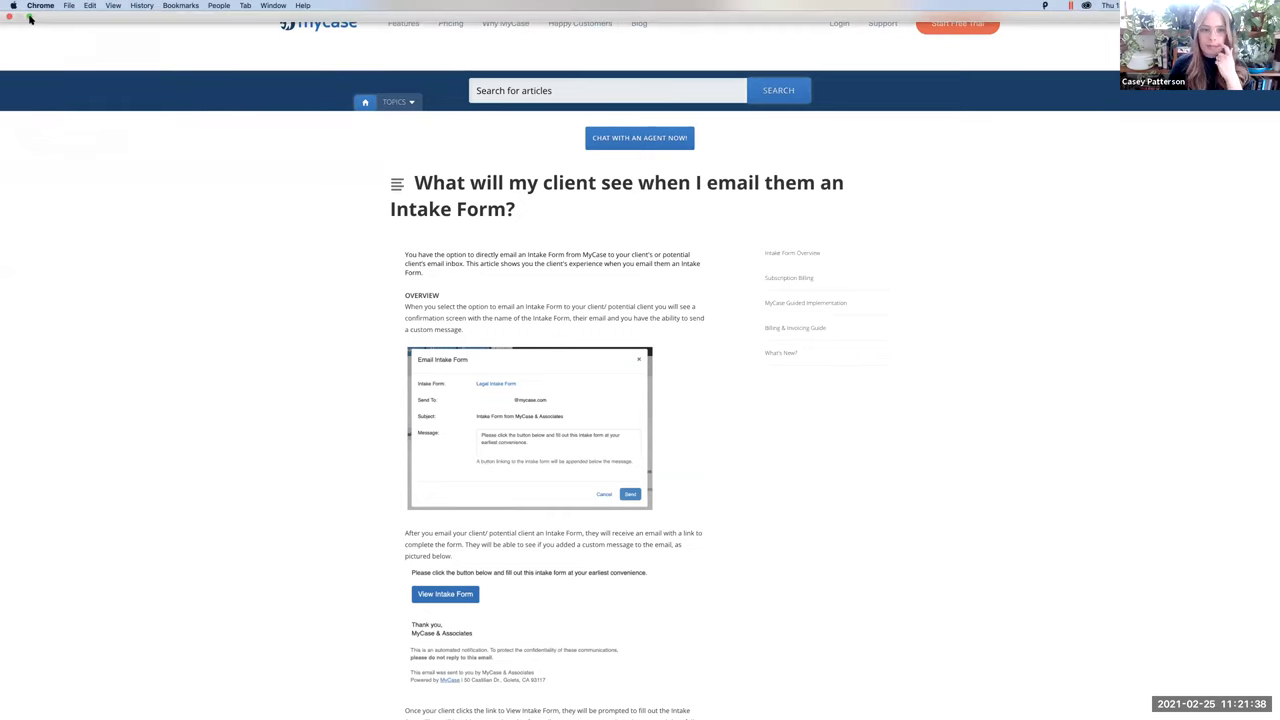
pyautogui.press('super+ctrl+f')
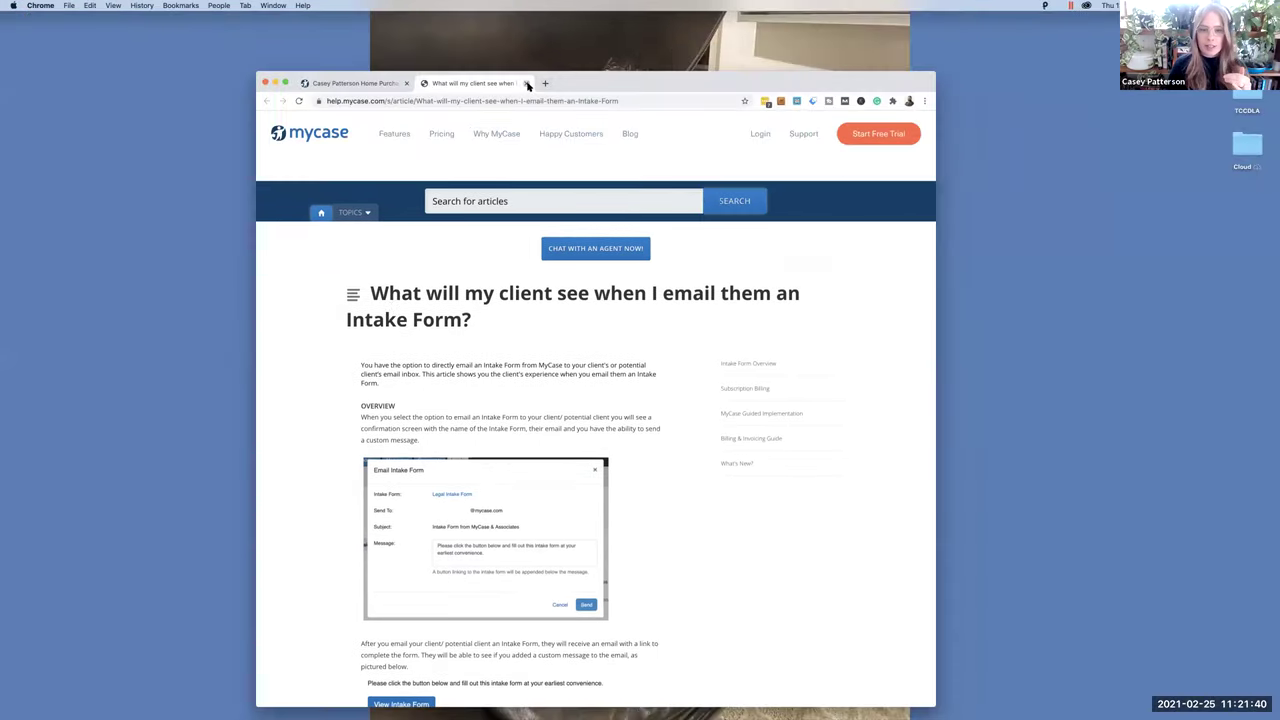
pyautogui.click(530, 85)
# Step: Save & Send the Estate Planning Intake Form to the client
pyautogui.click(716, 420)
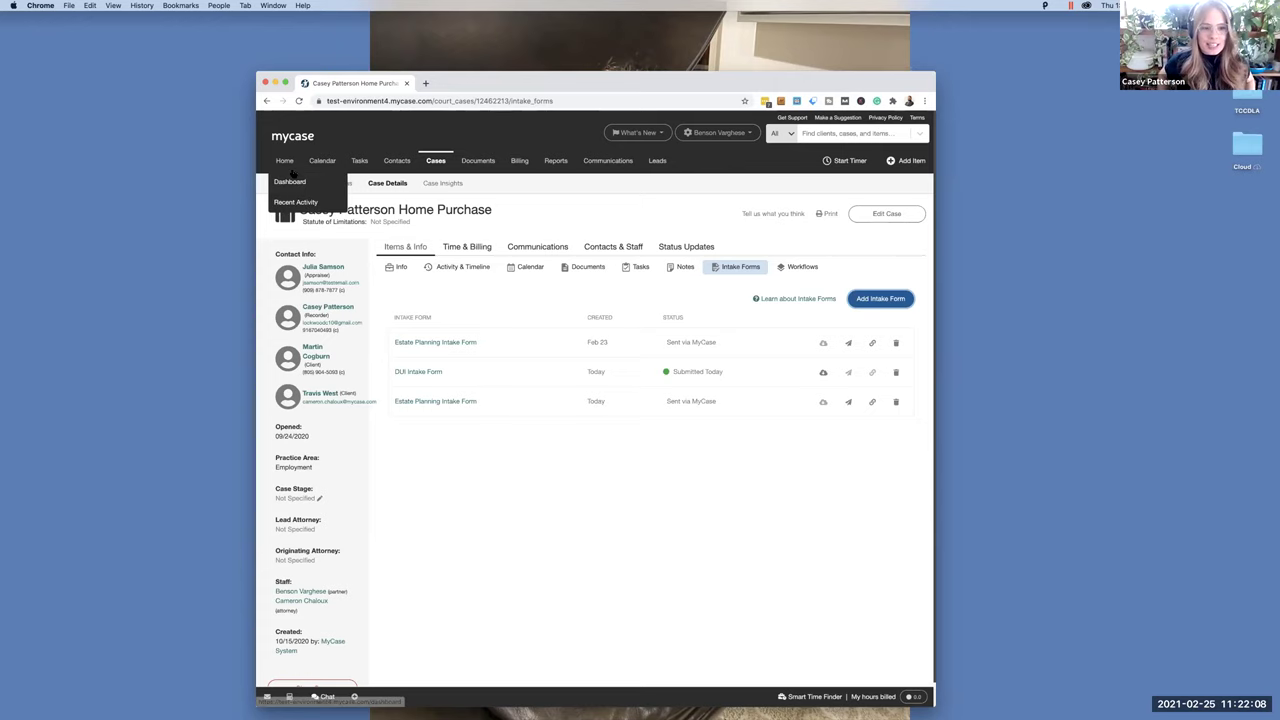
# Step: Reopen the Home Purchase case from the dashboard's Recent Activity and show its Communications tab
pyautogui.click(291, 178)
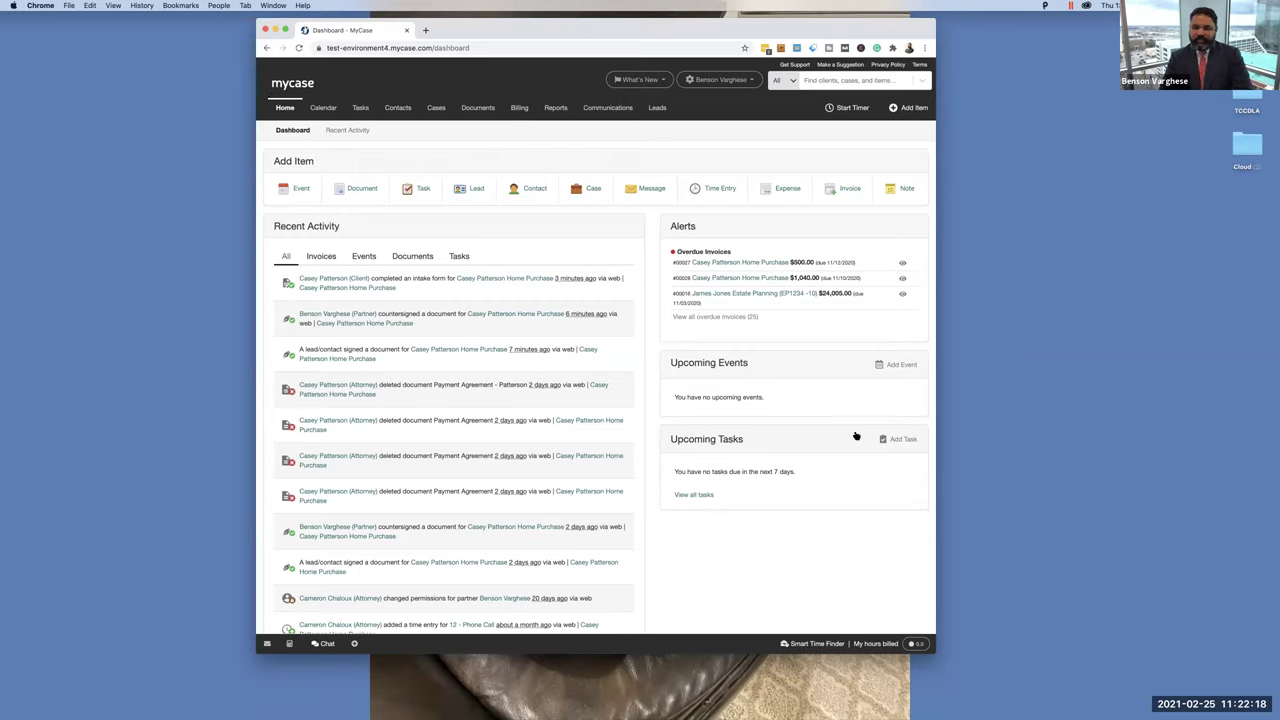
pyautogui.click(490, 278)
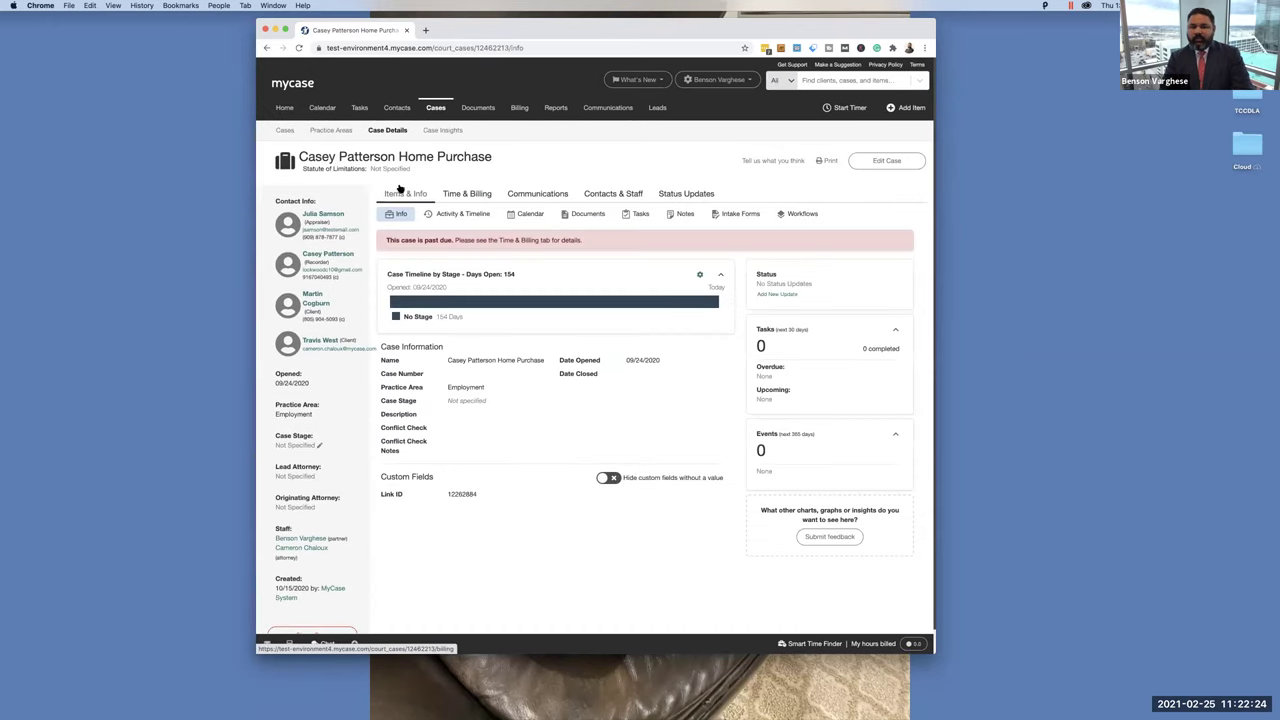
pyautogui.click(556, 198)
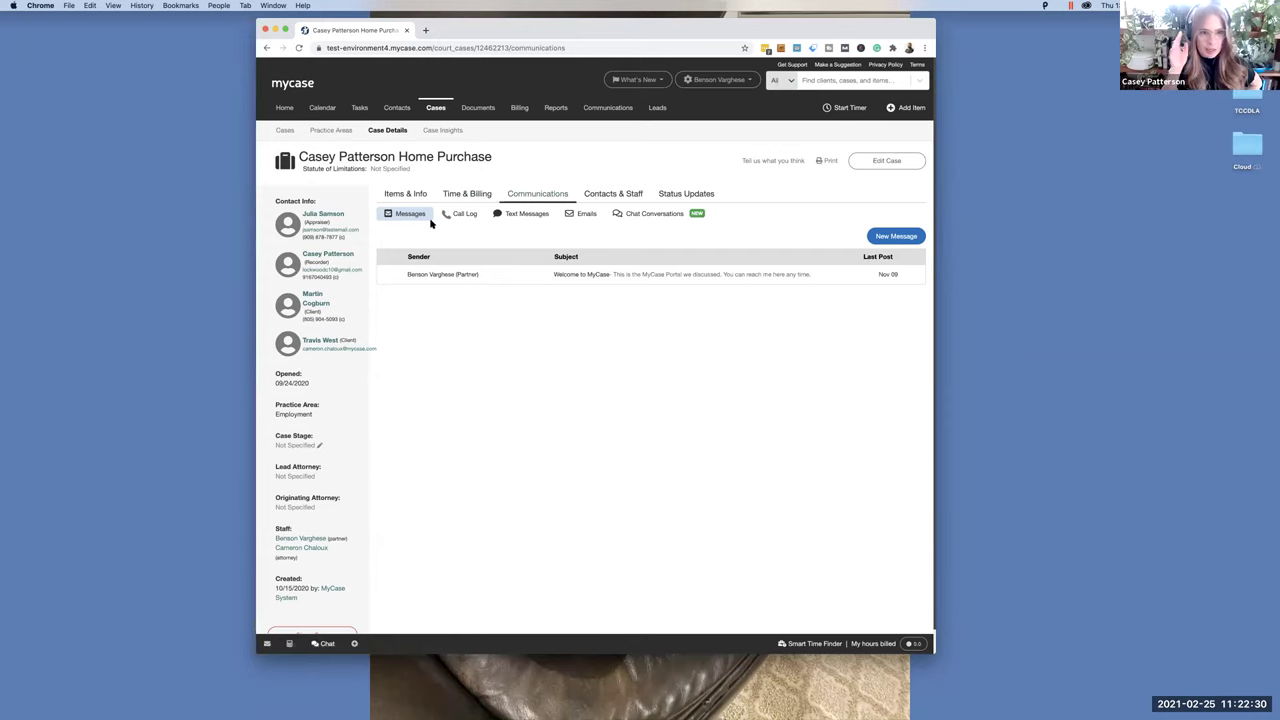
pyautogui.click(287, 30)
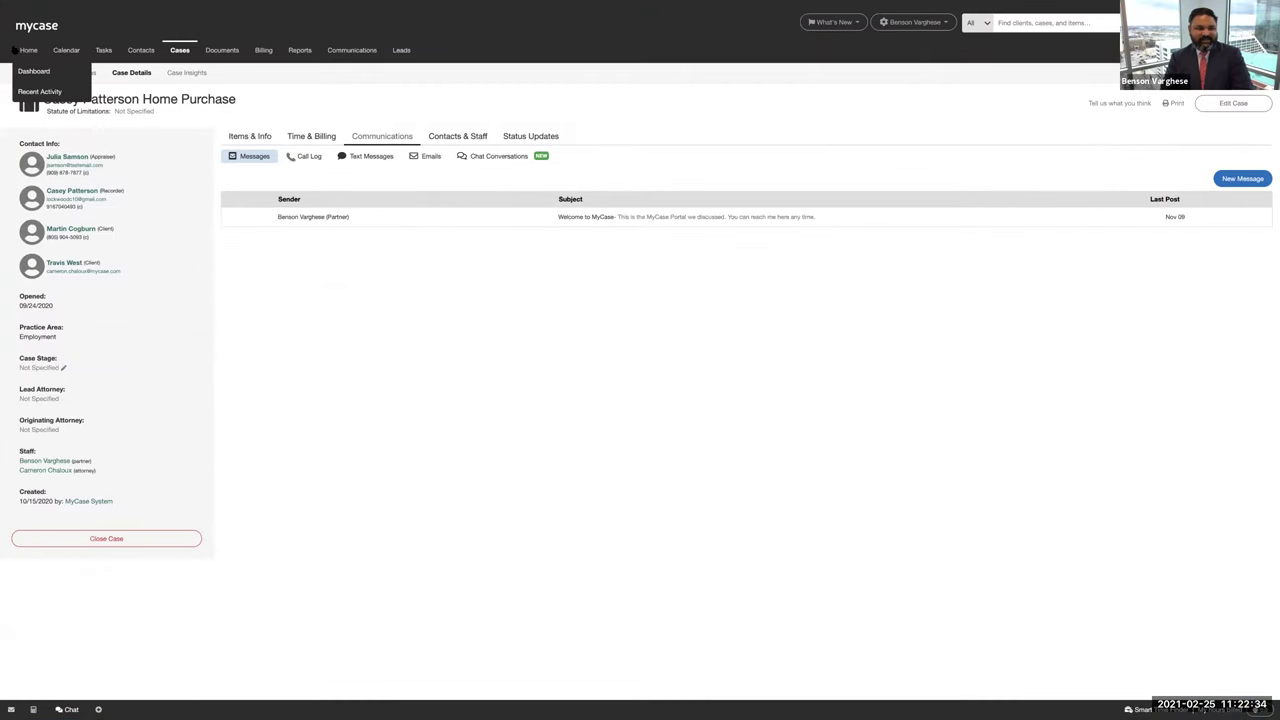
pyautogui.click(28, 50)
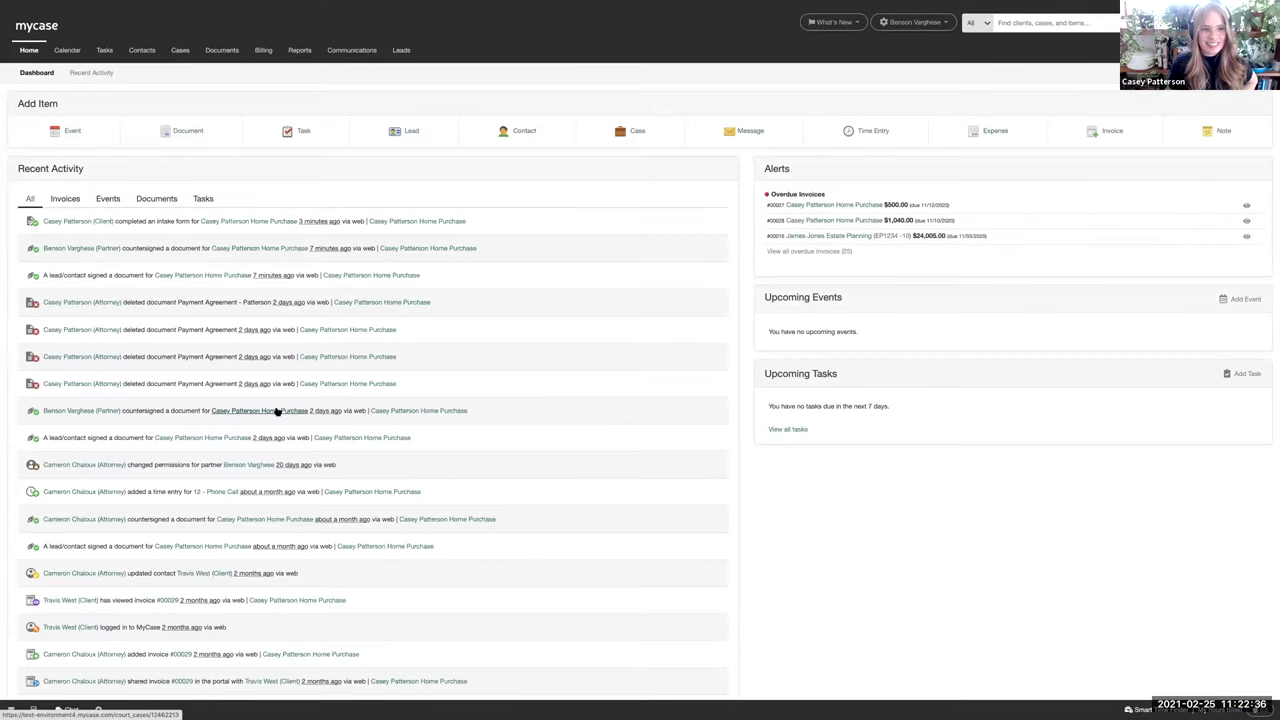
pyautogui.click(437, 220)
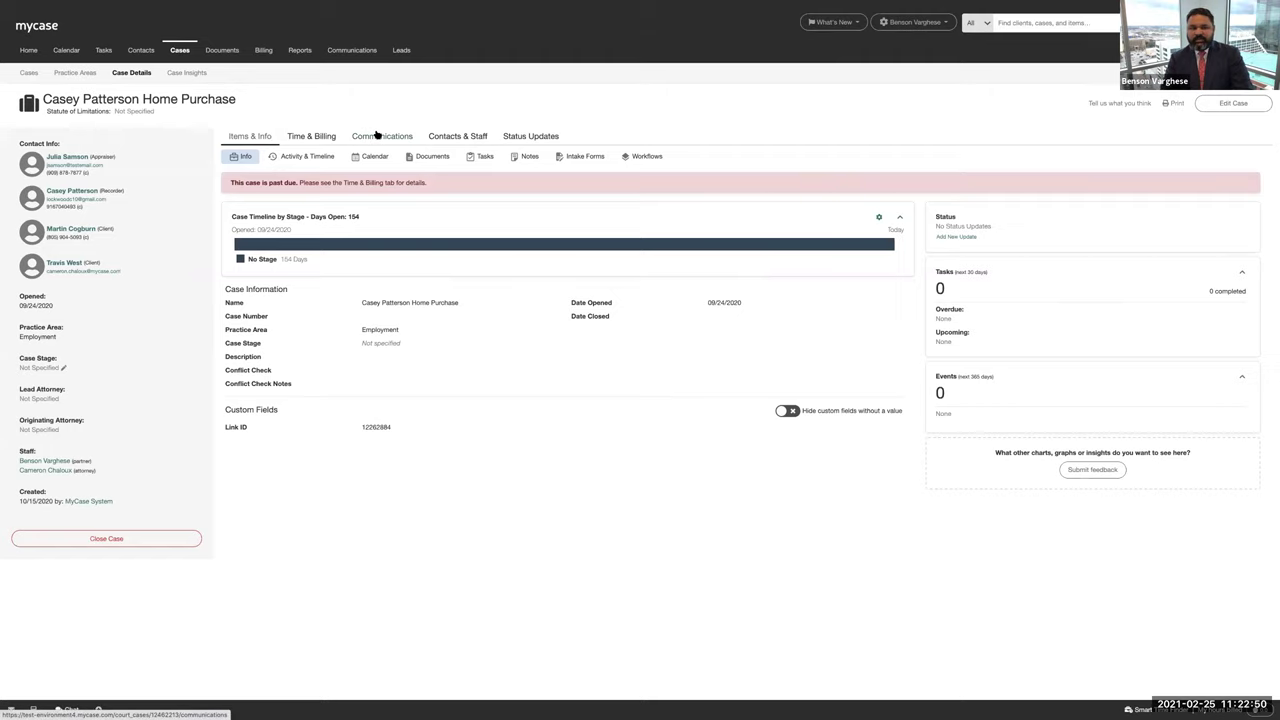
pyautogui.click(377, 134)
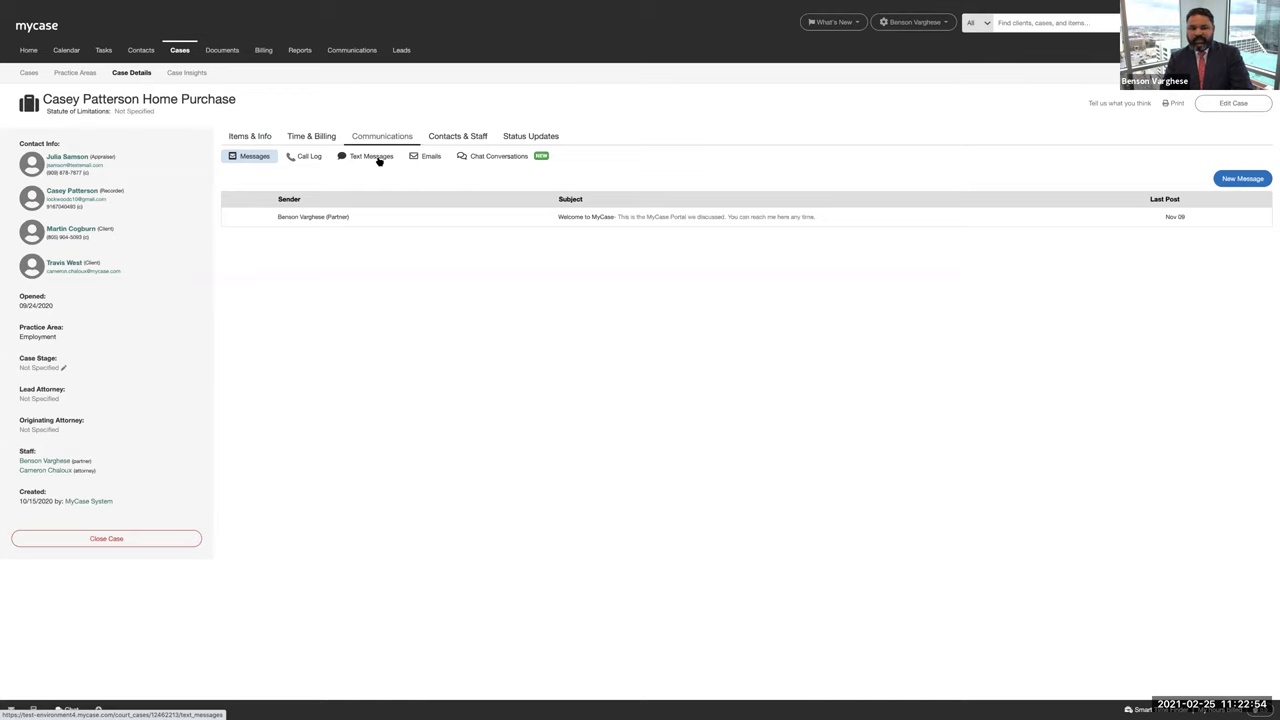
# Step: Show the Text Messages sub-tab and scroll down to the client's newest messages and reply box
pyautogui.click(379, 161)
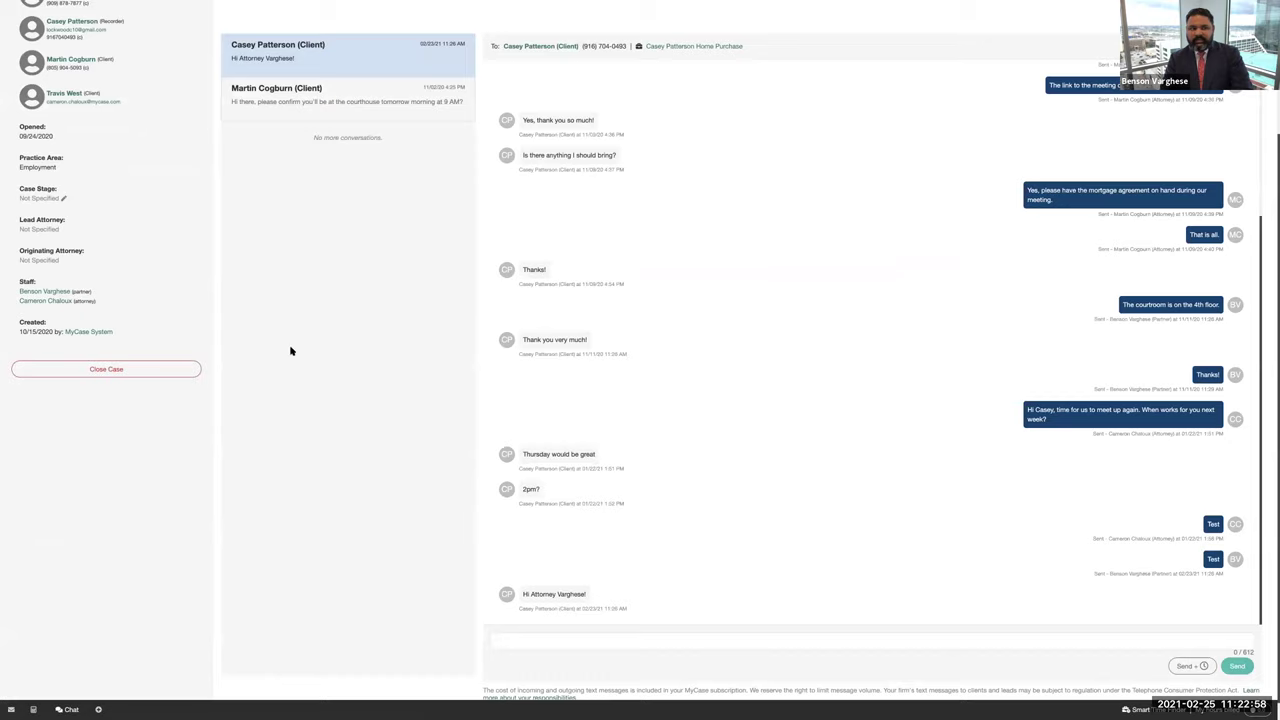
pyautogui.scroll(3, 291, 351)
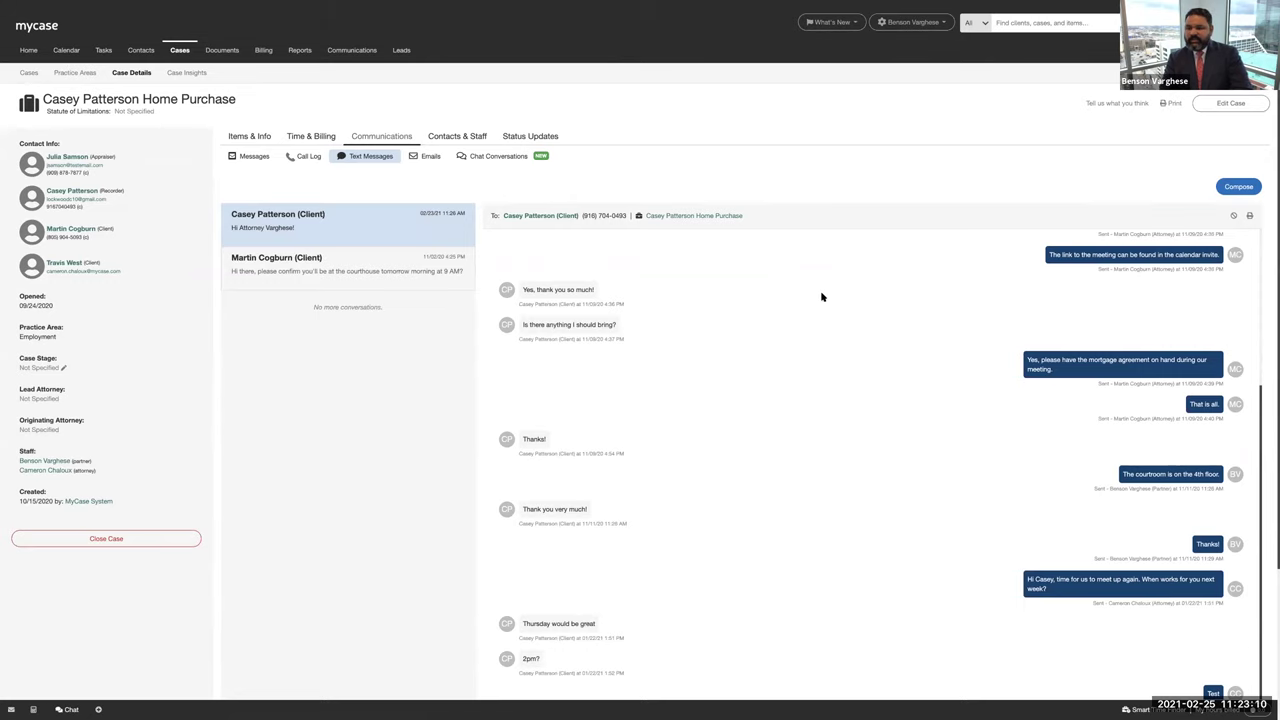
pyautogui.scroll(-1, 812, 280)
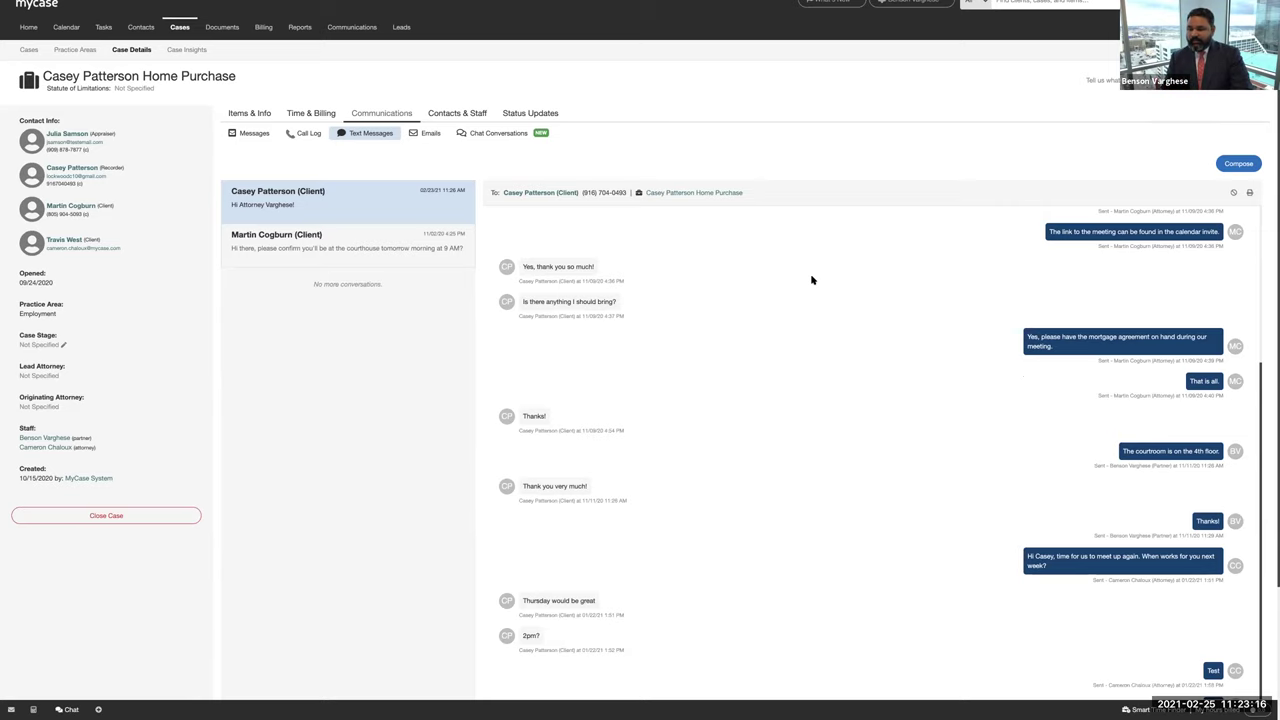
pyautogui.scroll(-3, 660, 491)
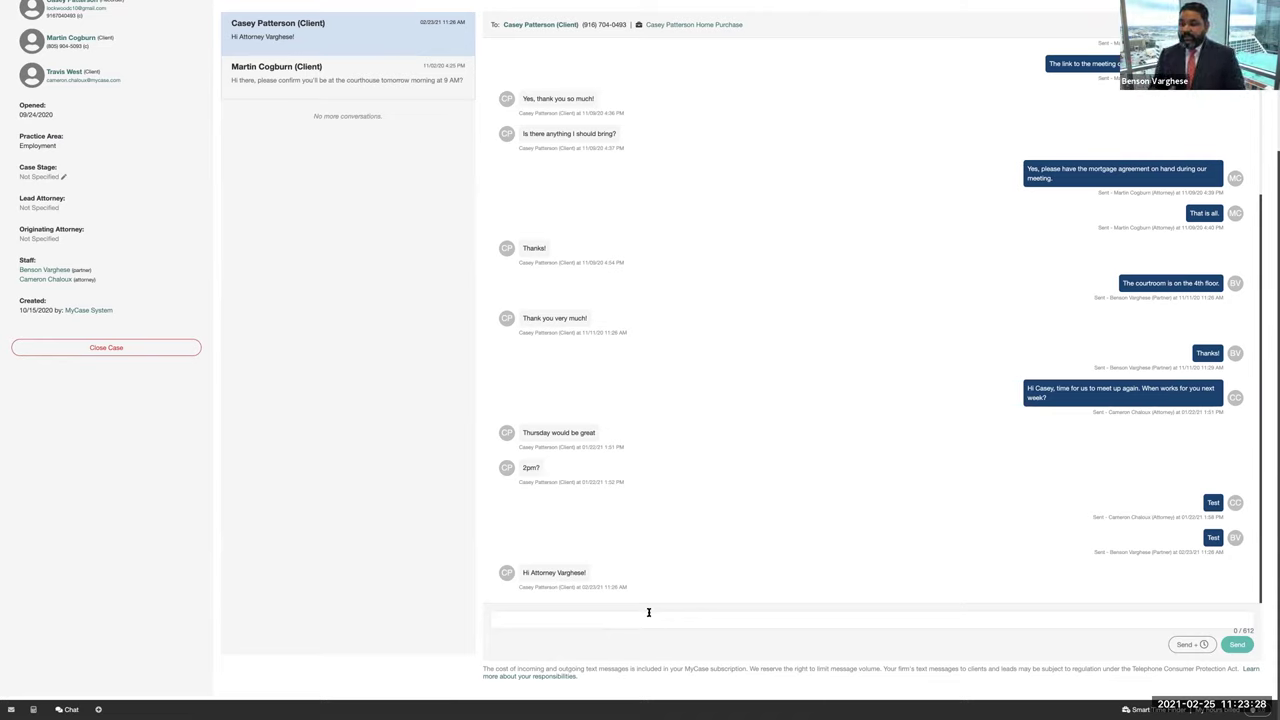
# Step: Text the client 'Look for the court labelled 213th.'
pyautogui.click(648, 612)
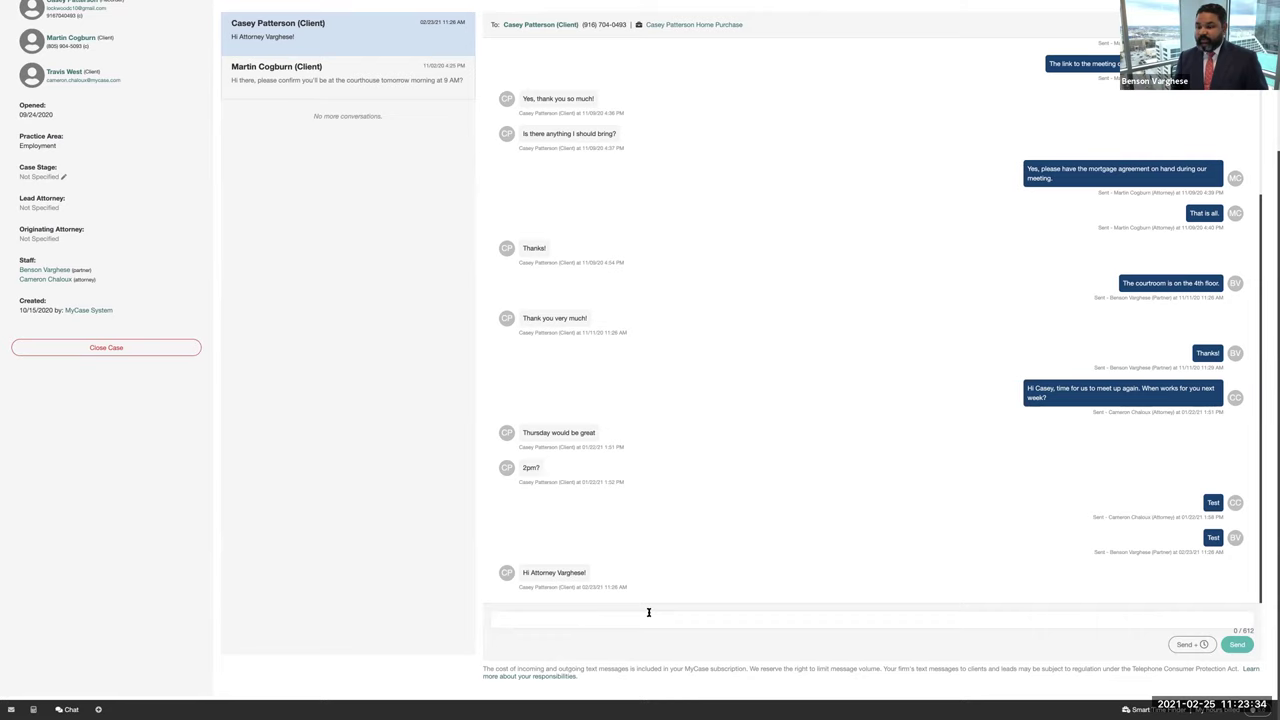
pyautogui.write('Look for the cou')
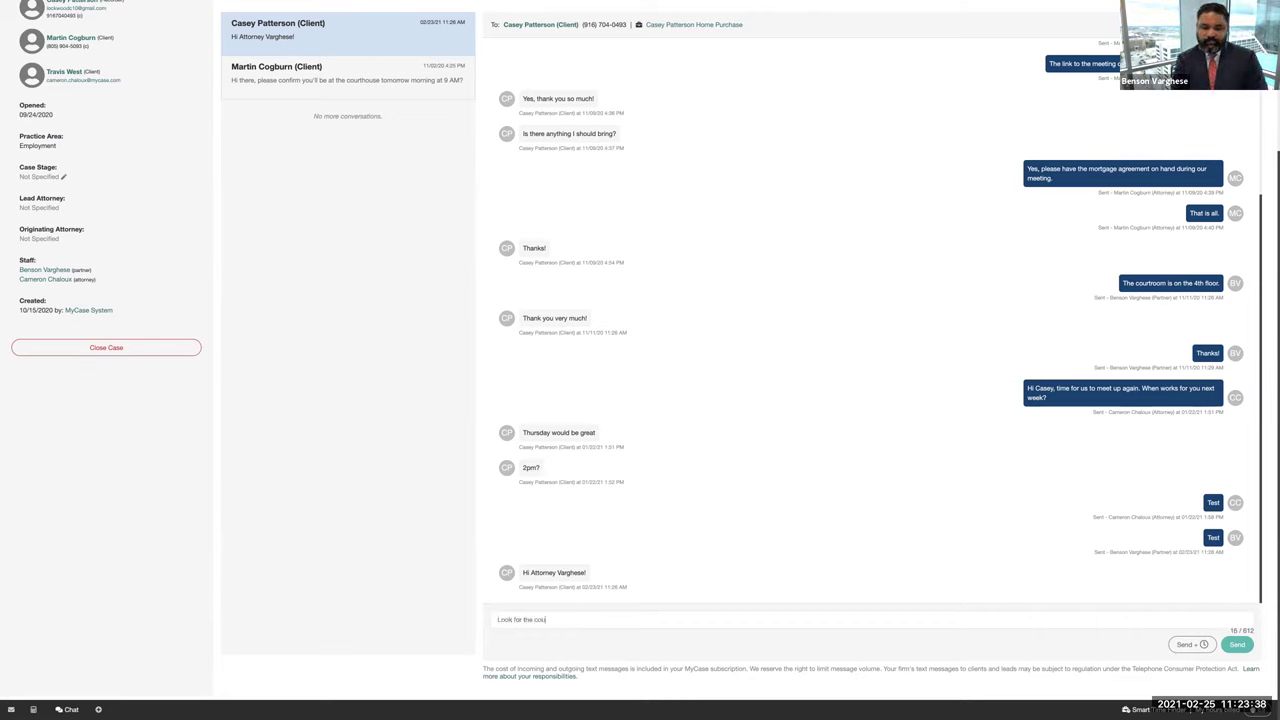
pyautogui.write('rt lan')
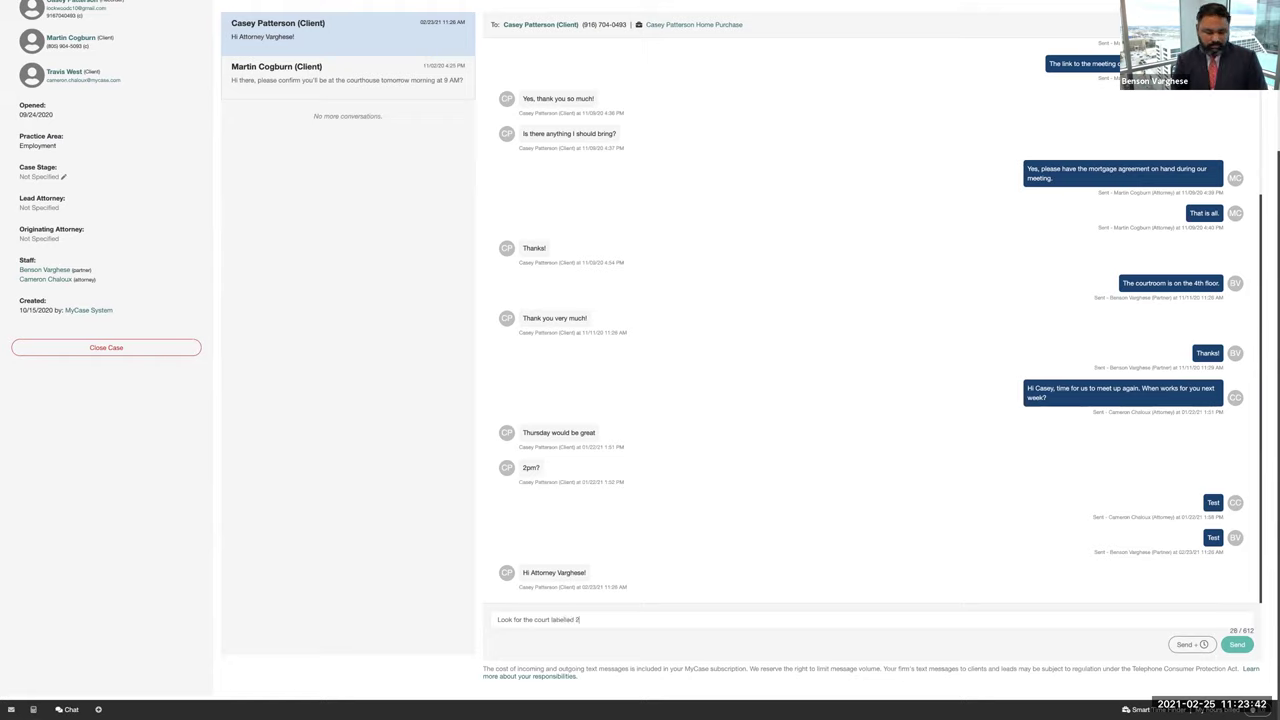
pyautogui.write('13th.')
pyautogui.press('Return')
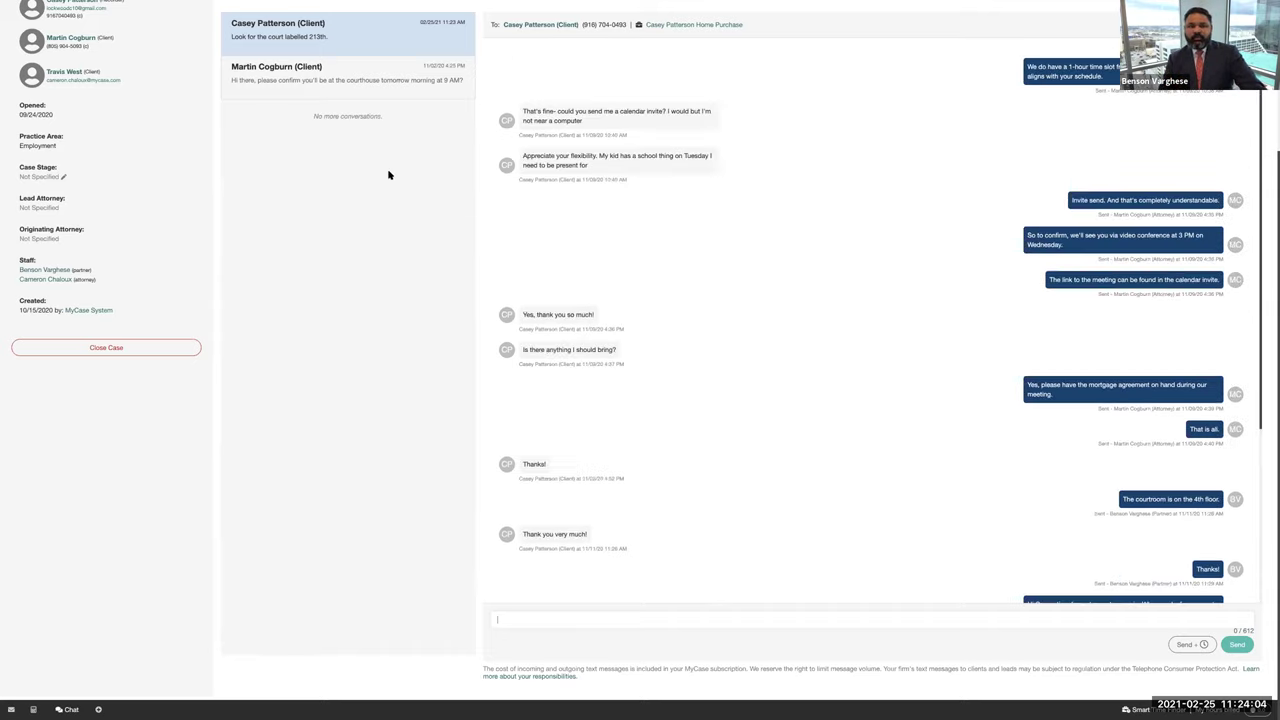
pyautogui.scroll(3, 208, 58)
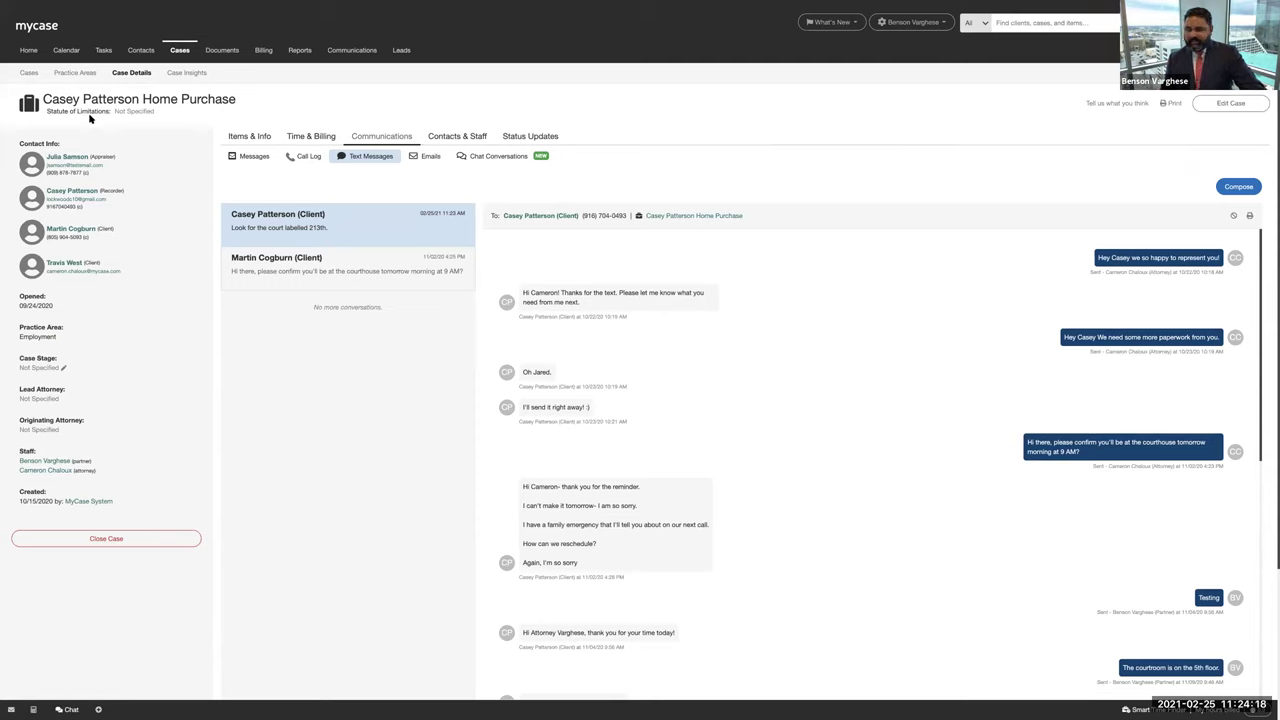
pyautogui.scroll(-10, 585, 499)
pyautogui.scroll(-5, 583, 498)
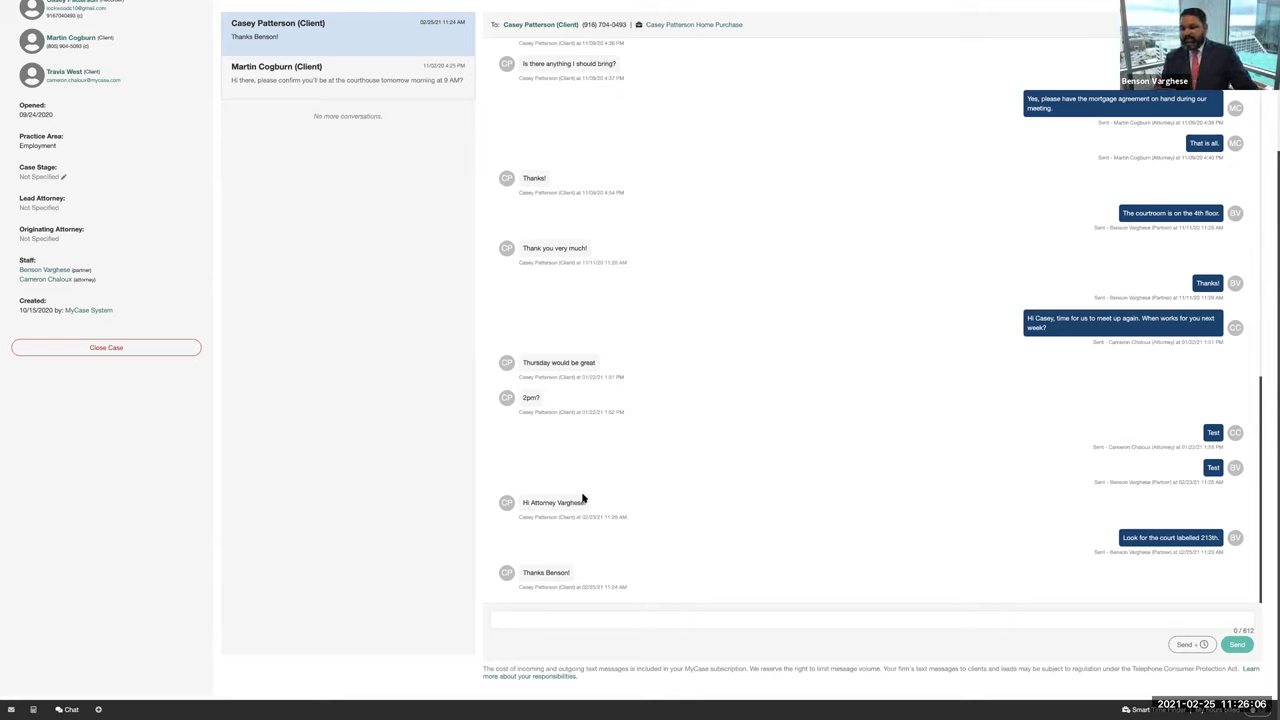
# Step: Go back to the Cases list and reopen the Home Purchase case
pyautogui.scroll(5, 734, 436)
pyautogui.scroll(-4, 773, 307)
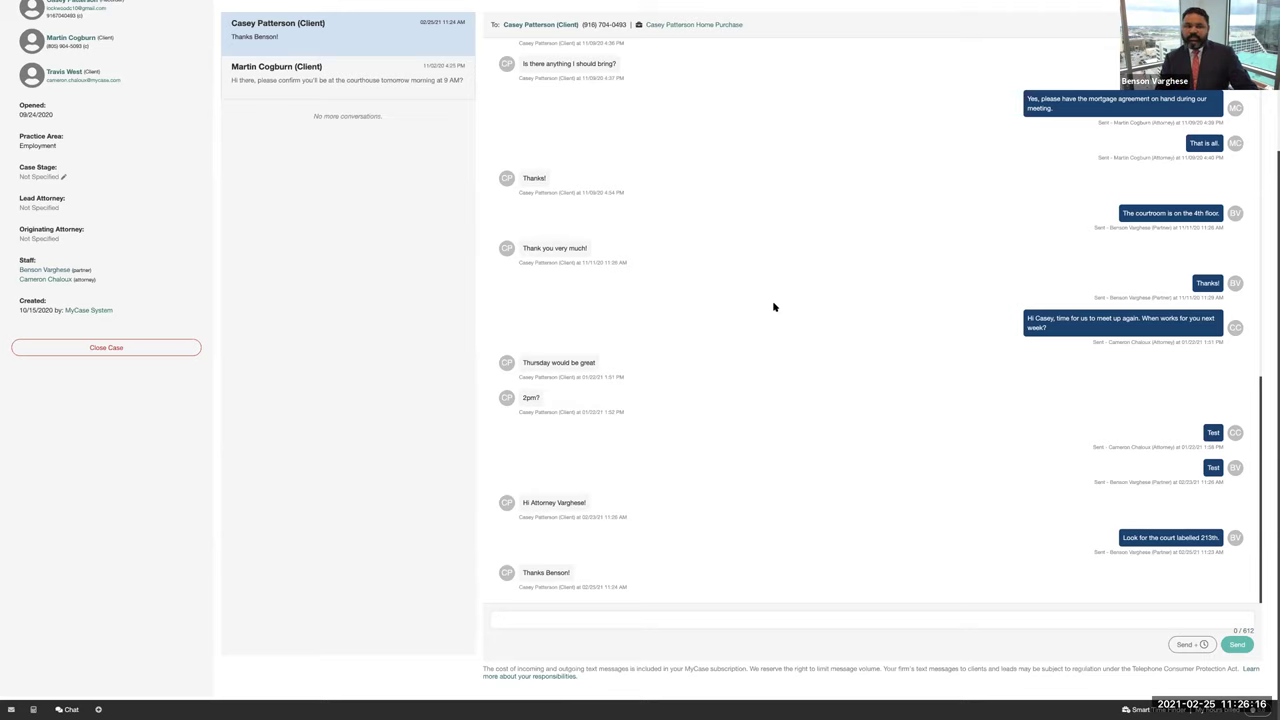
pyautogui.scroll(10, 773, 307)
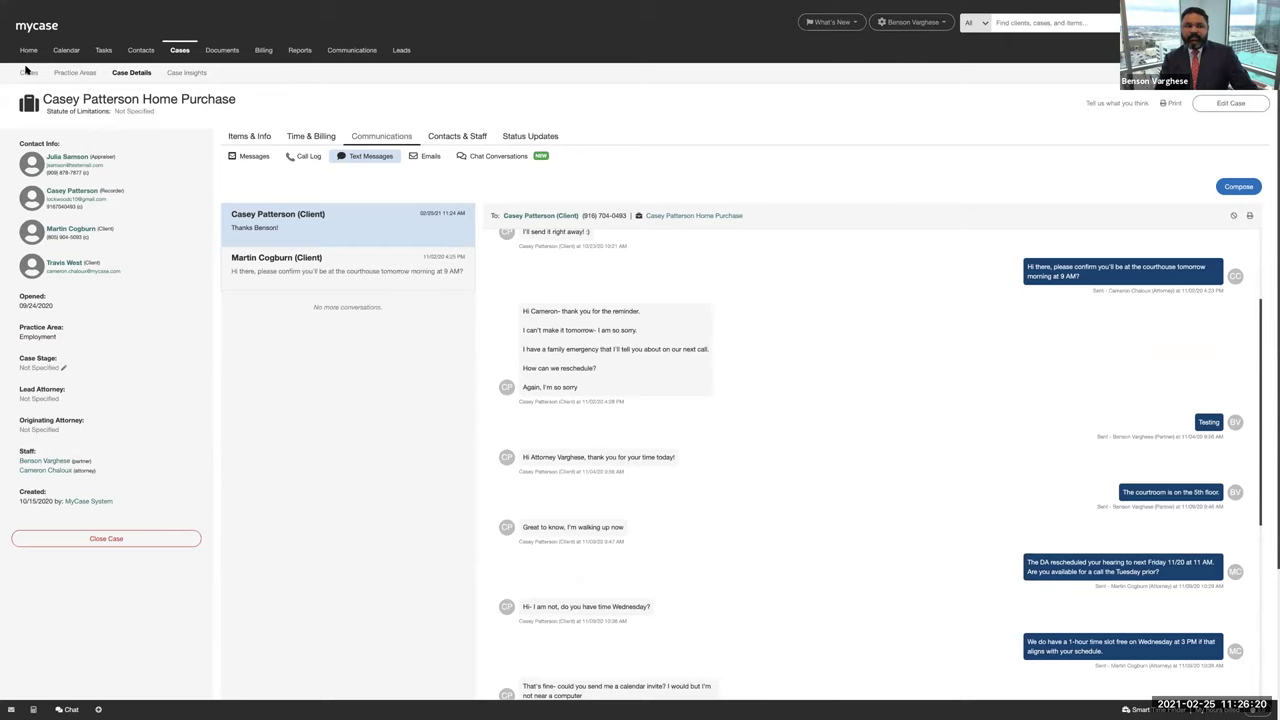
pyautogui.click(29, 72)
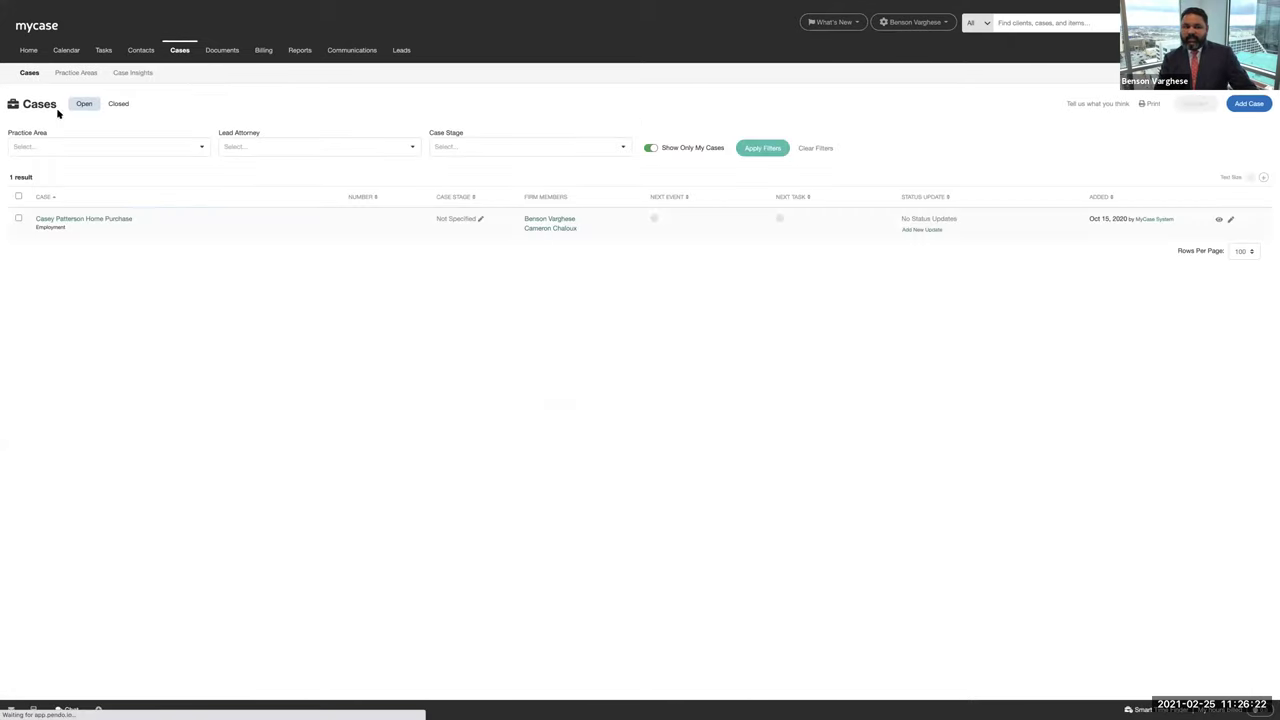
pyautogui.click(81, 220)
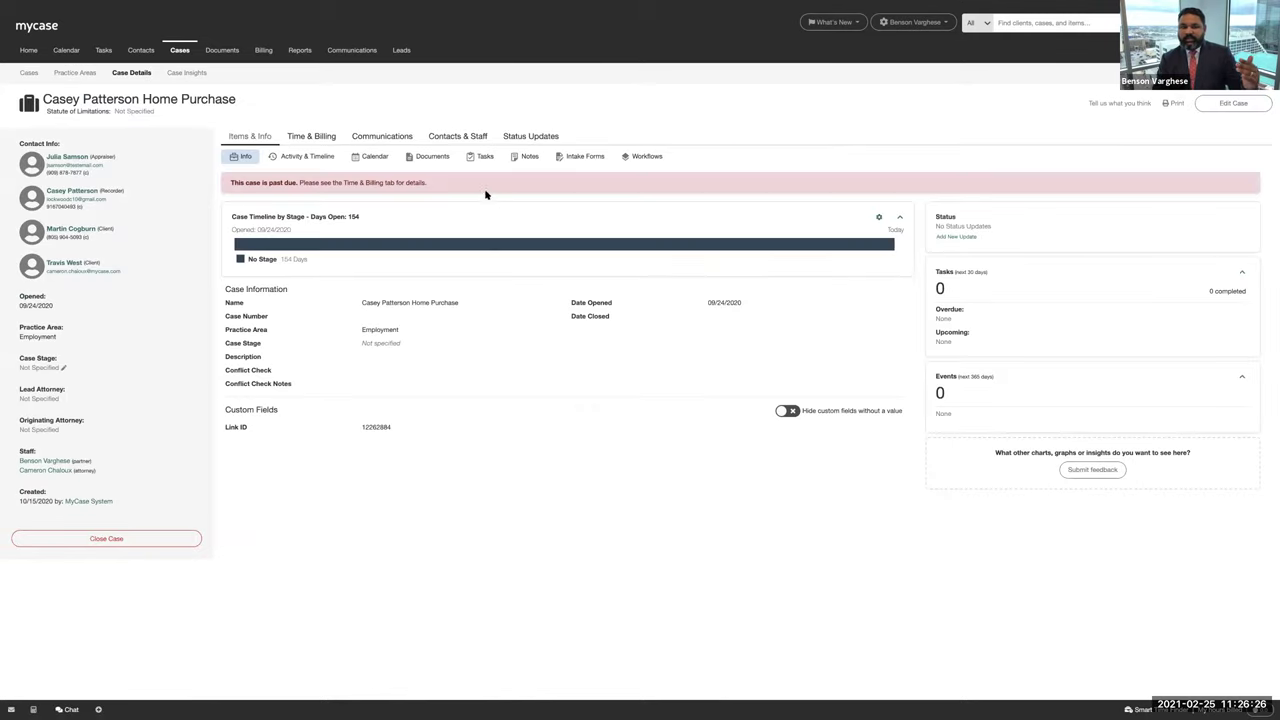
# Step: Show the case's Communications, switching from Text Messages back to the Messages list
pyautogui.click(382, 136)
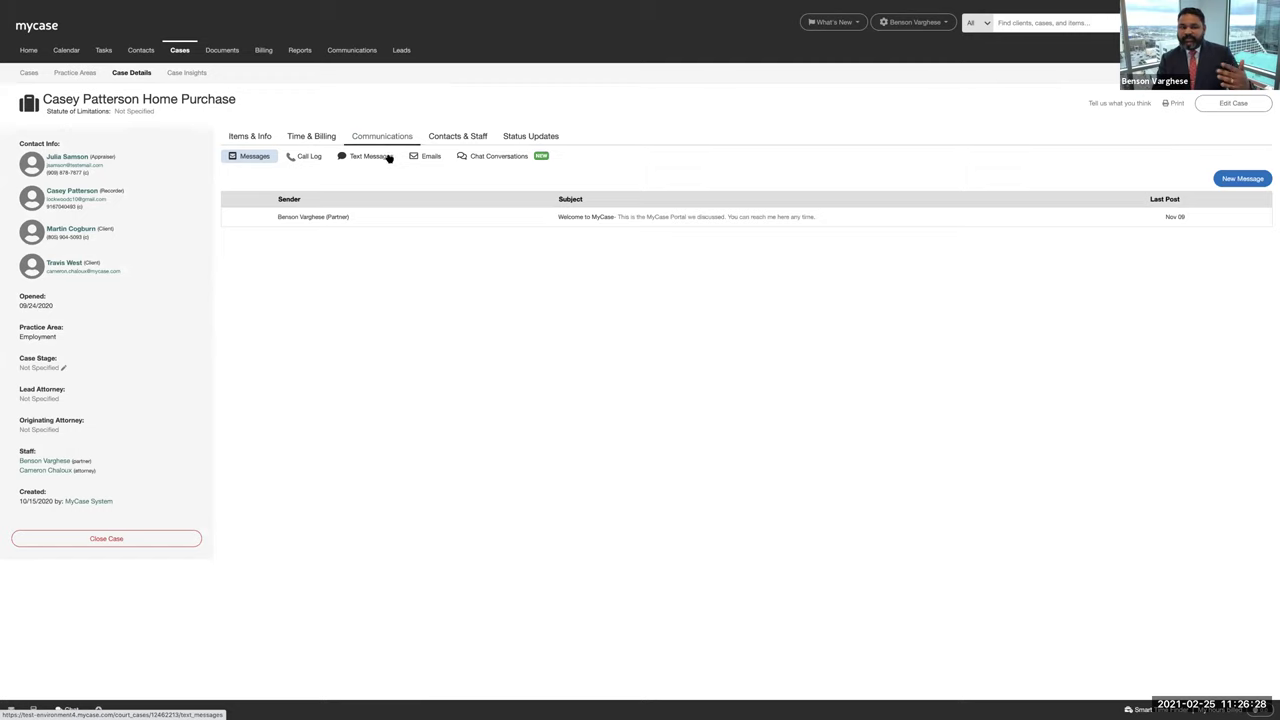
pyautogui.click(368, 156)
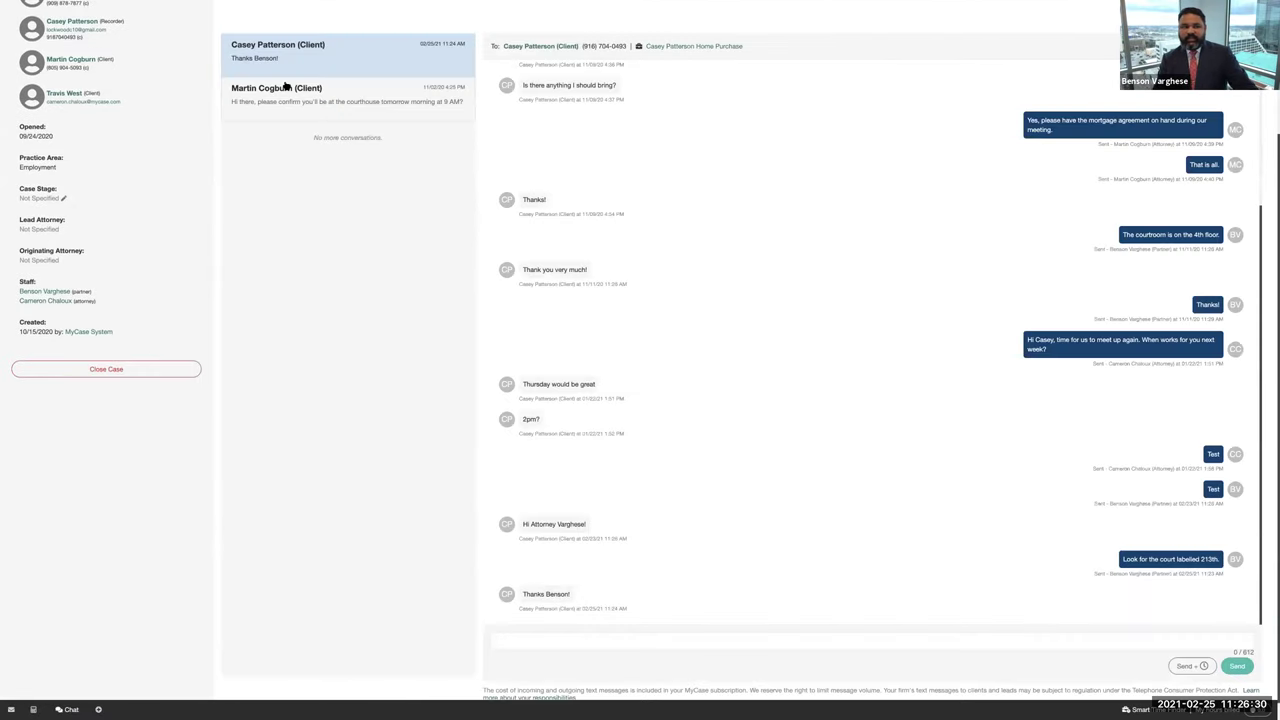
pyautogui.scroll(3, 97, 69)
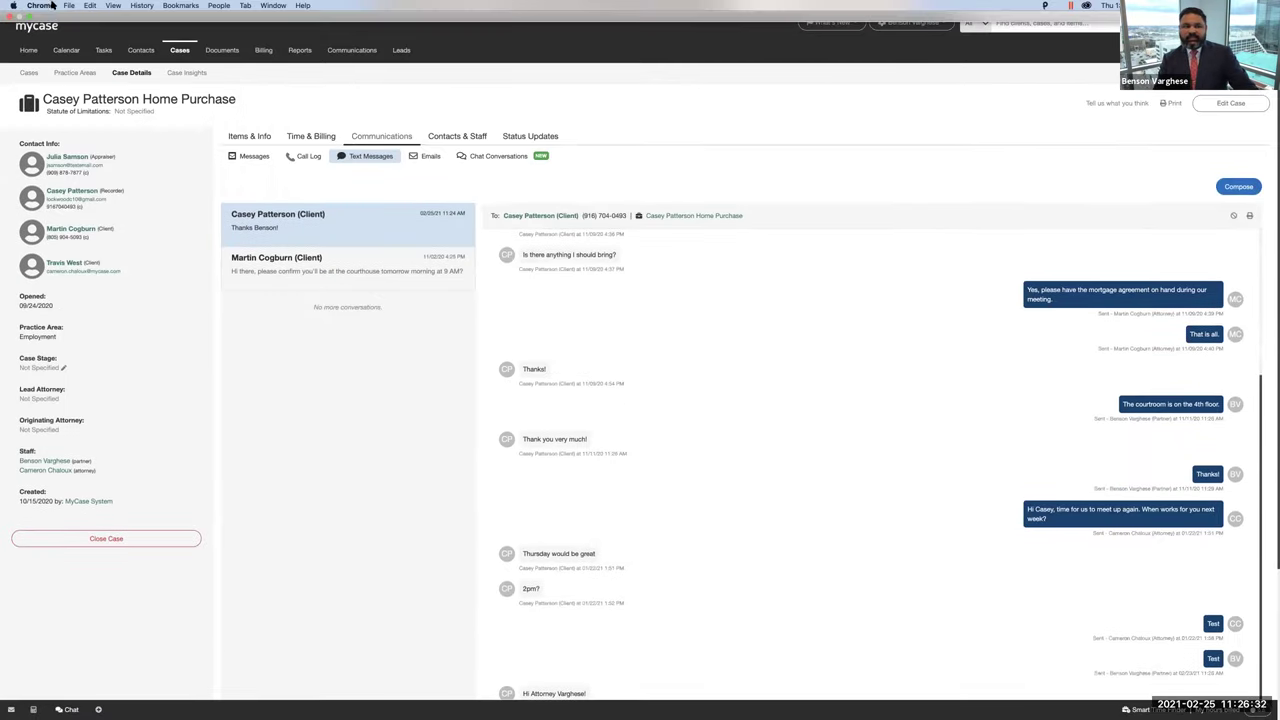
pyautogui.click(364, 152)
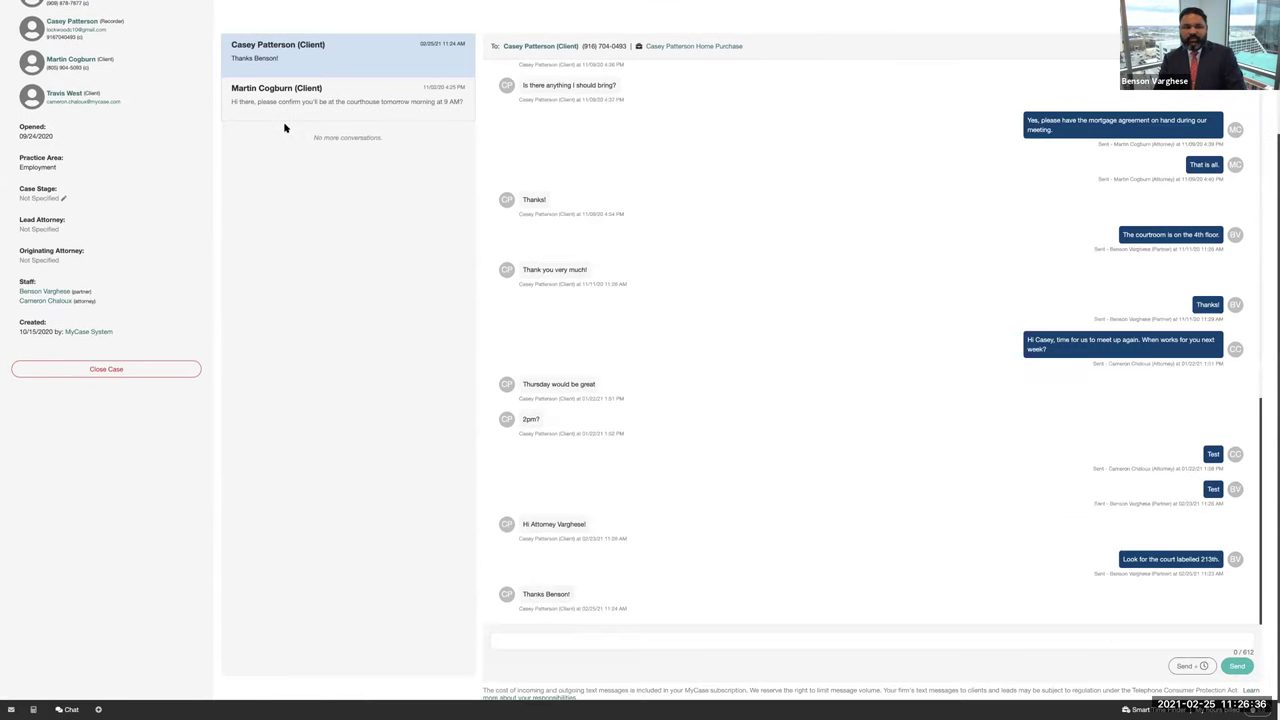
pyautogui.scroll(3, 300, 500)
pyautogui.click(247, 159)
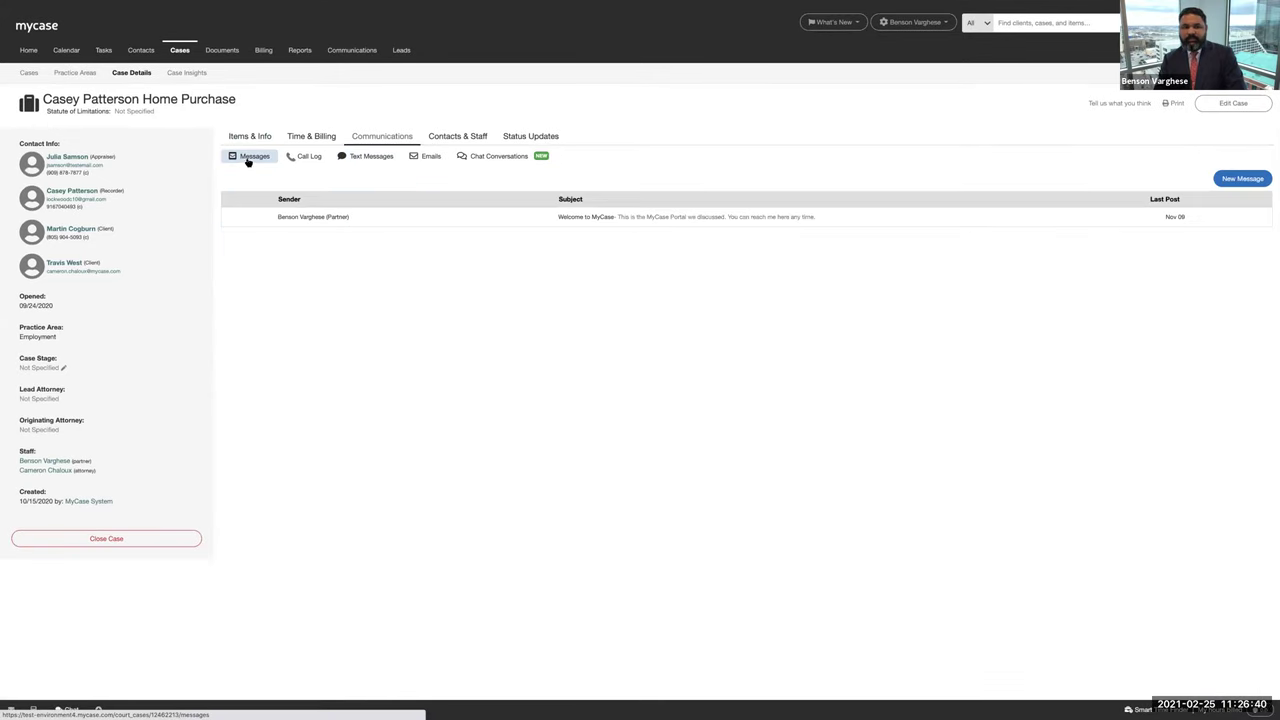
pyautogui.click(755, 219)
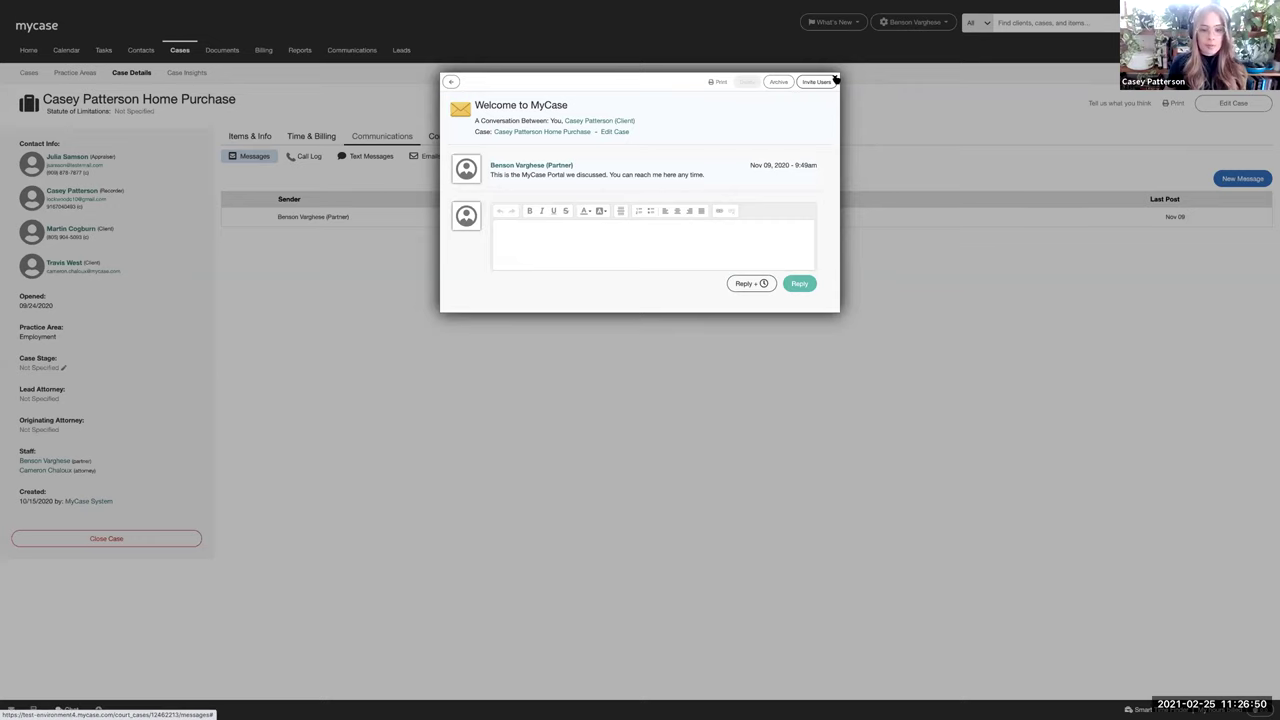
pyautogui.click(836, 78)
pyautogui.moveTo(412, 60)
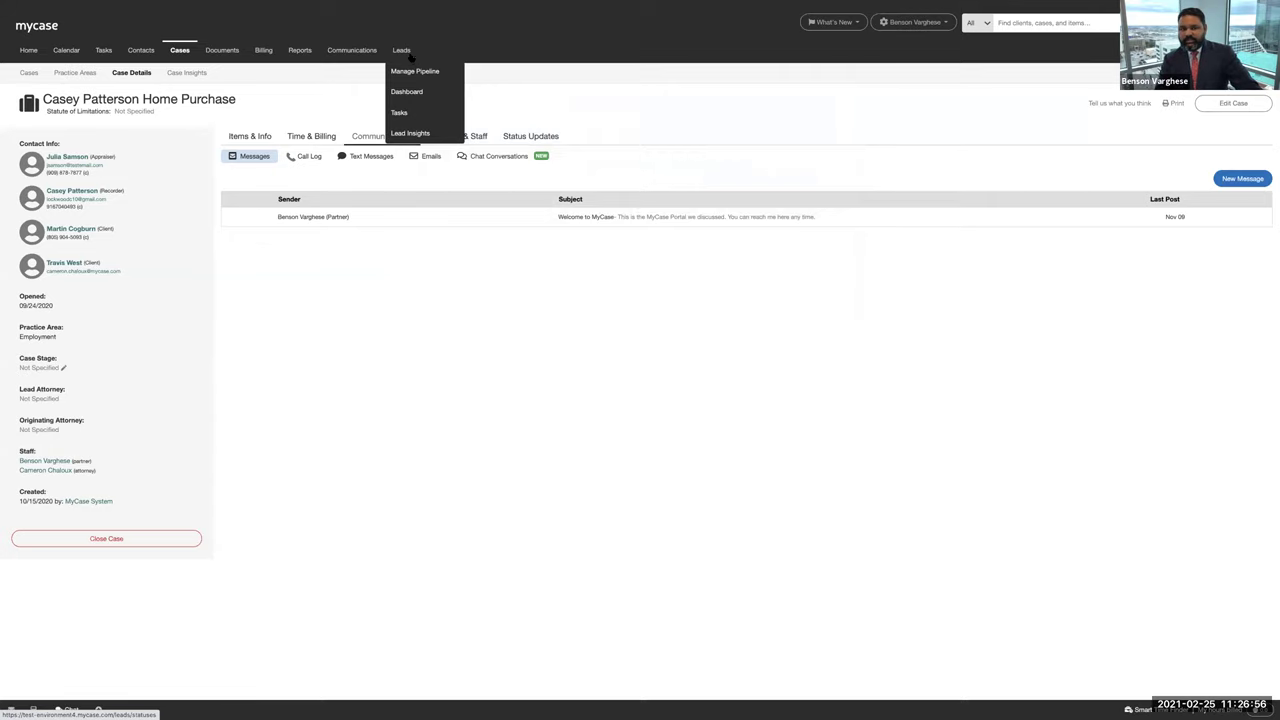
# Step: View the Leads Manage Pipeline status columns, then go back to the Home dashboard
pyautogui.click(410, 55)
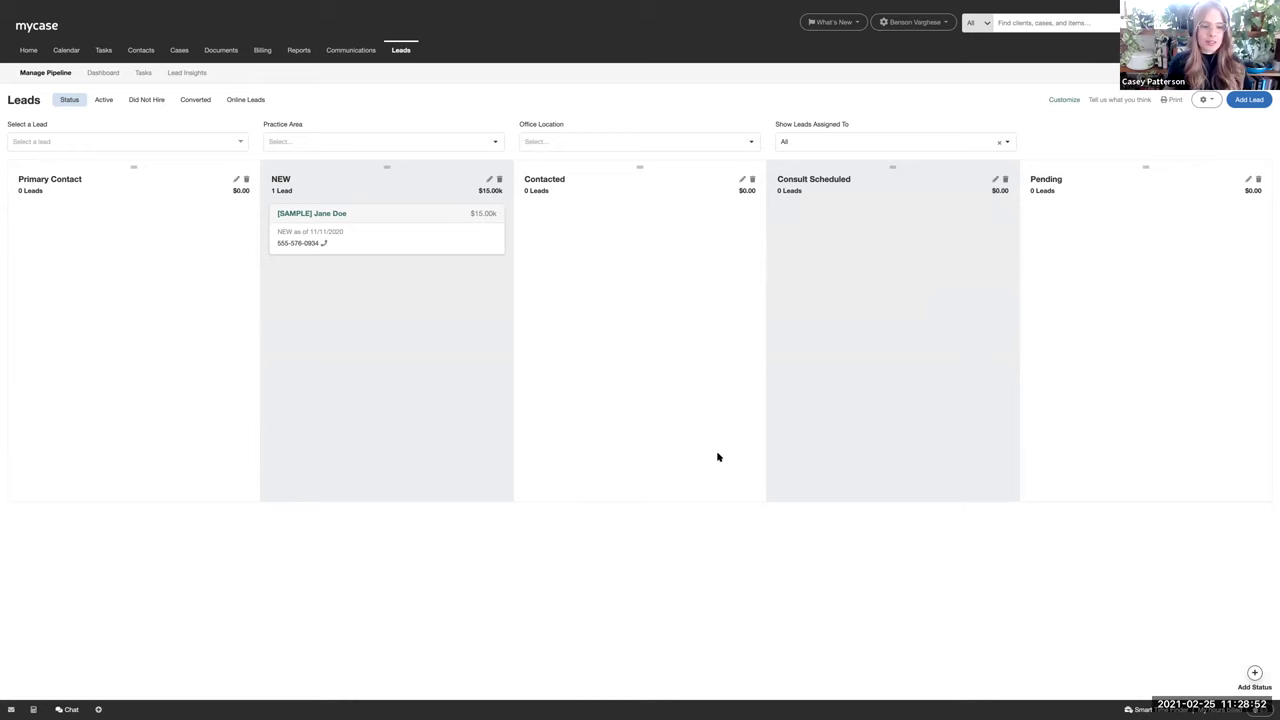
pyautogui.click(29, 53)
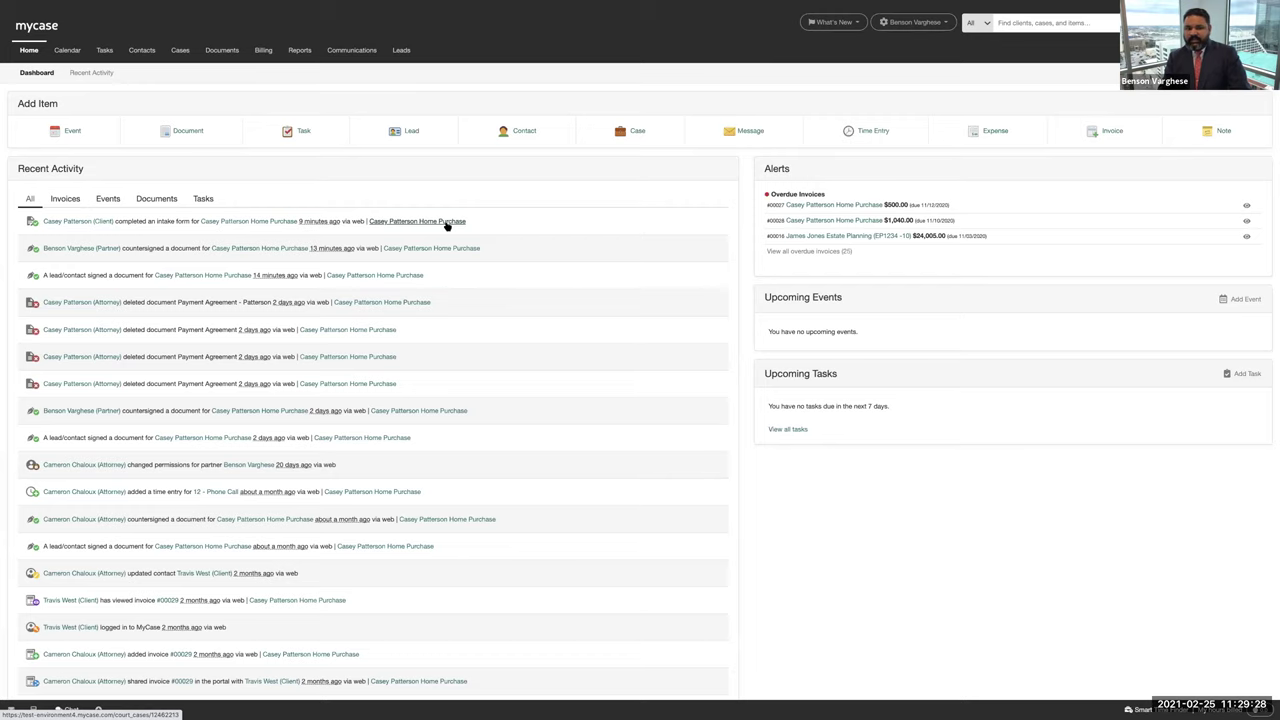
# Step: Open the Home Purchase case from the dashboard's Recent Activity list
pyautogui.click(447, 221)
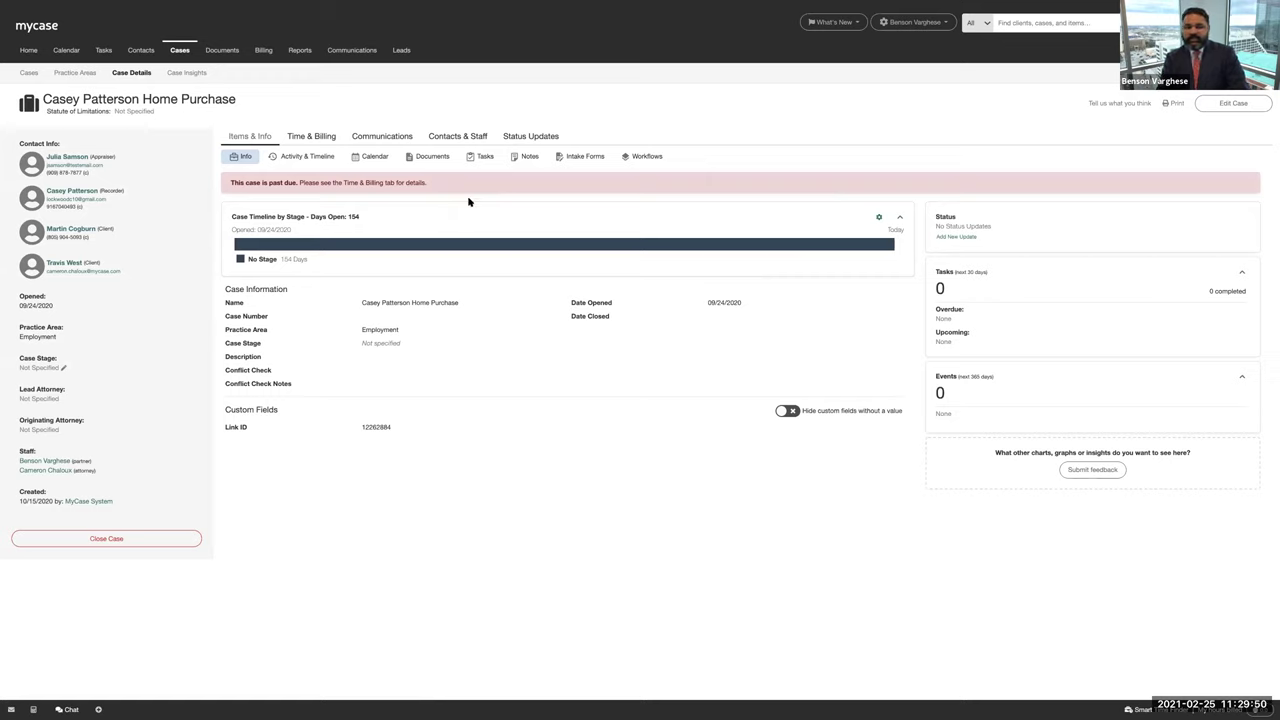
# Step: Show the Home Purchase case's invoices: 00029 sent for $845, and 00028 and 00027 overdue
pyautogui.click(311, 146)
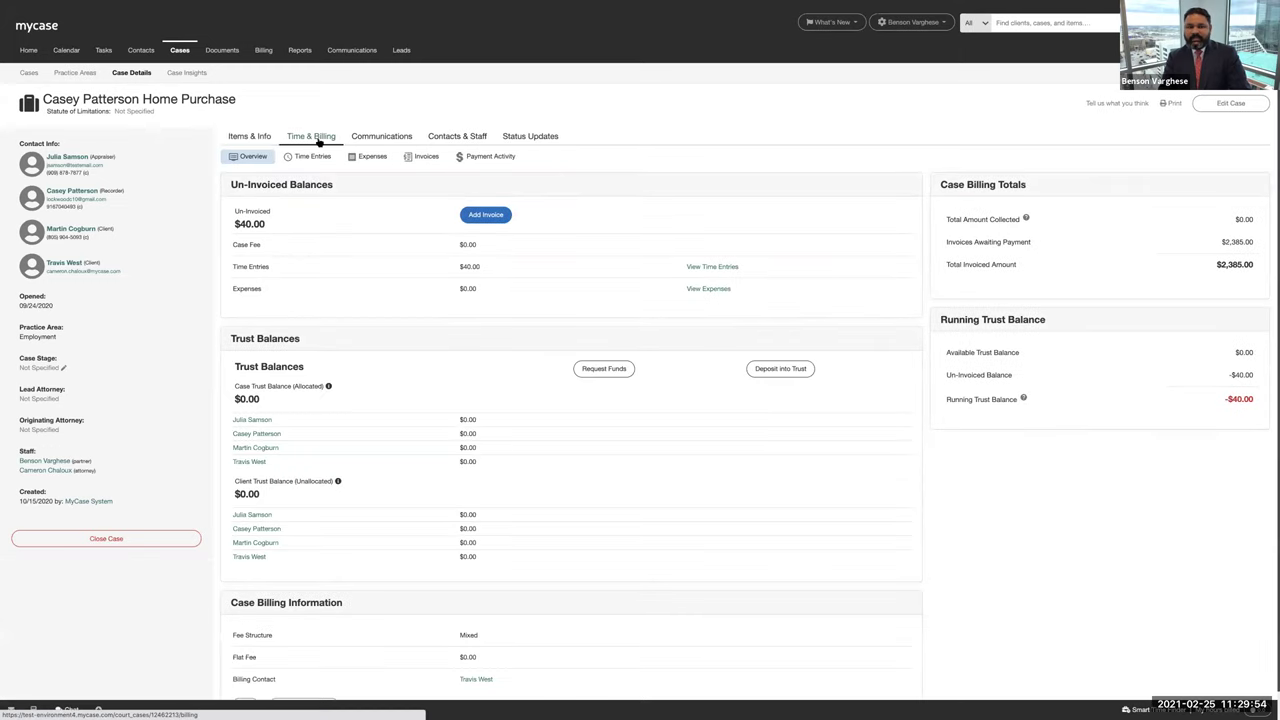
pyautogui.click(421, 156)
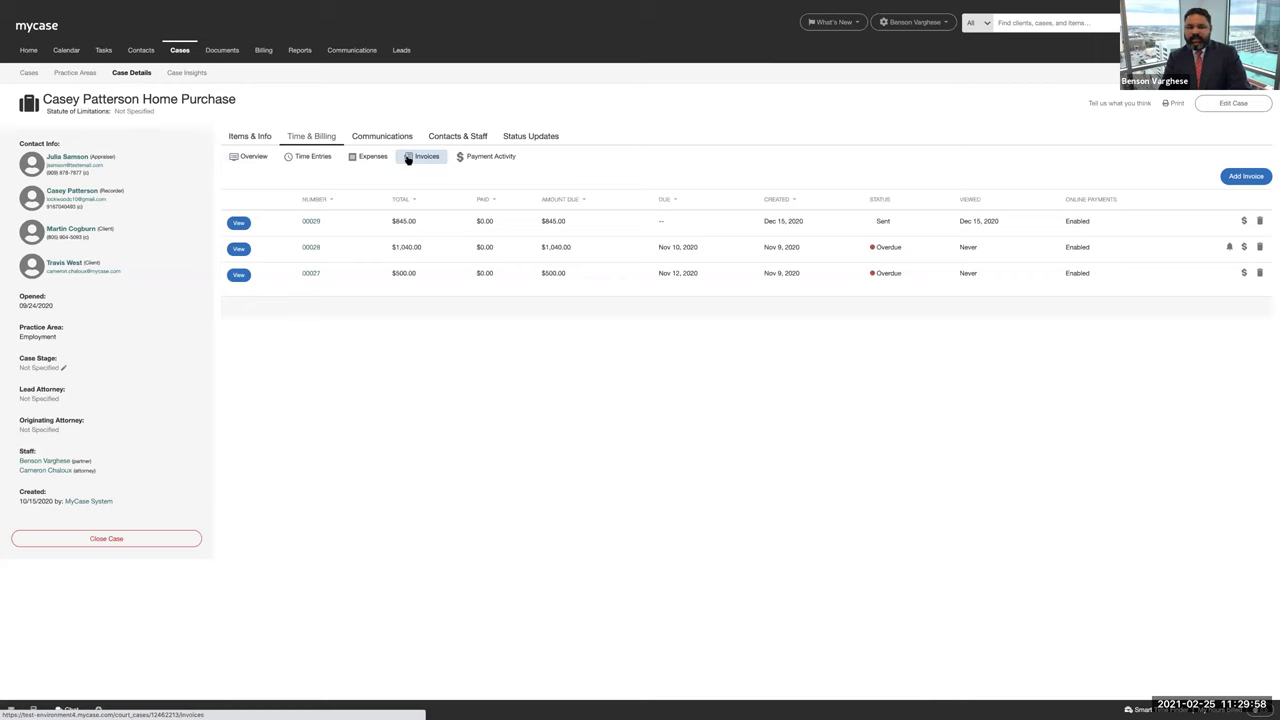
# Step: Open invoice #00029 ($845 due) and text its no-login payment link to the matter's client
pyautogui.click(311, 222)
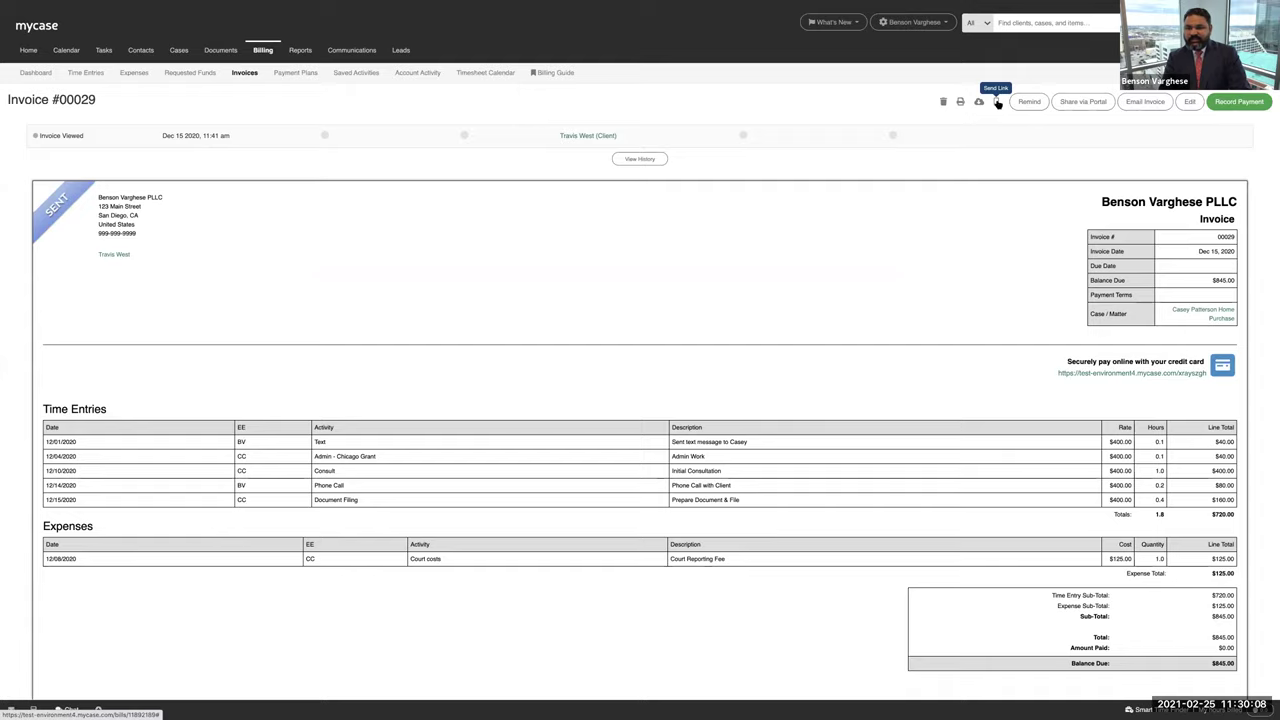
pyautogui.click(997, 103)
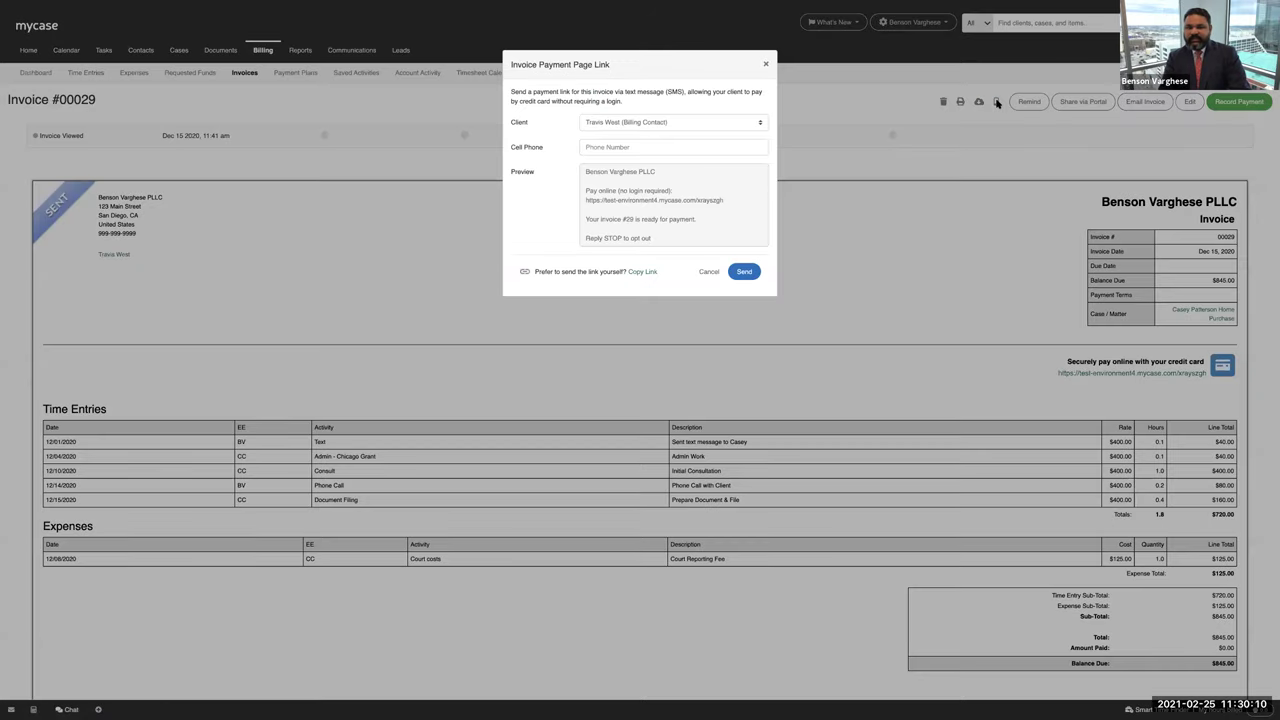
pyautogui.click(661, 117)
pyautogui.click(663, 105)
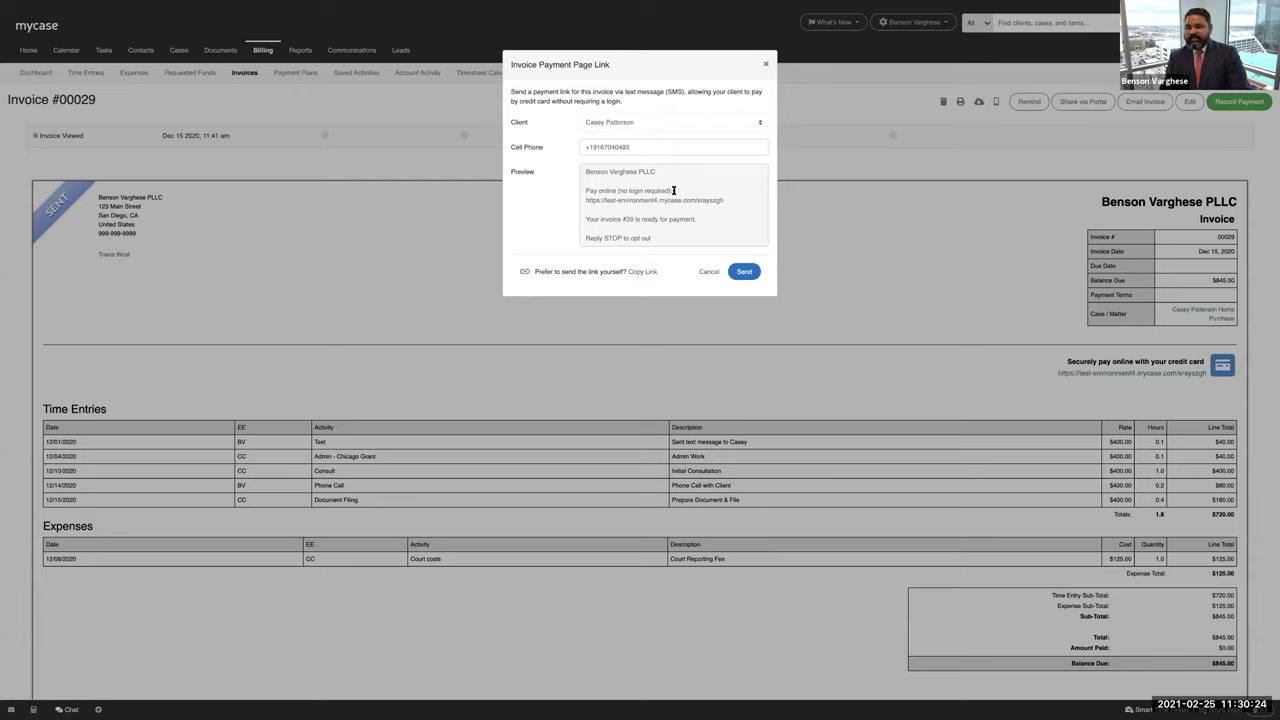
pyautogui.moveTo(674, 190); pyautogui.dragTo(616, 191)
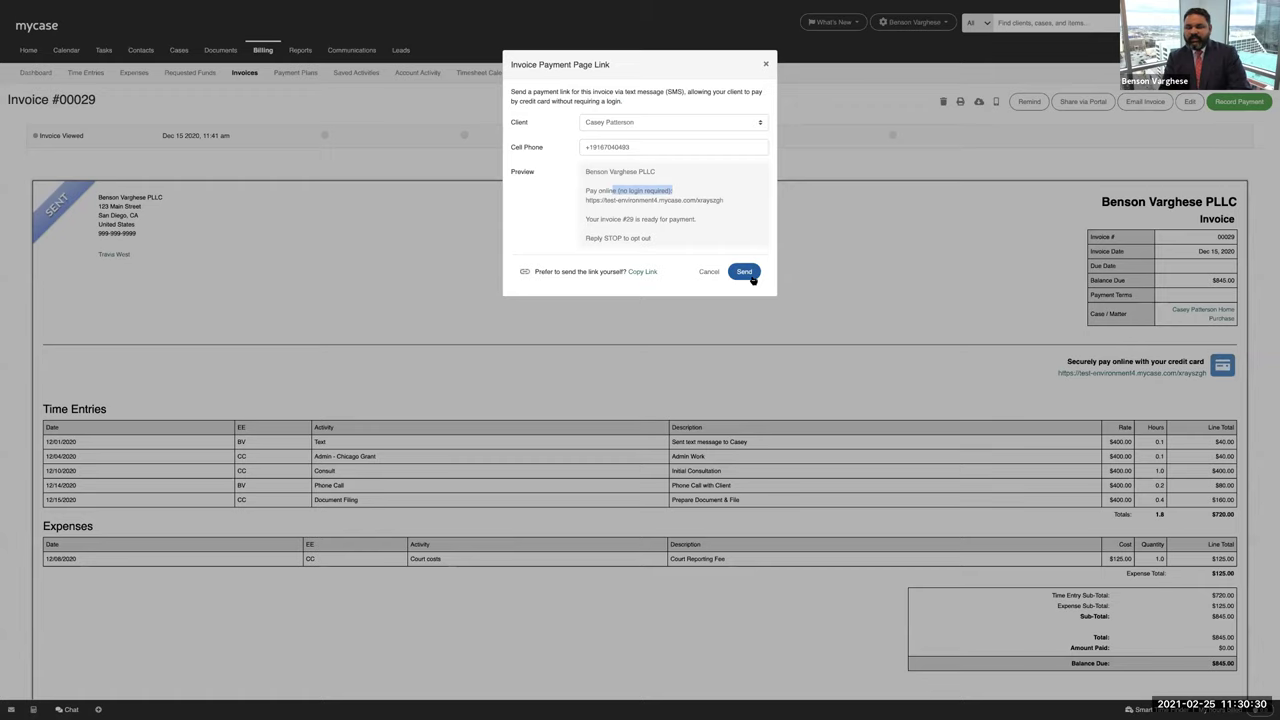
pyautogui.click(745, 272)
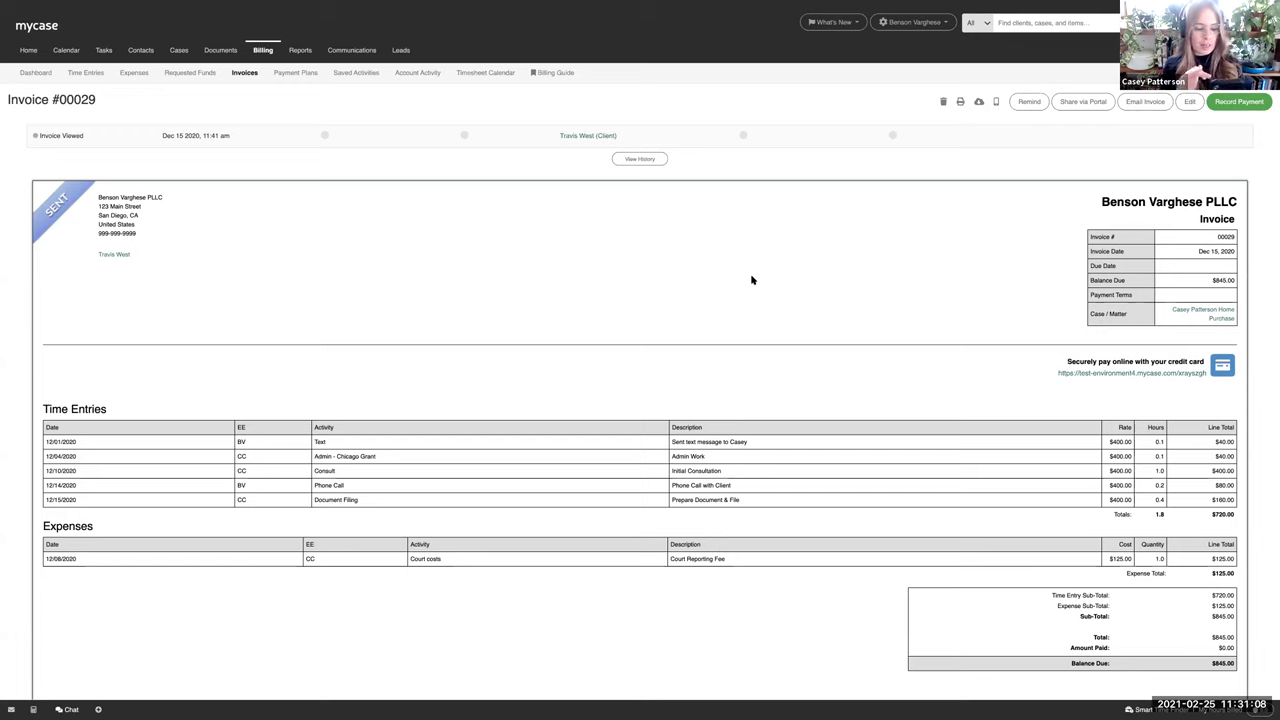
pyautogui.click(1084, 373)
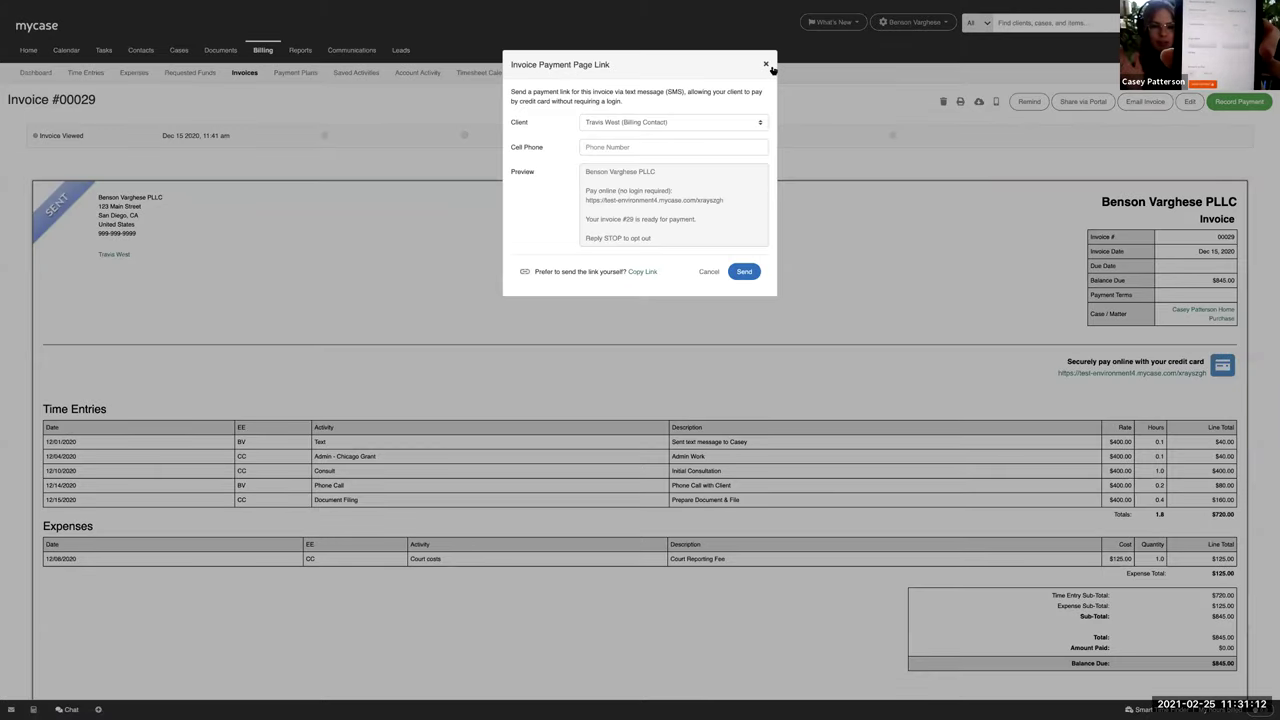
pyautogui.tripleClick(655, 201)
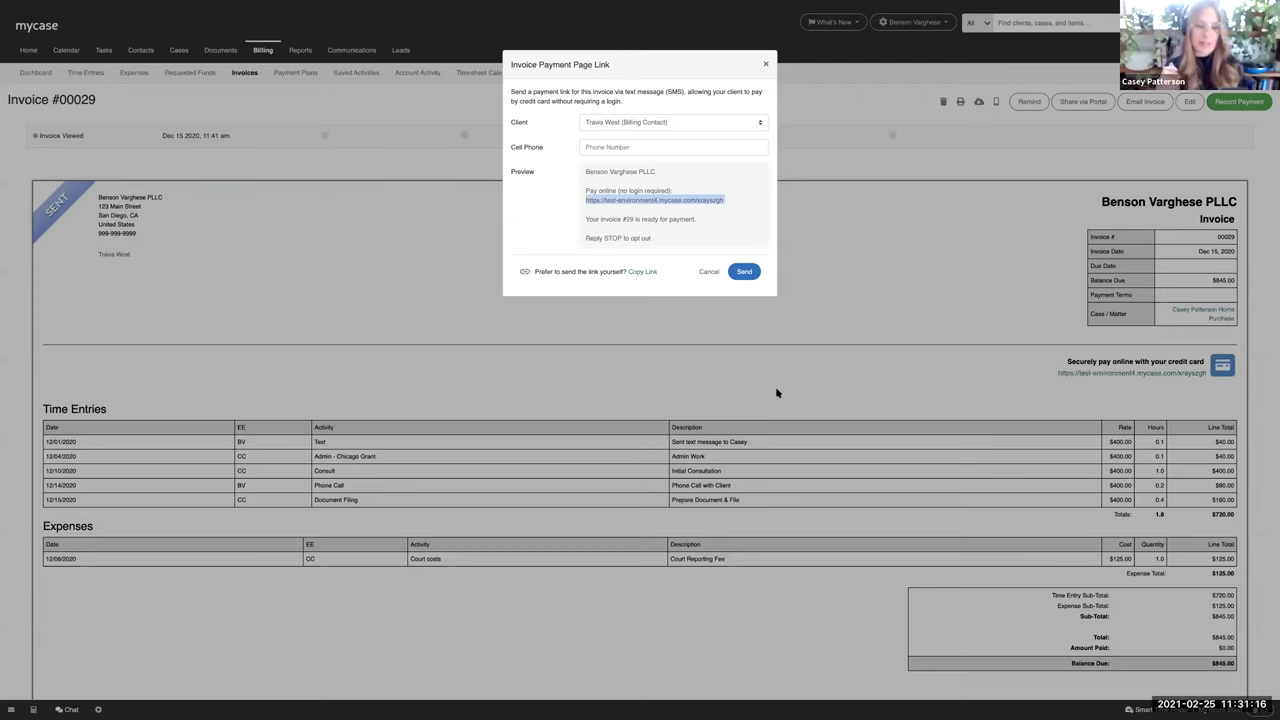
pyautogui.click(837, 351)
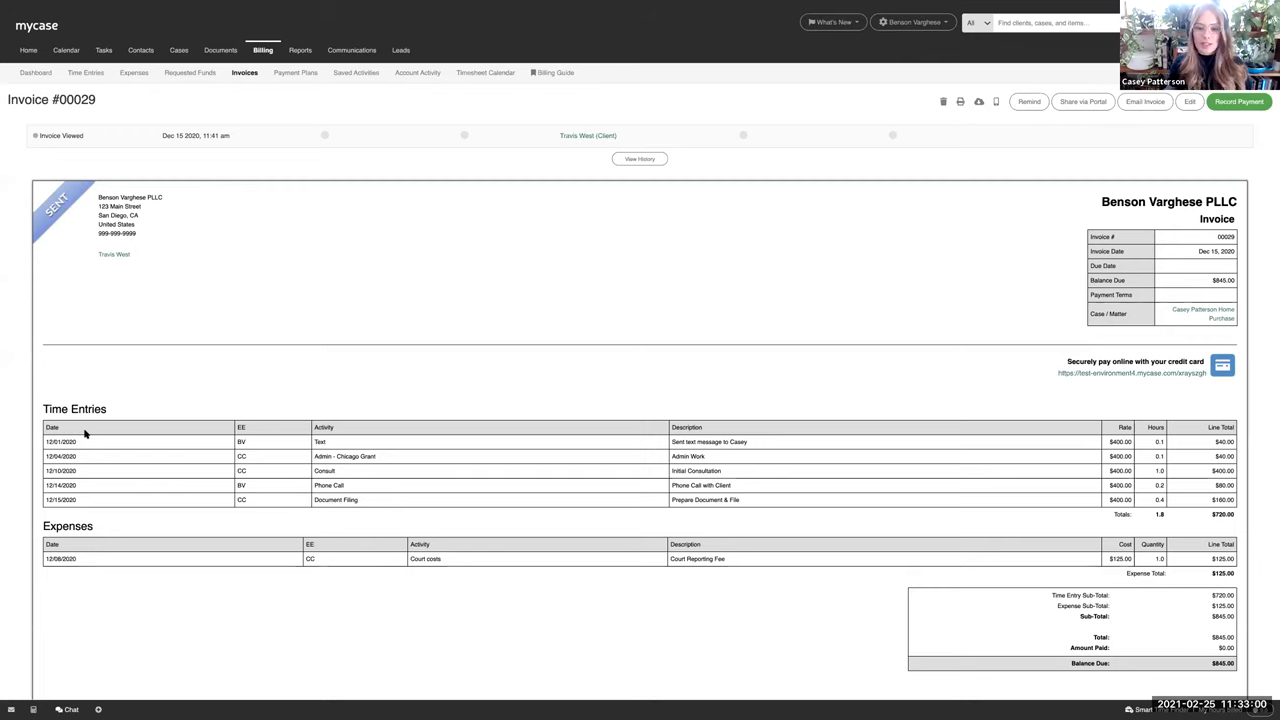
# Step: Leave invoice #00029 and go back to the MyCase home page
pyautogui.click(33, 60)
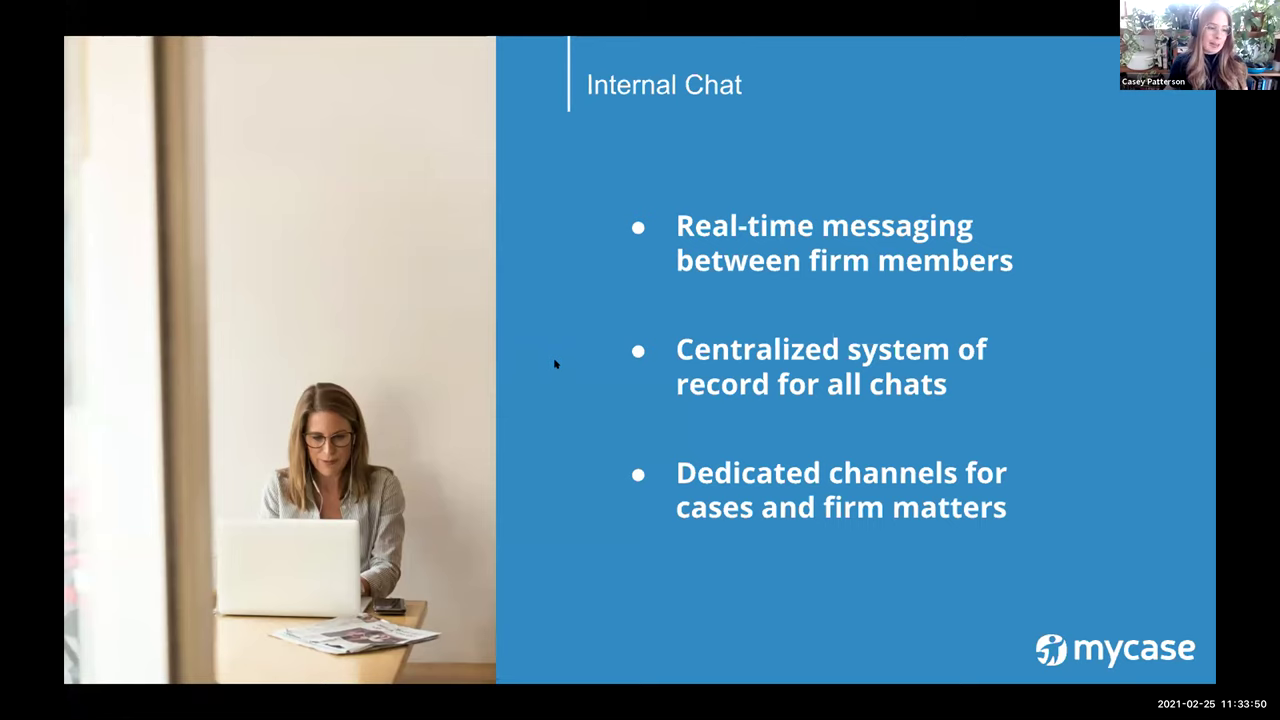
# Step: Advance through the eSignature divider, quote and benefit slides to slide 15, 03 Intake Forms
pyautogui.press('Right')
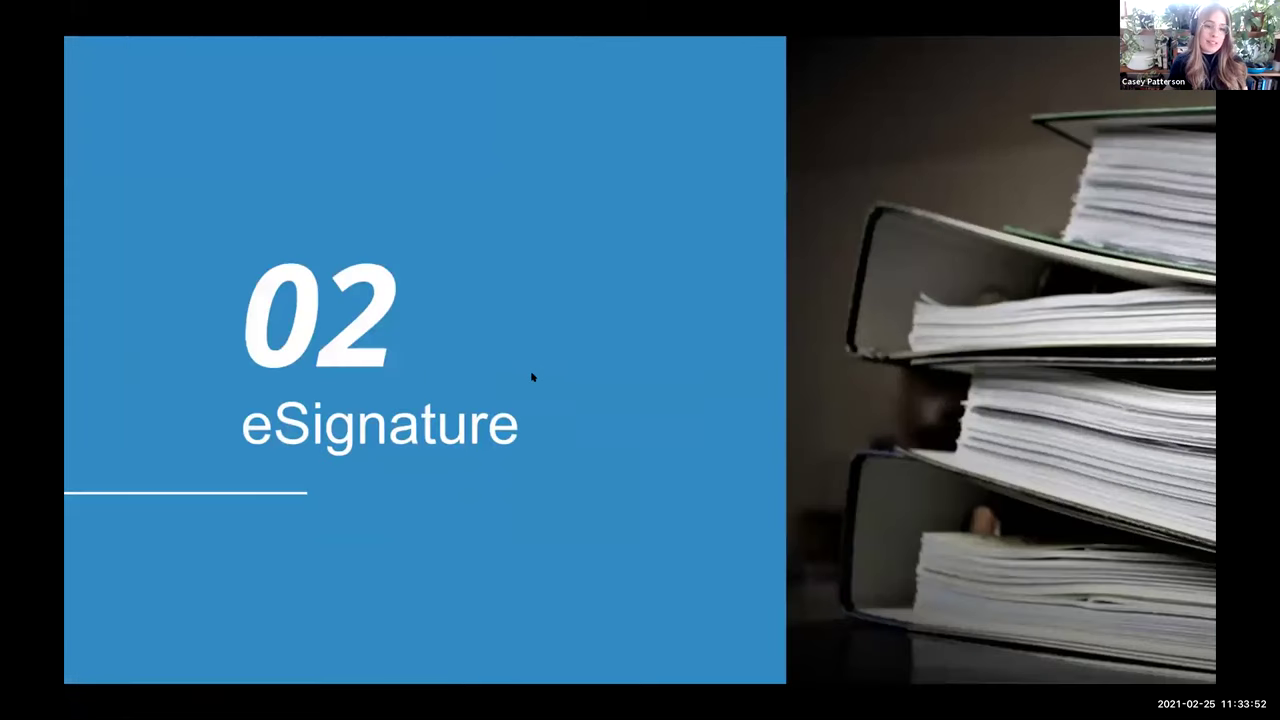
pyautogui.press('Right')
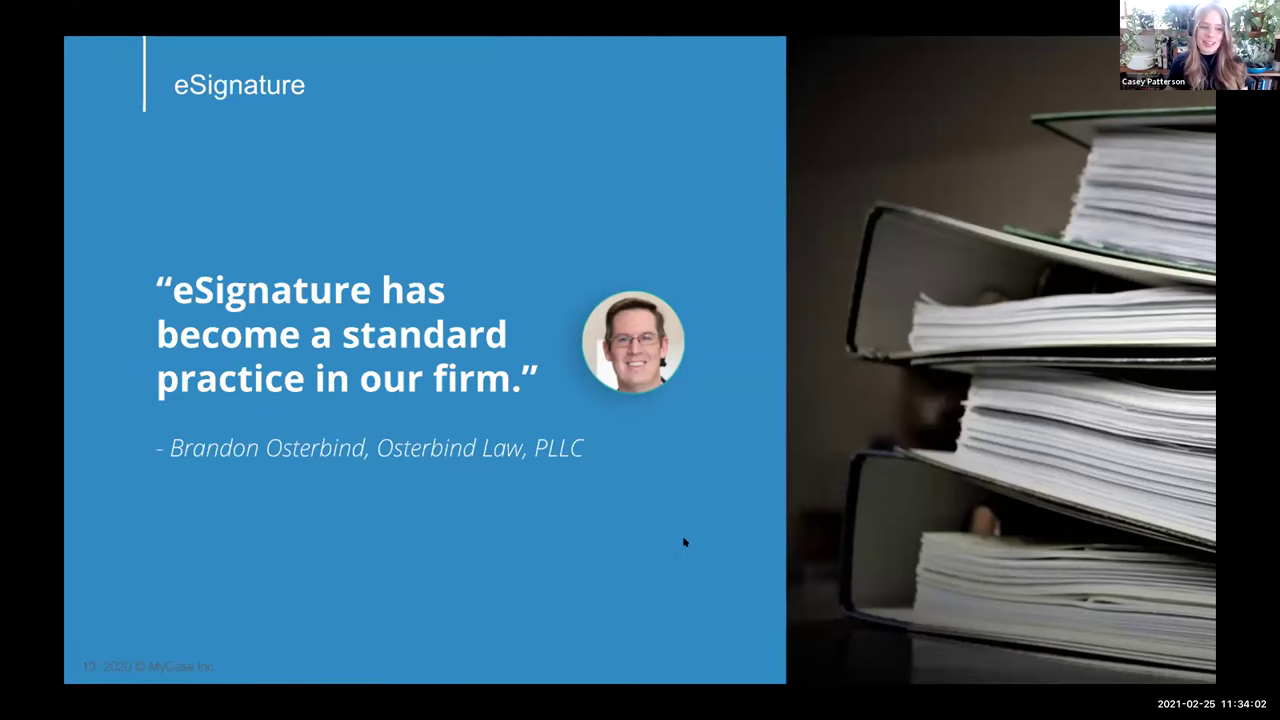
pyautogui.press('Right')
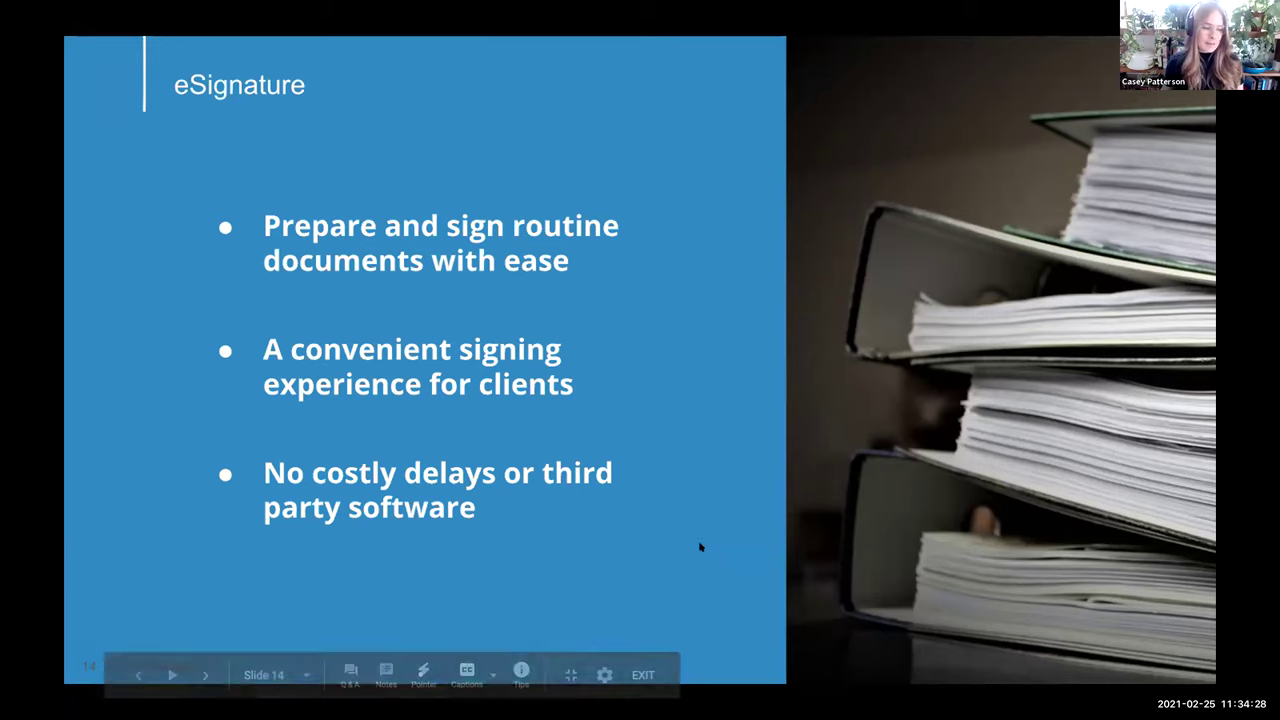
pyautogui.click(751, 556)
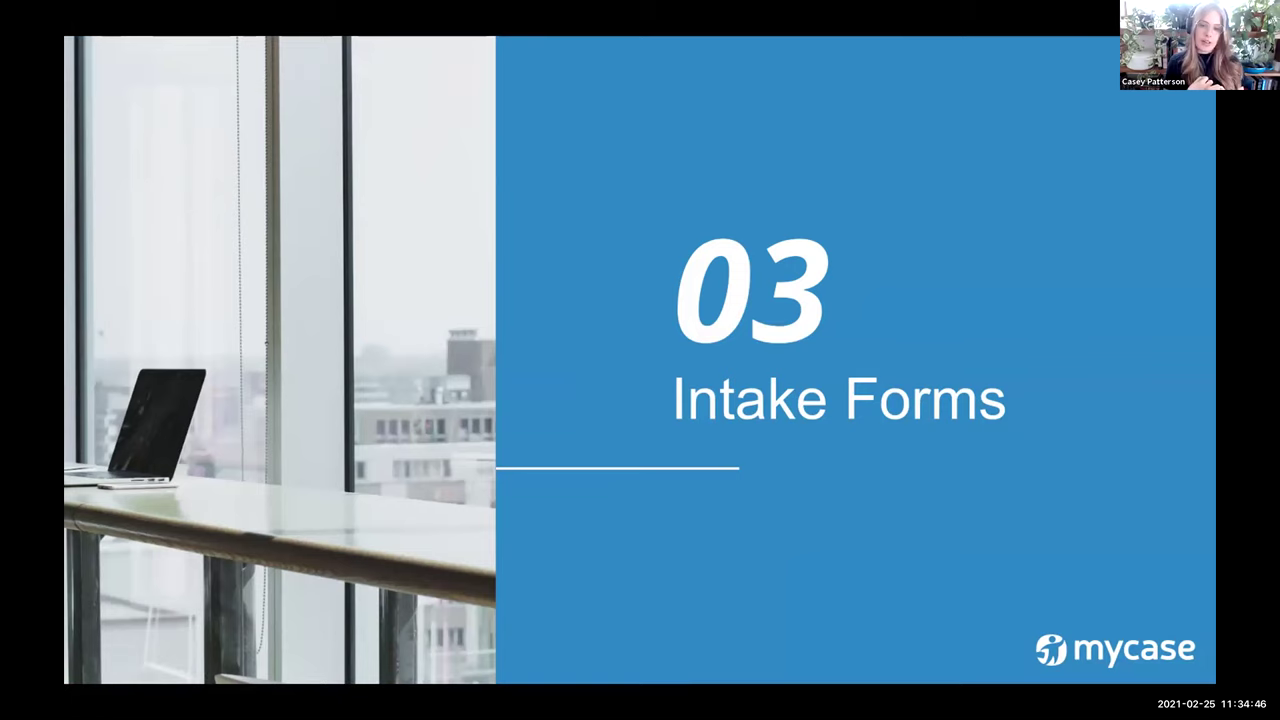
# Step: Advance past the Intake Forms slides to slide 18, the 04 2-Way Texting divider
pyautogui.click(750, 570)
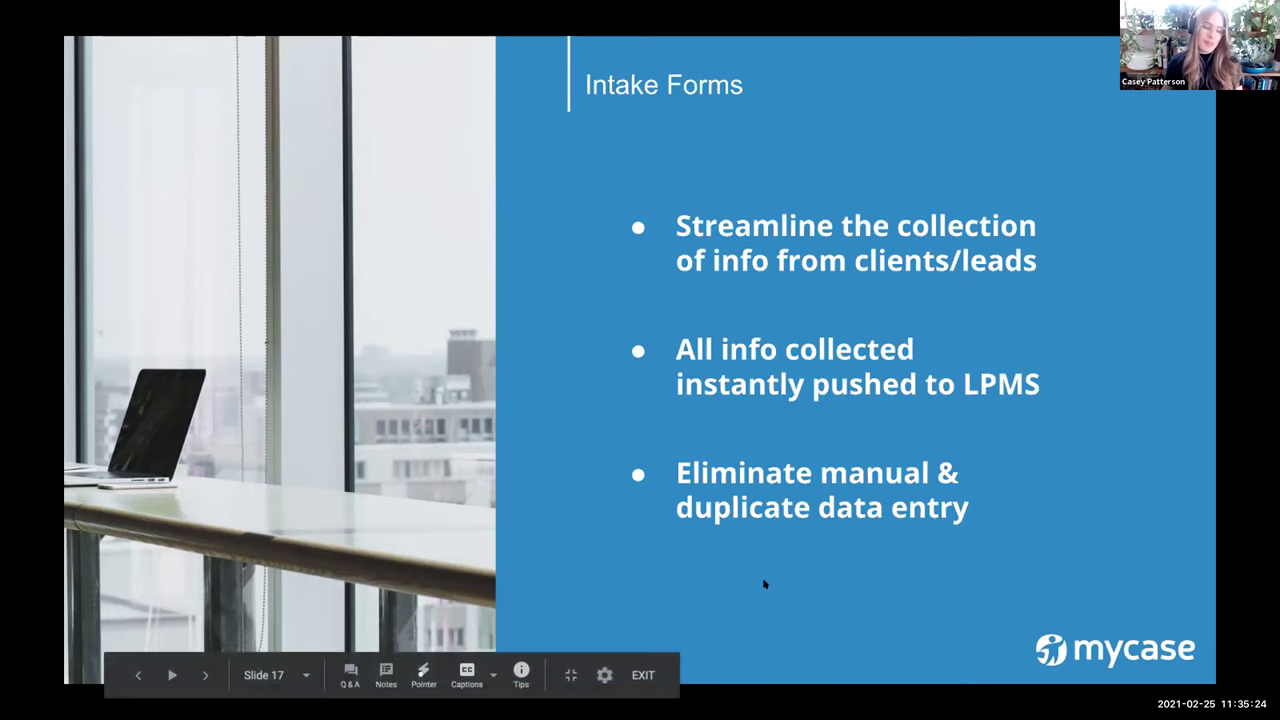
pyautogui.press('Right')
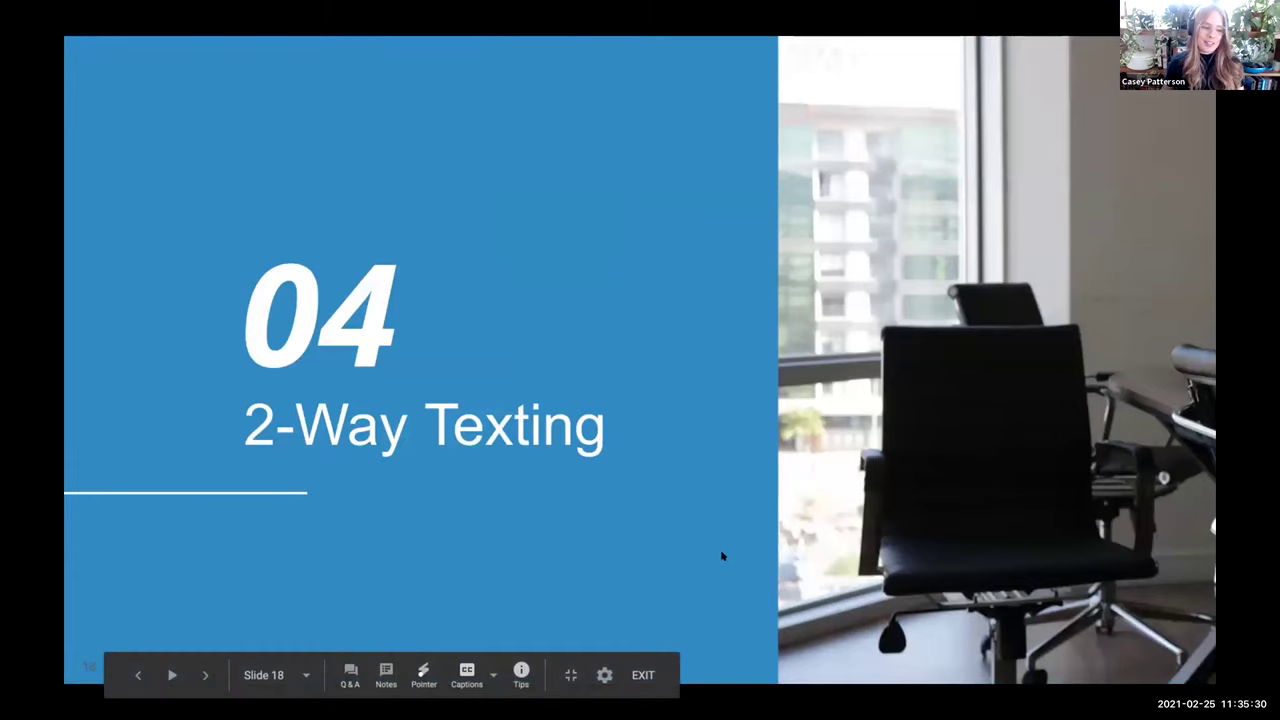
# Step: Step through the 2-Way Texting quote and benefit bullets to slide 21, 05 Text Message Reminders
pyautogui.press('Right')
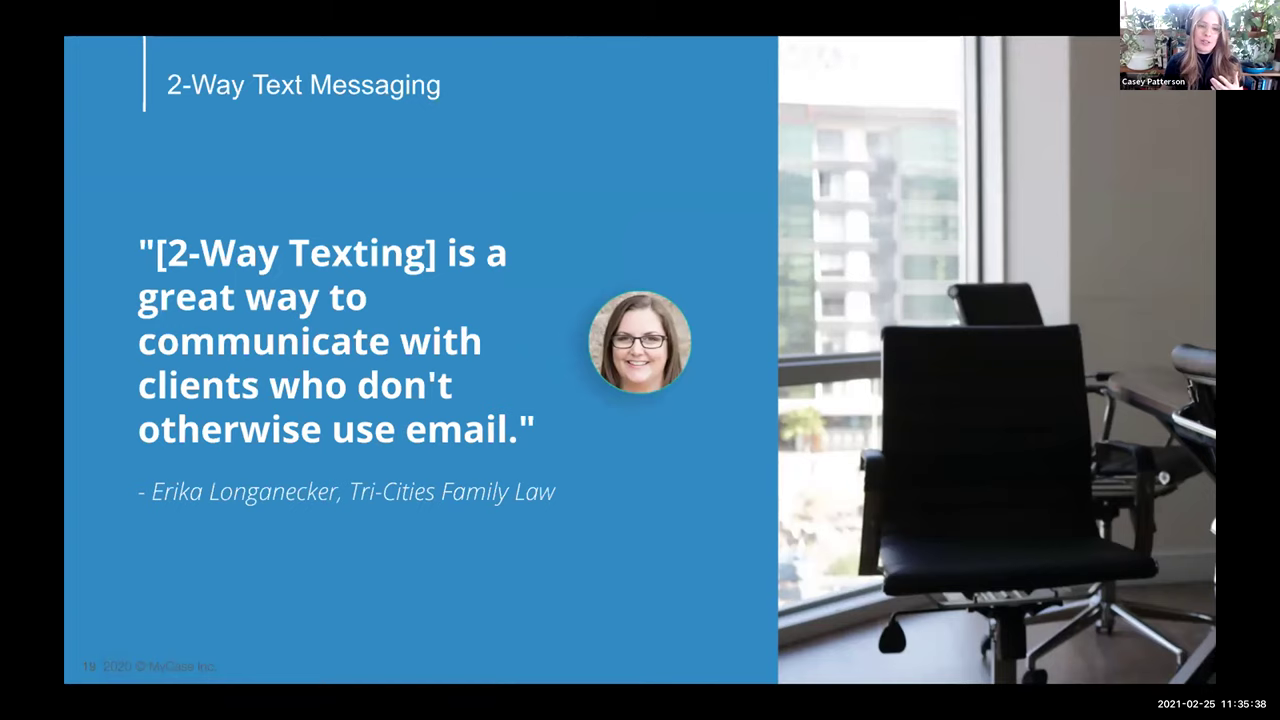
pyautogui.click(712, 556)
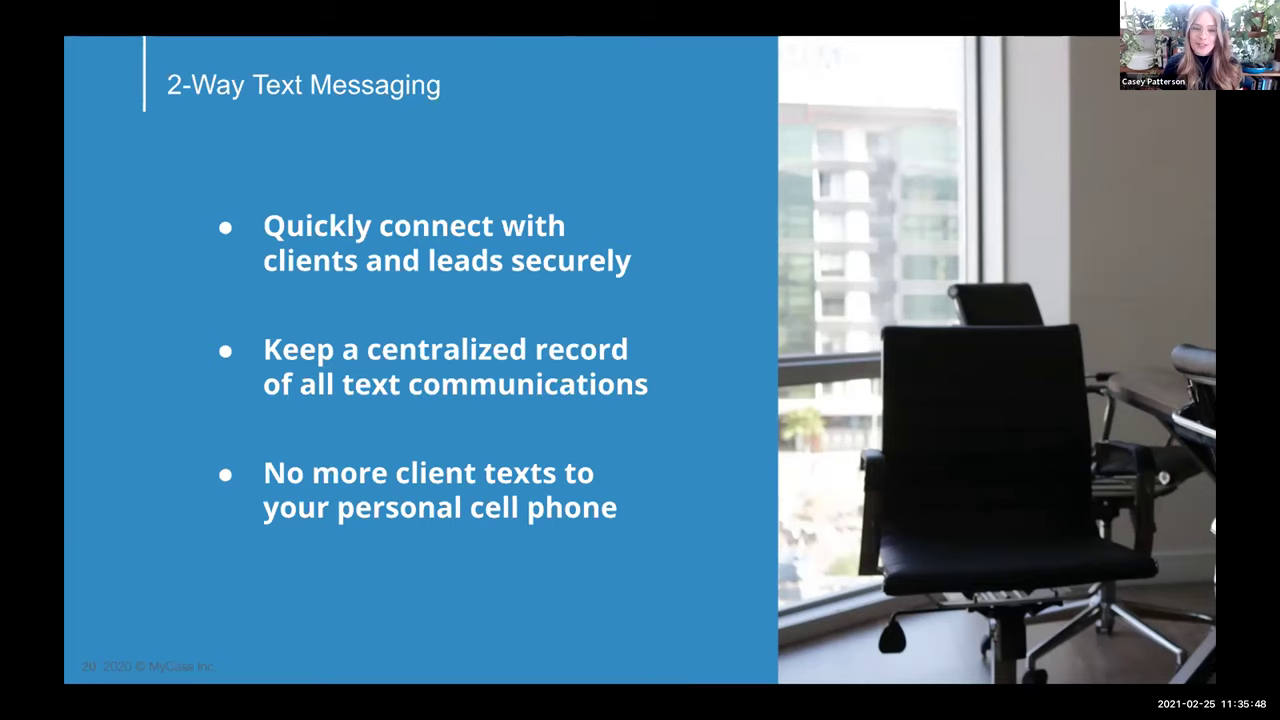
pyautogui.click(702, 559)
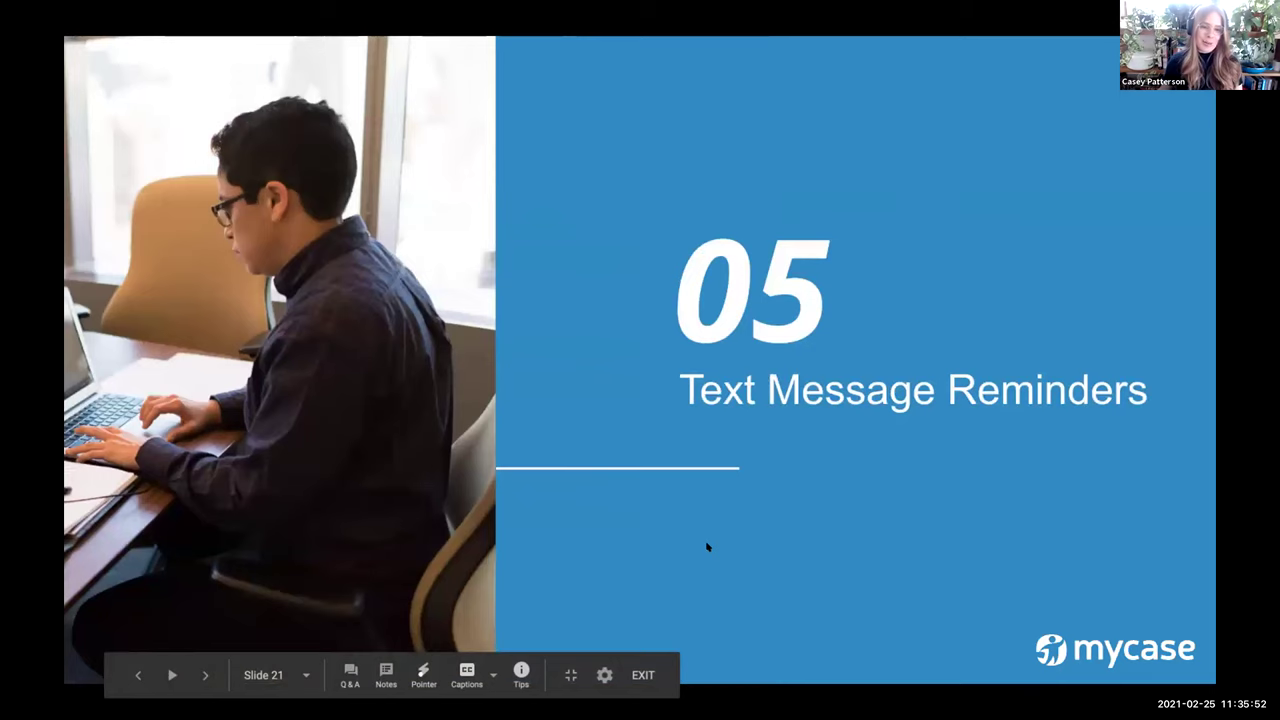
# Step: Advance to the Text Message Reminders quote slide, then its three benefit bullets
pyautogui.click(716, 557)
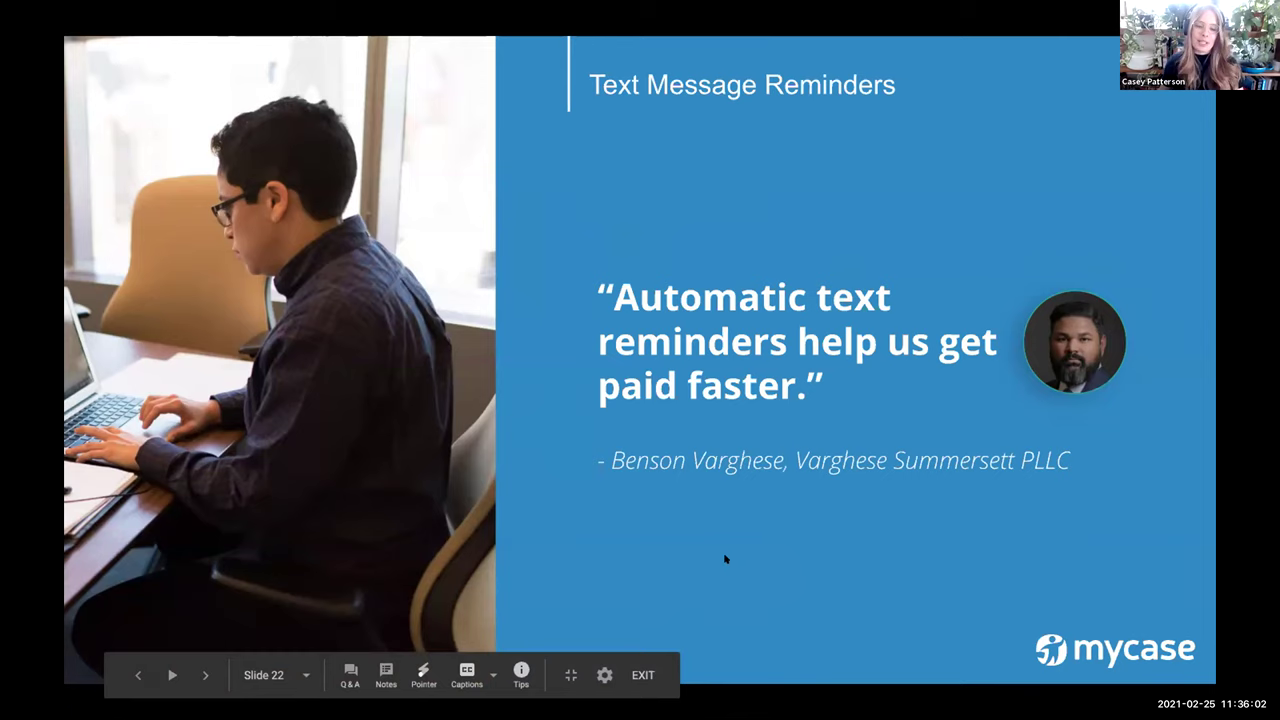
pyautogui.click(727, 556)
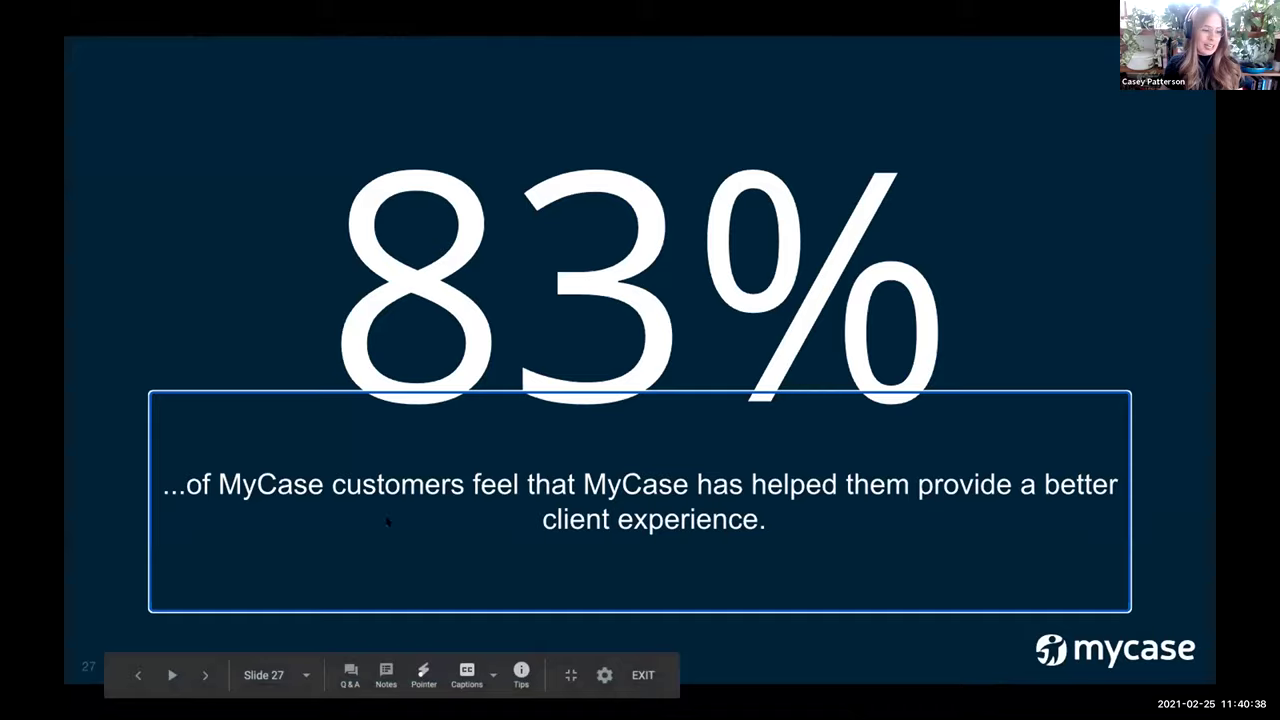
# Step: Advance to slide 28, the Thank you! slide with the guest speaker's photo and contact card
pyautogui.click(363, 443)
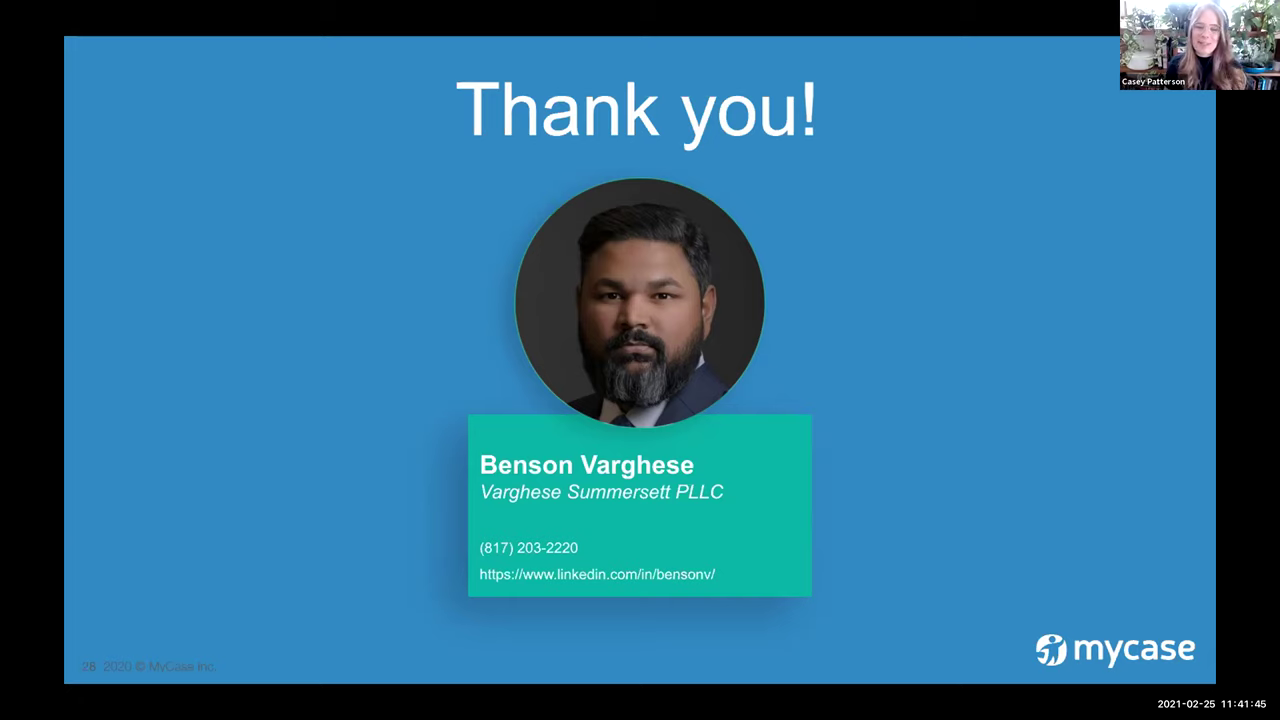
# Step: Move to slide 29, the closing Until Next Time slide with the host's contact card
pyautogui.click(276, 413)
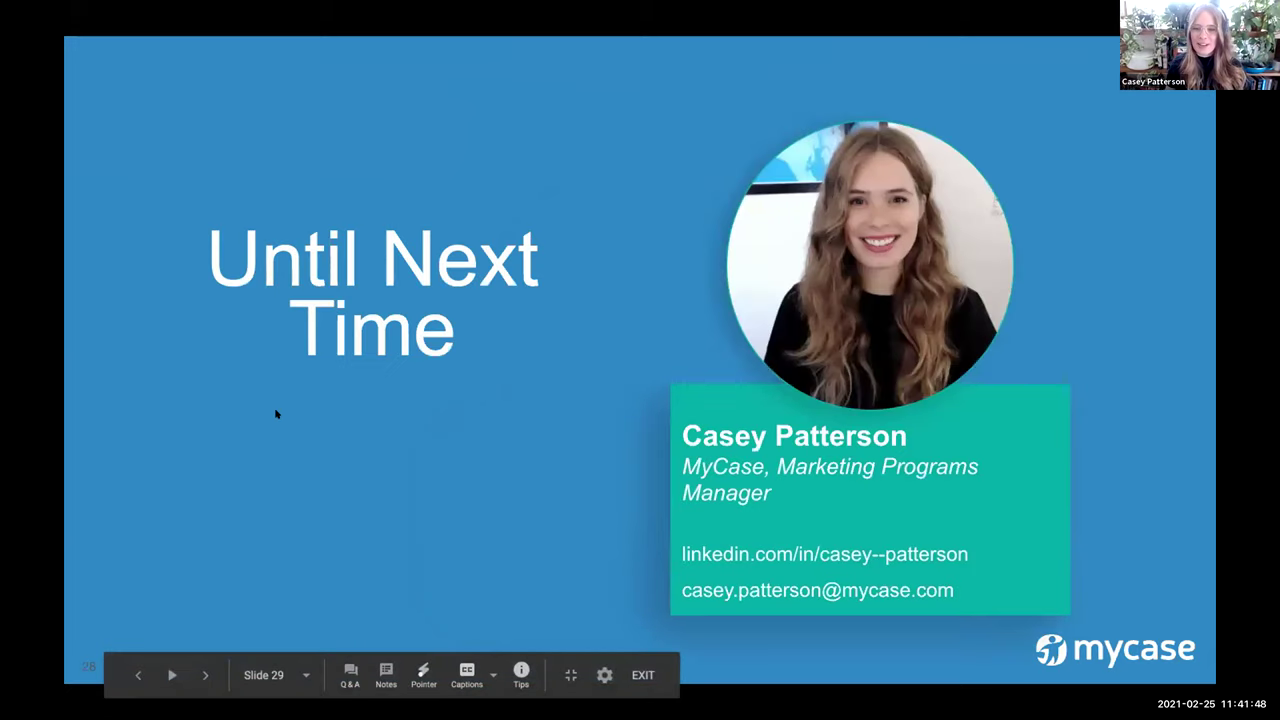